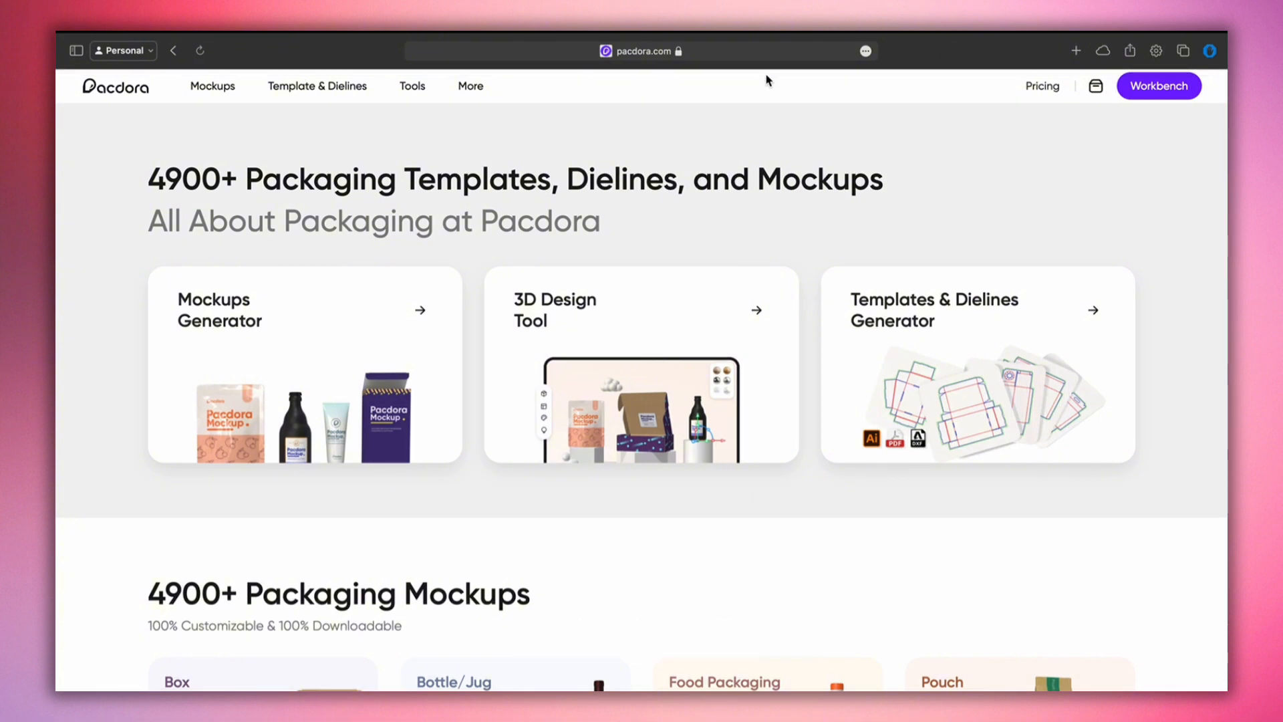
click(703, 54)
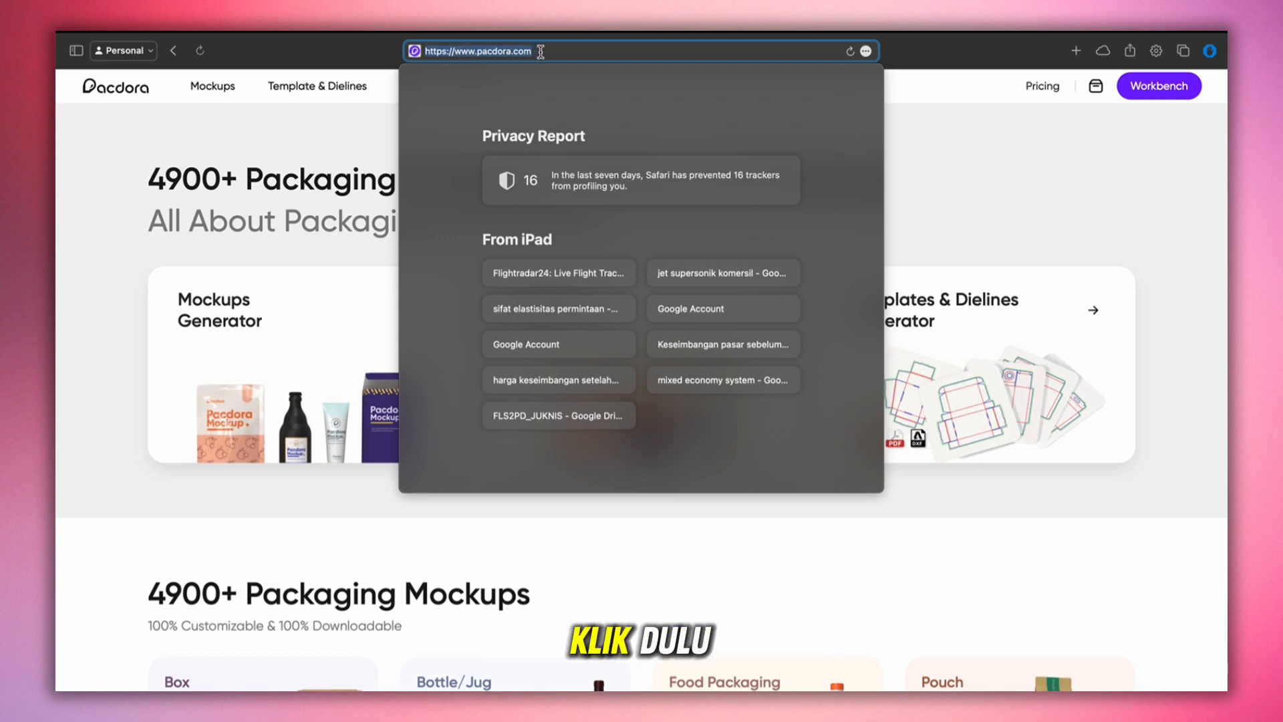
click(318, 156)
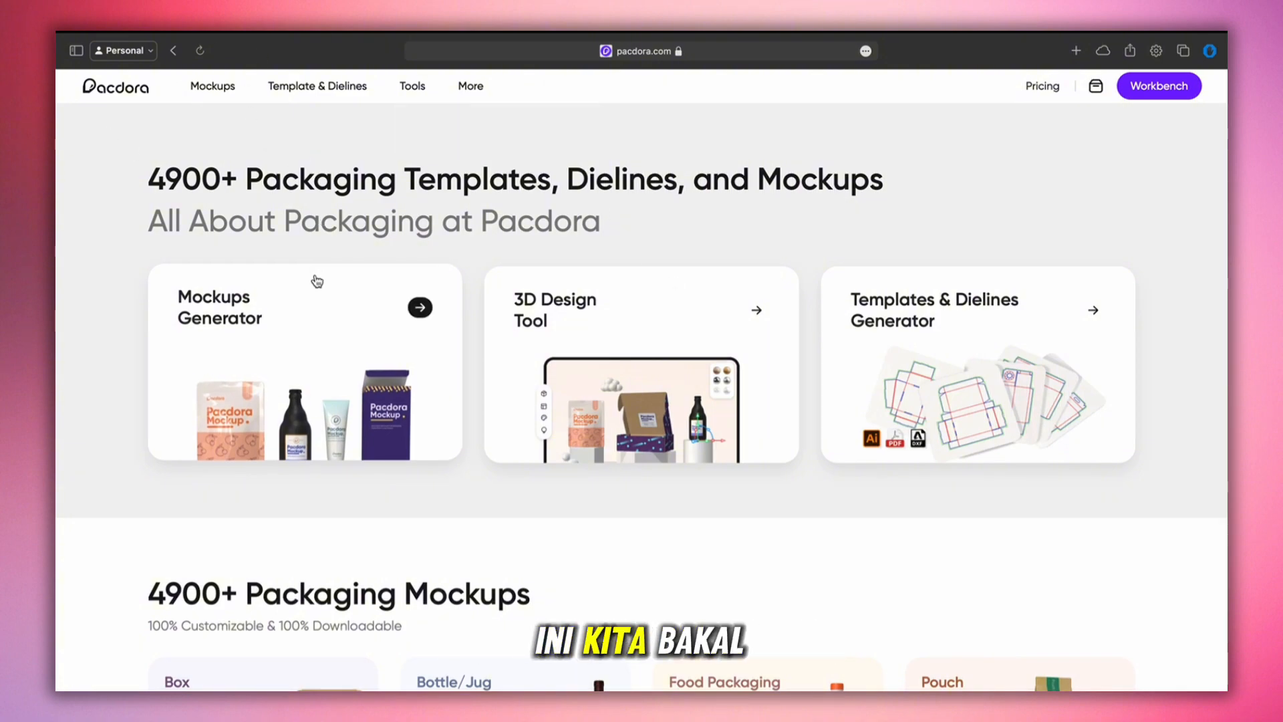
scroll(315, 278, down, 3)
scroll(314, 278, up, 3)
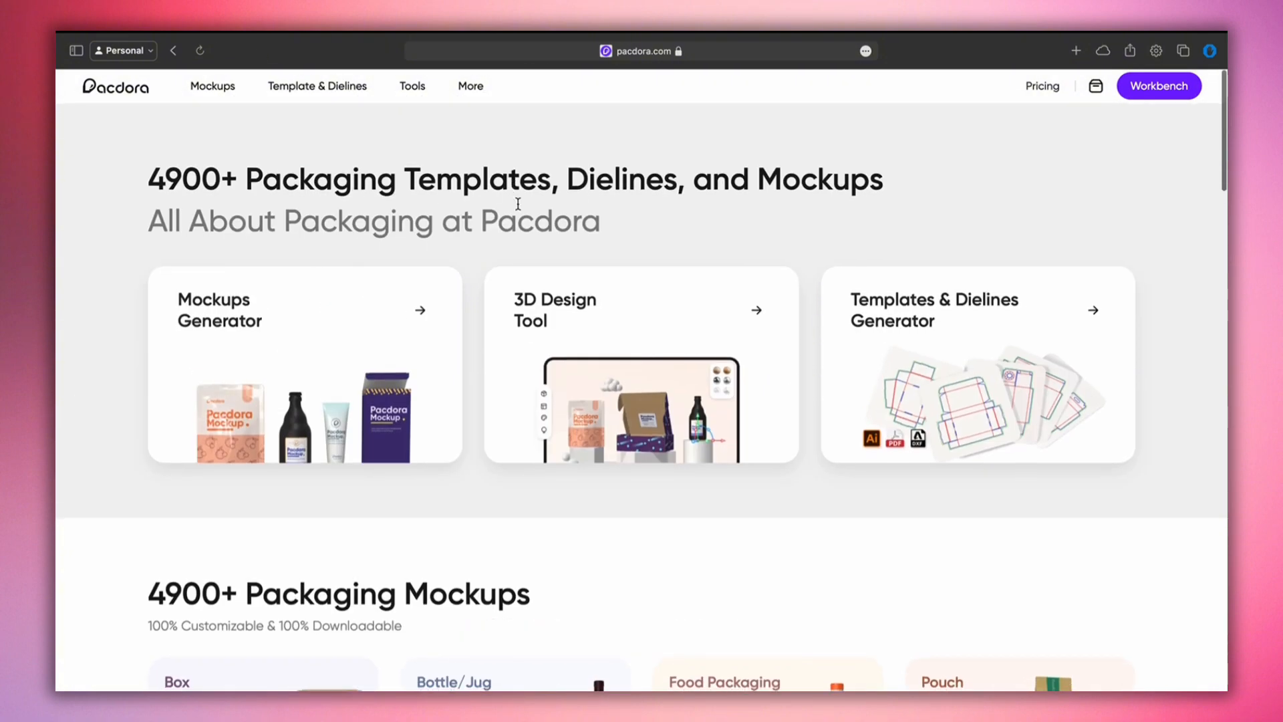
scroll(503, 225, down, 1)
scroll(504, 224, up, 1)
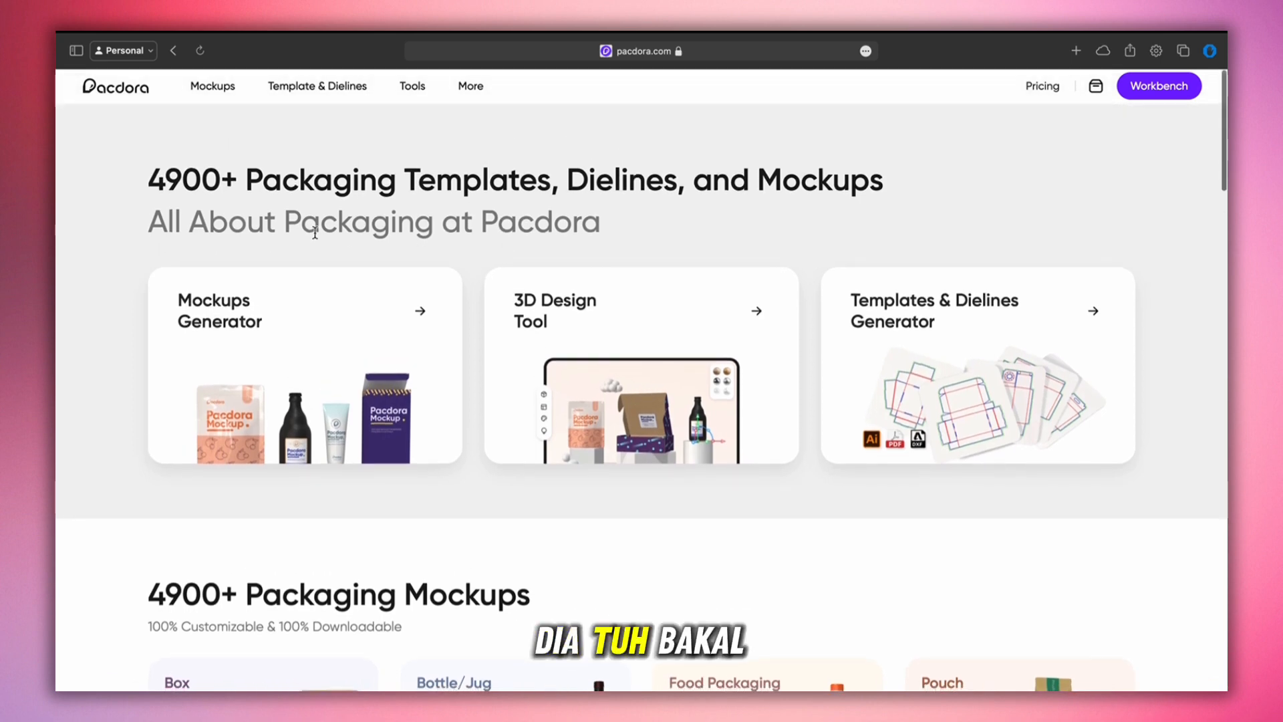
drag(181, 178, 762, 229)
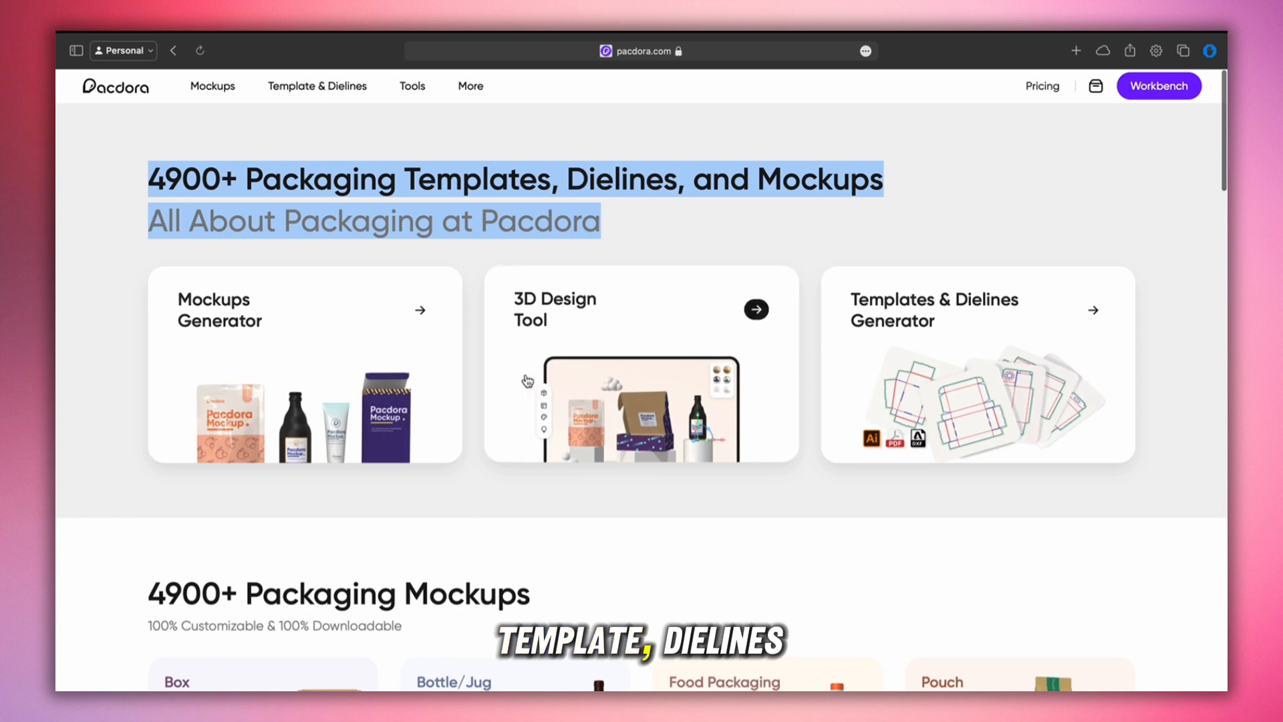
scroll(635, 347, down, 1)
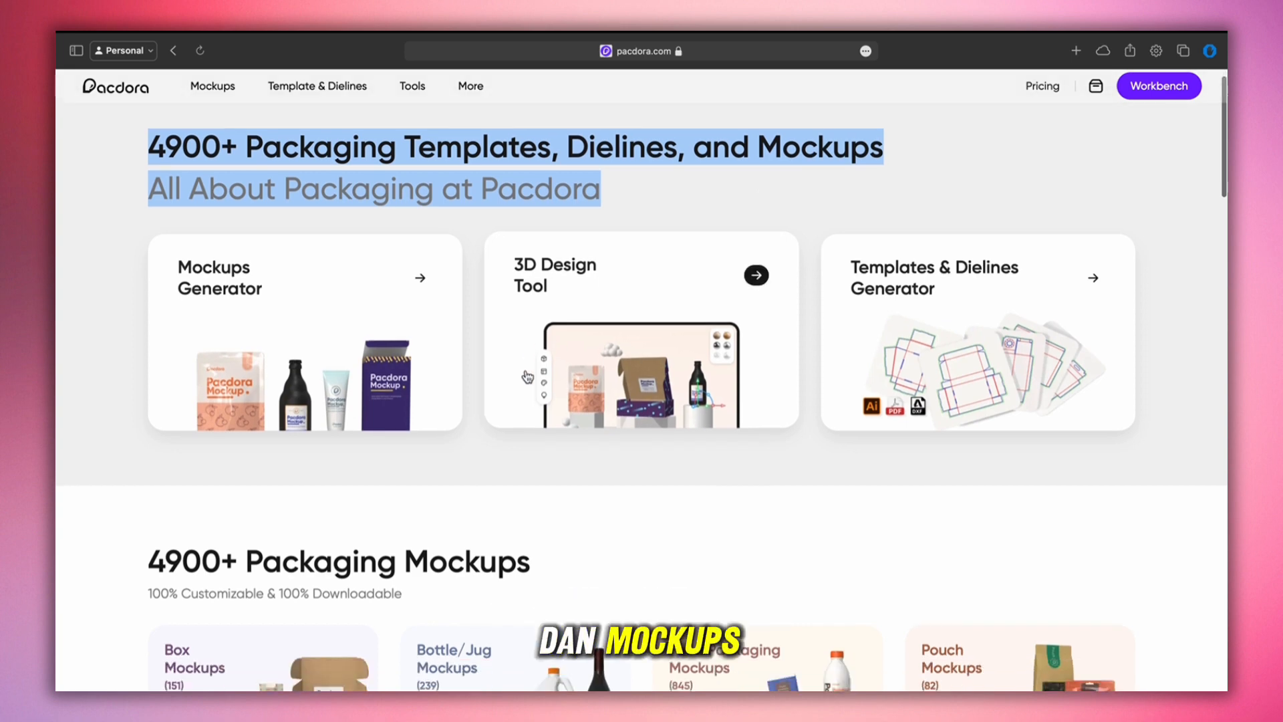
Open the Mockups Generator and browse the range of packaging mockups in the catalogue
click(322, 332)
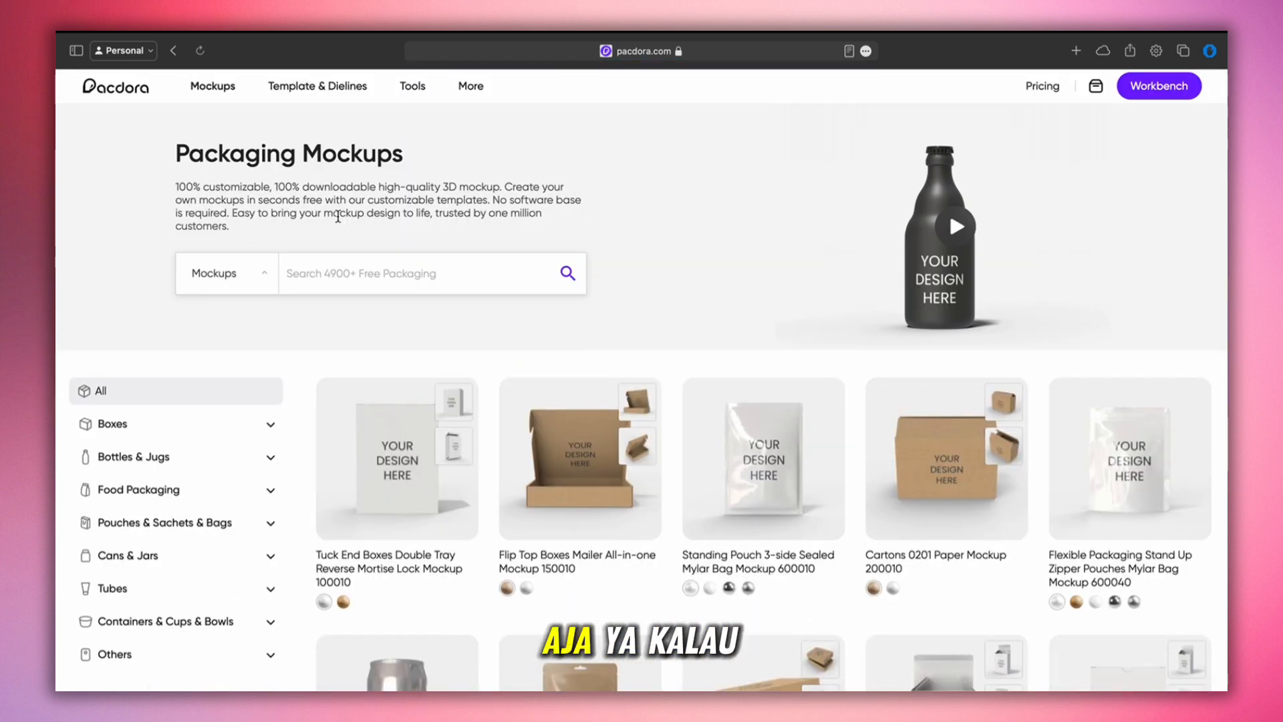
scroll(451, 259, down, 5)
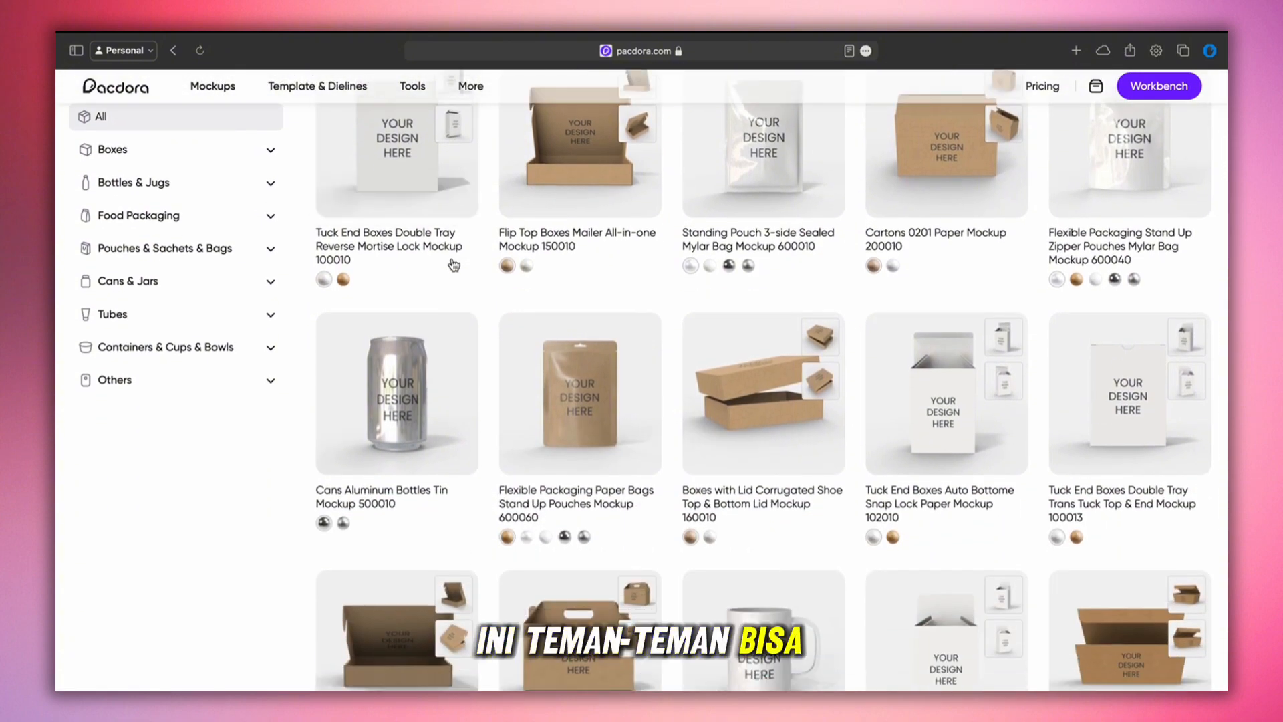
scroll(454, 266, down, 10)
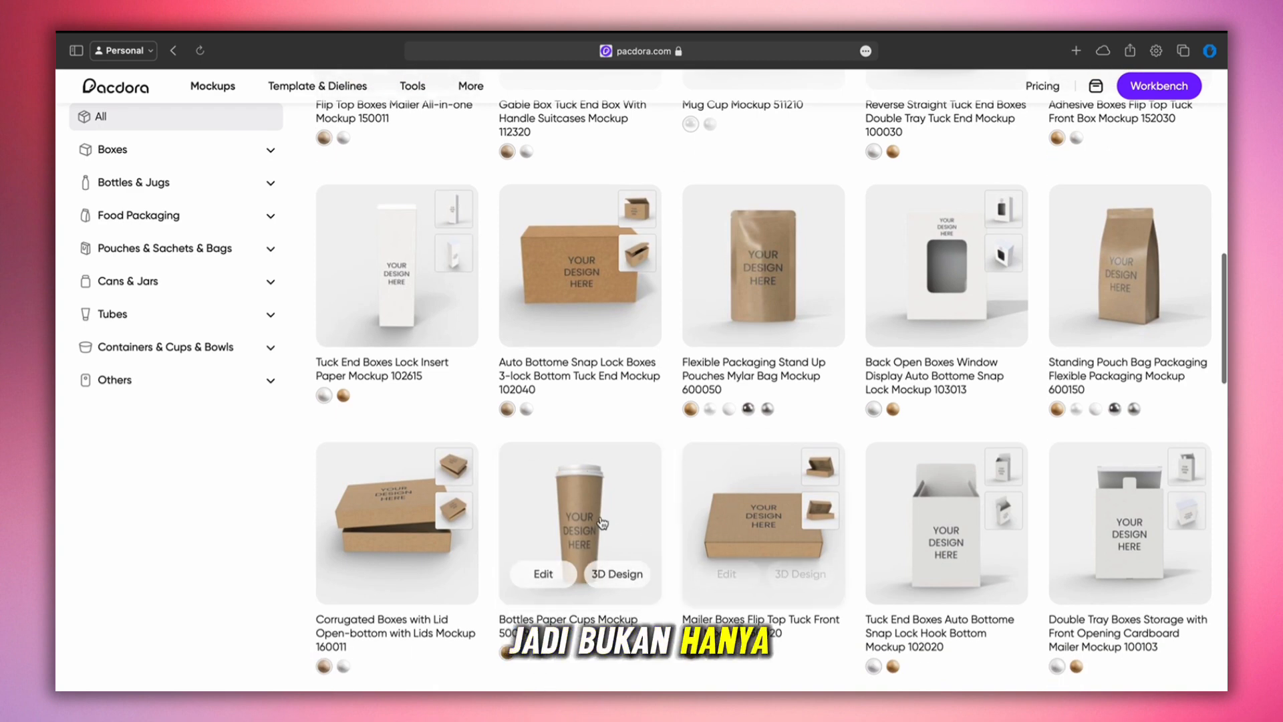
scroll(838, 526, down, 4)
scroll(713, 549, down, 5)
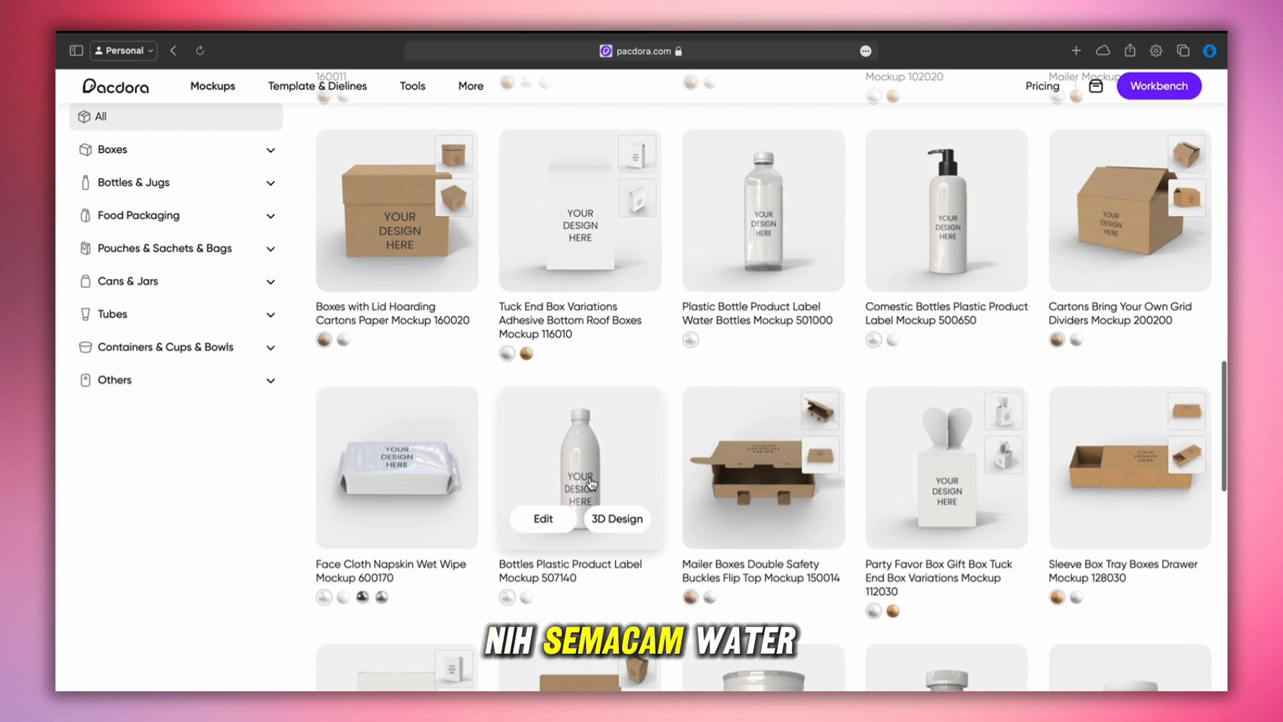
scroll(794, 595, down, 7)
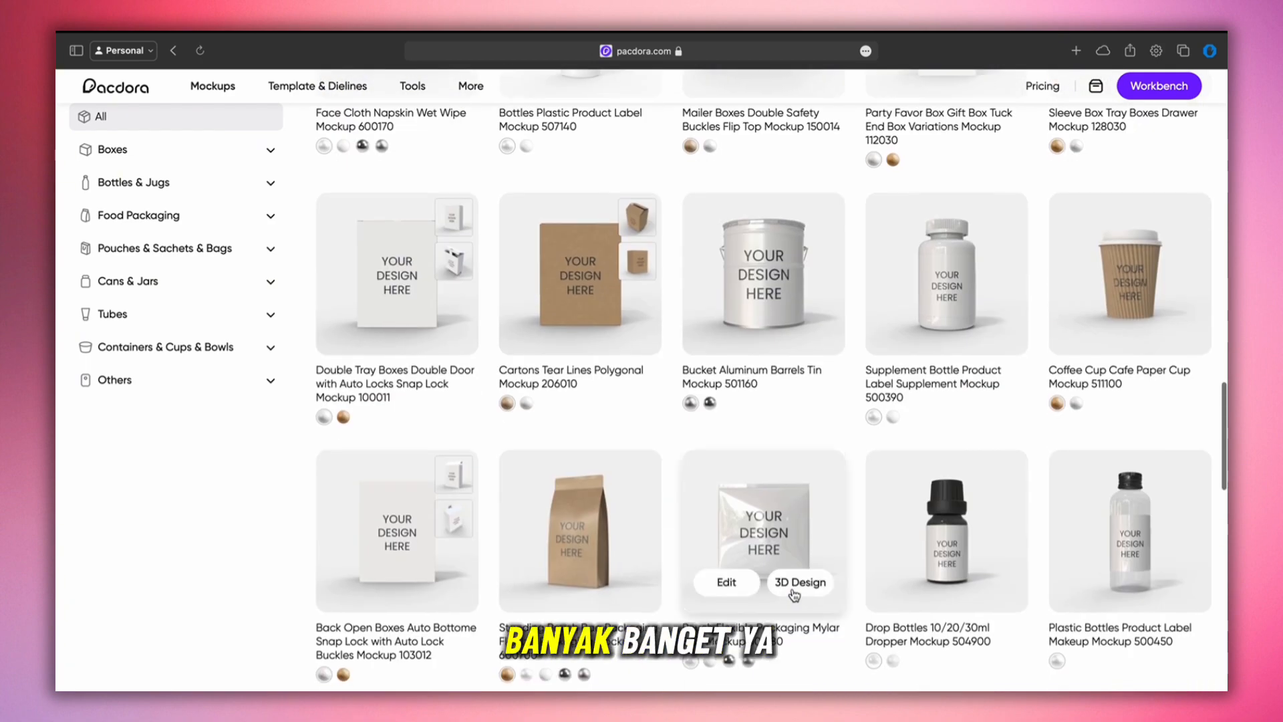
scroll(794, 594, up, 20)
scroll(794, 595, up, 2)
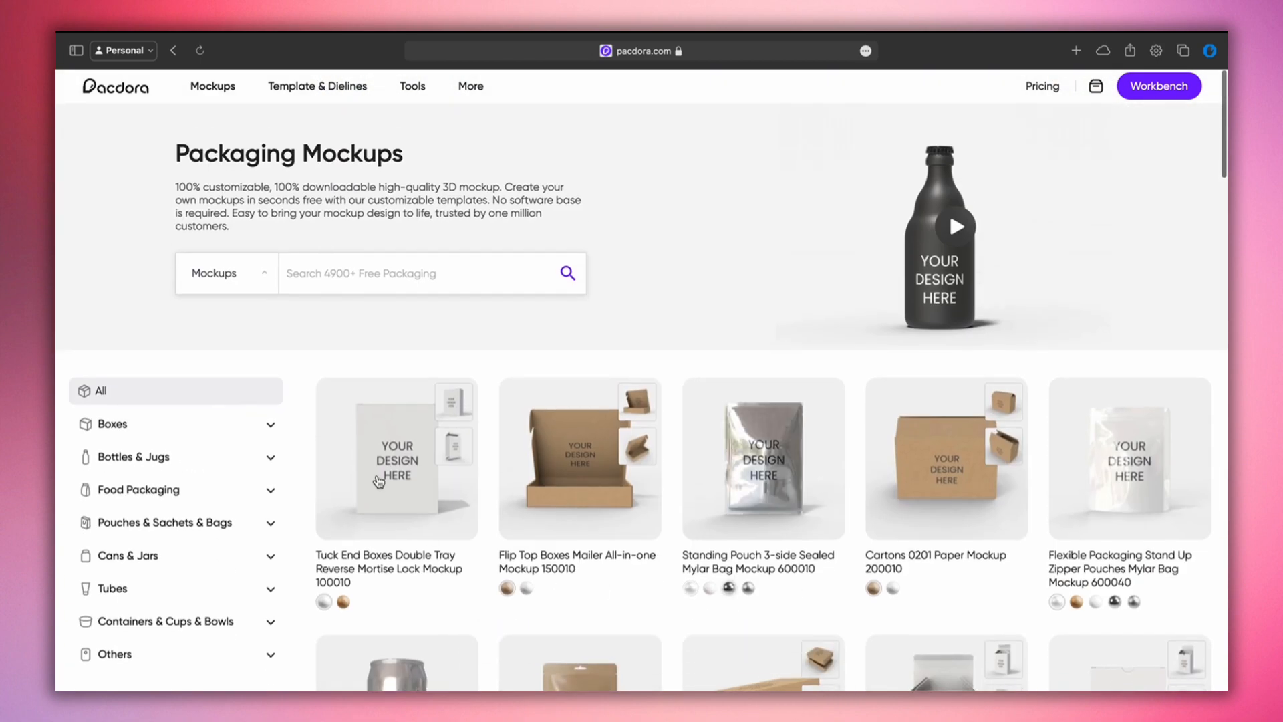
Search the packaging templates for "box" and look through the resulting dielines
click(325, 279)
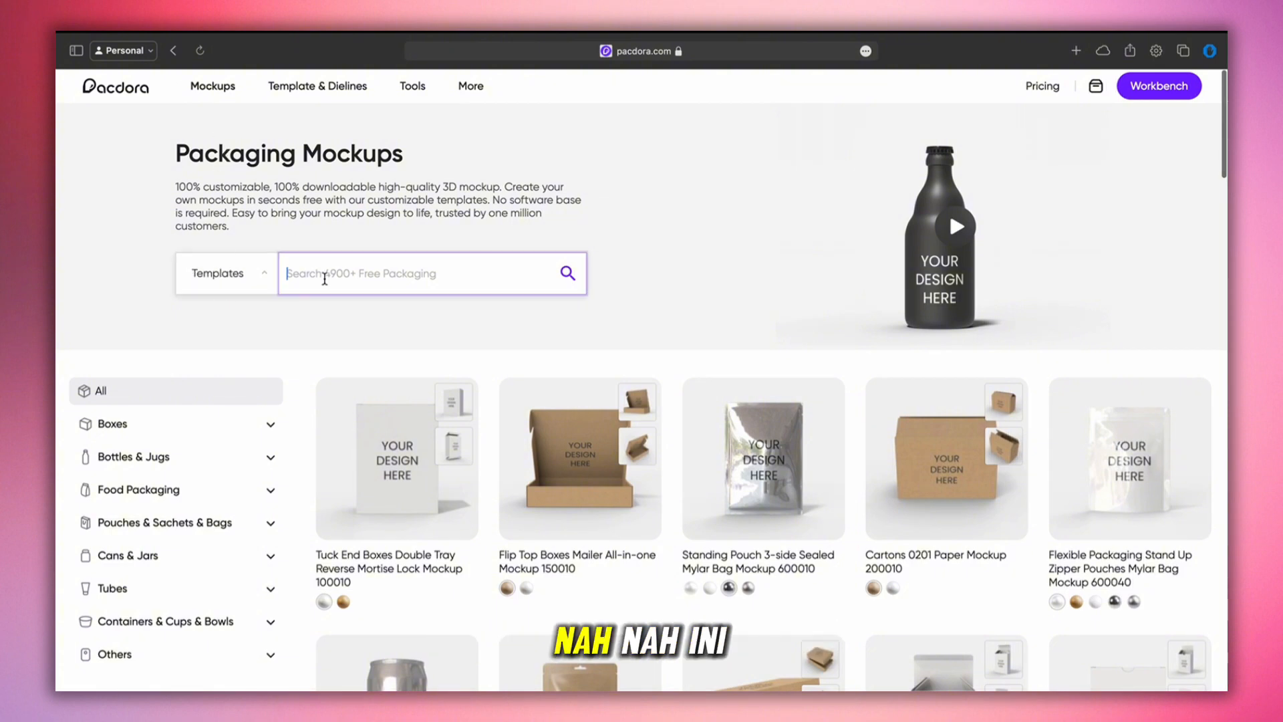
text(bo)
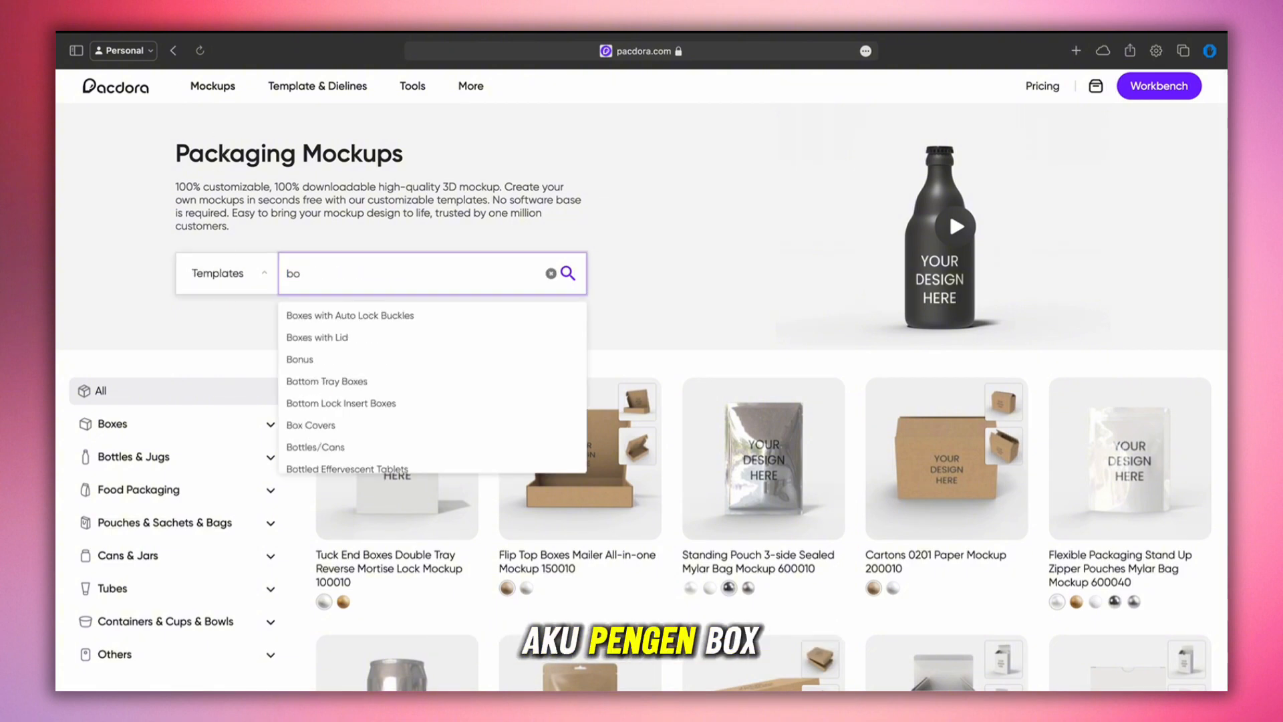
text(x)
click(568, 274)
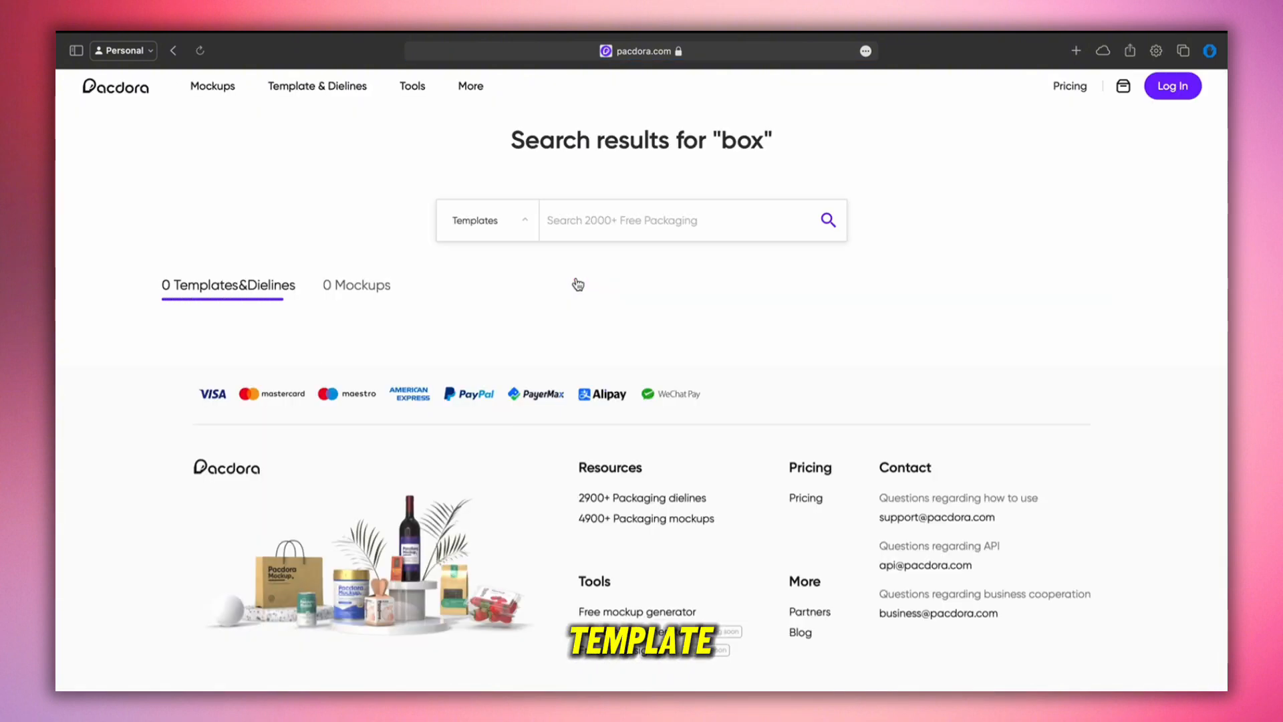
scroll(578, 284, down, 1)
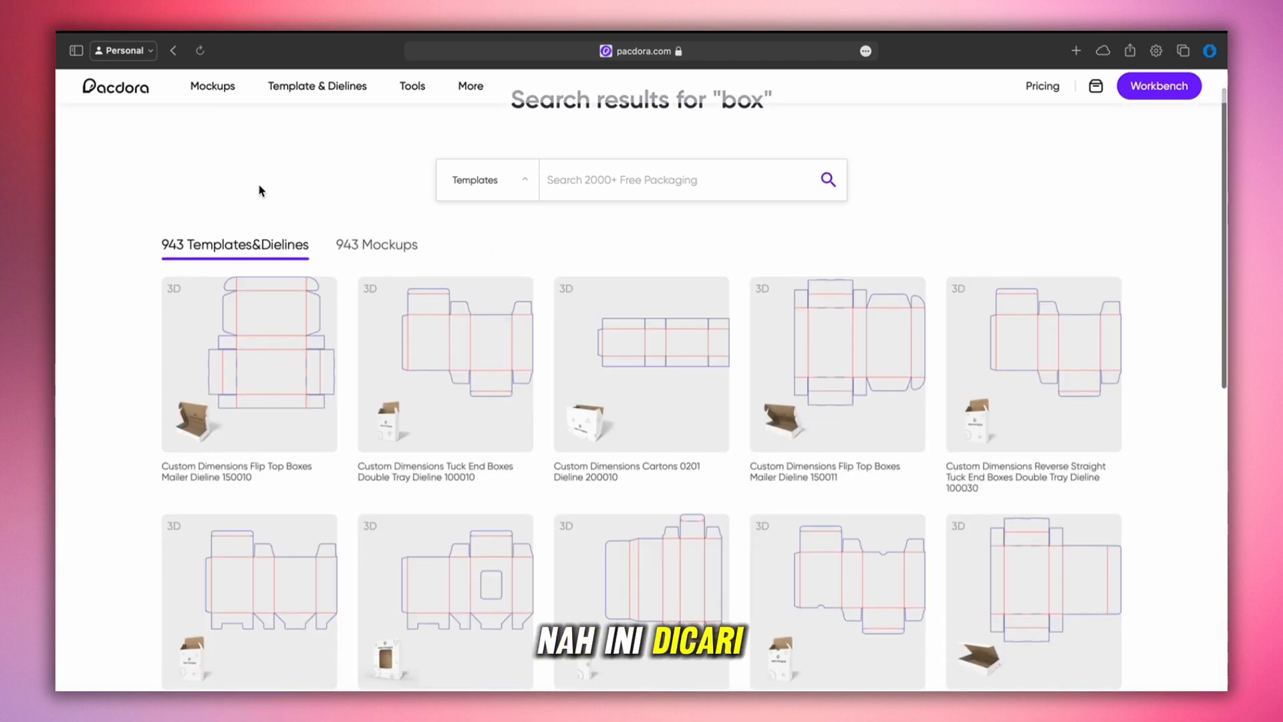
scroll(511, 375, down, 3)
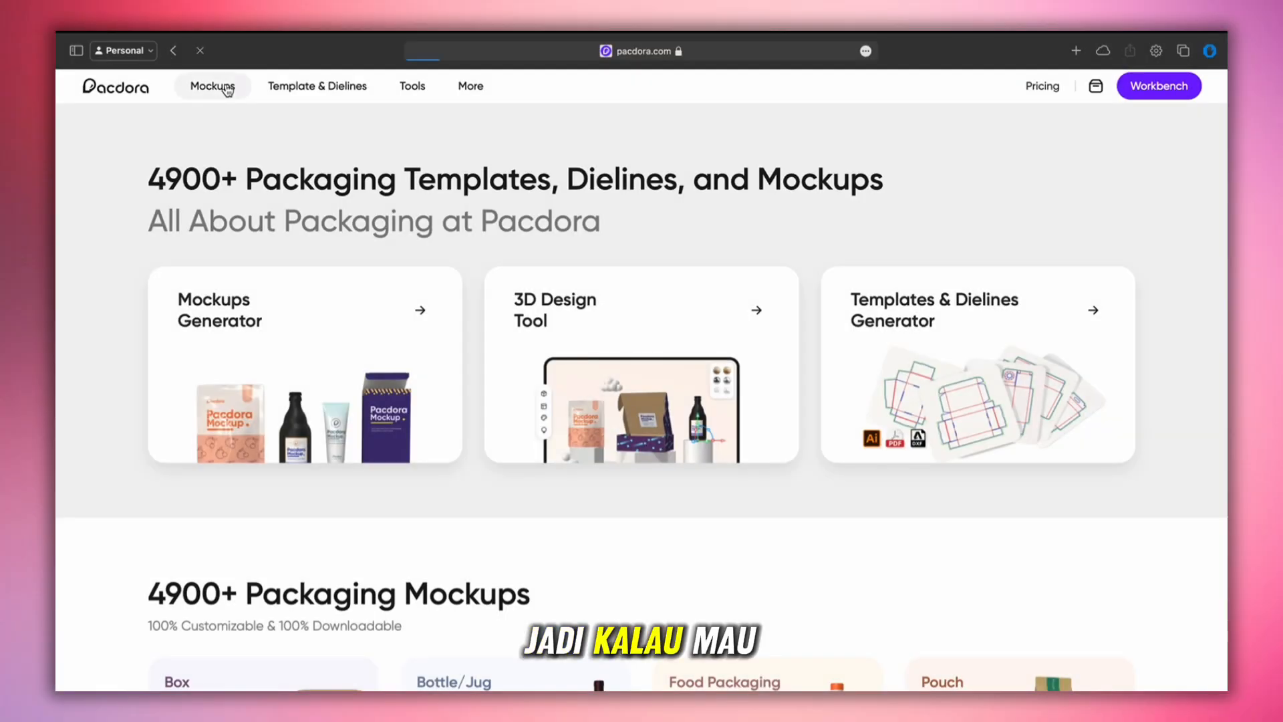
Open the Flip Top Boxes Mailer All-in-one Mockup 150010 from the packaging mockups catalogue
scroll(455, 171, down, 2)
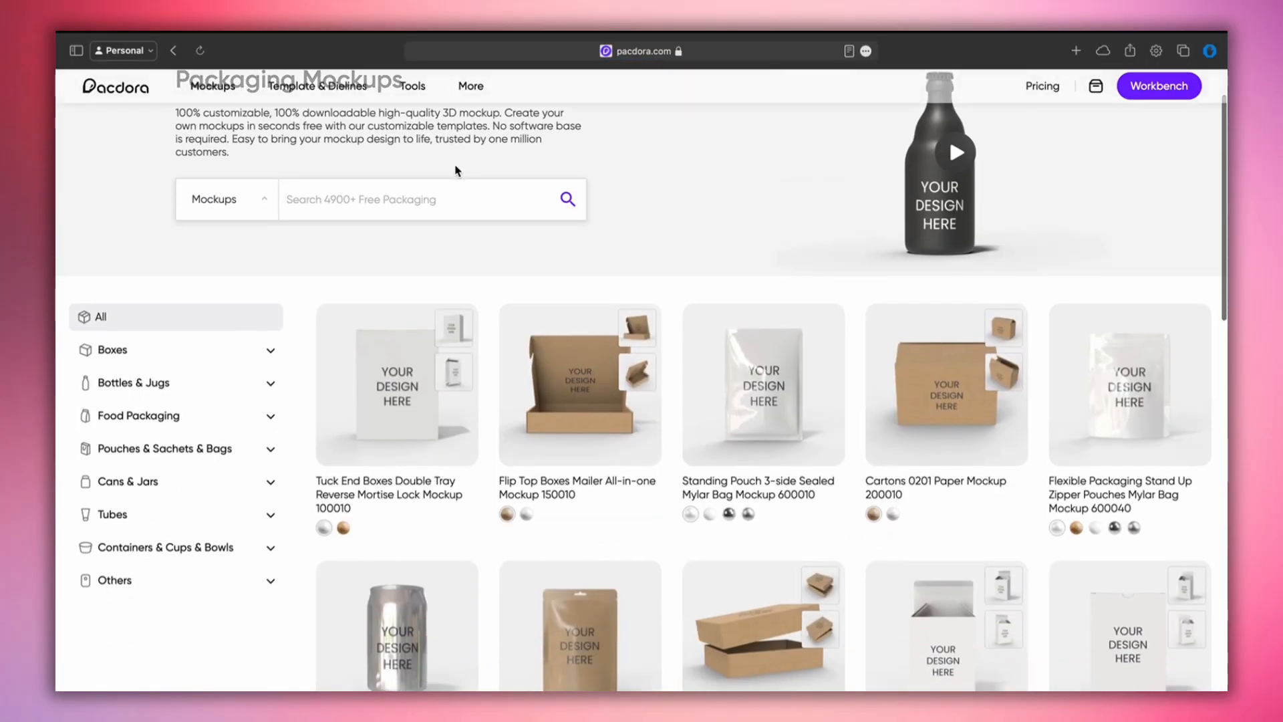
click(583, 376)
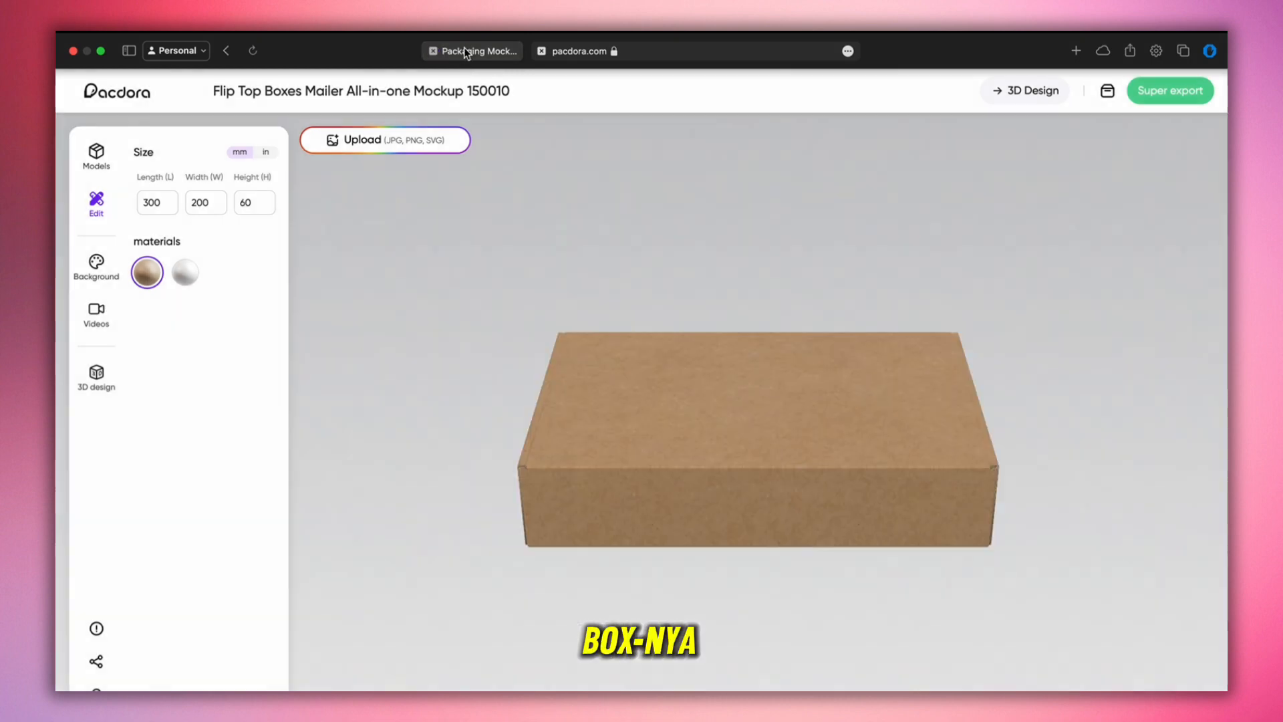
Return to the mockups catalogue and browse the Boxes category and its Gift Boxes subcategory
click(468, 52)
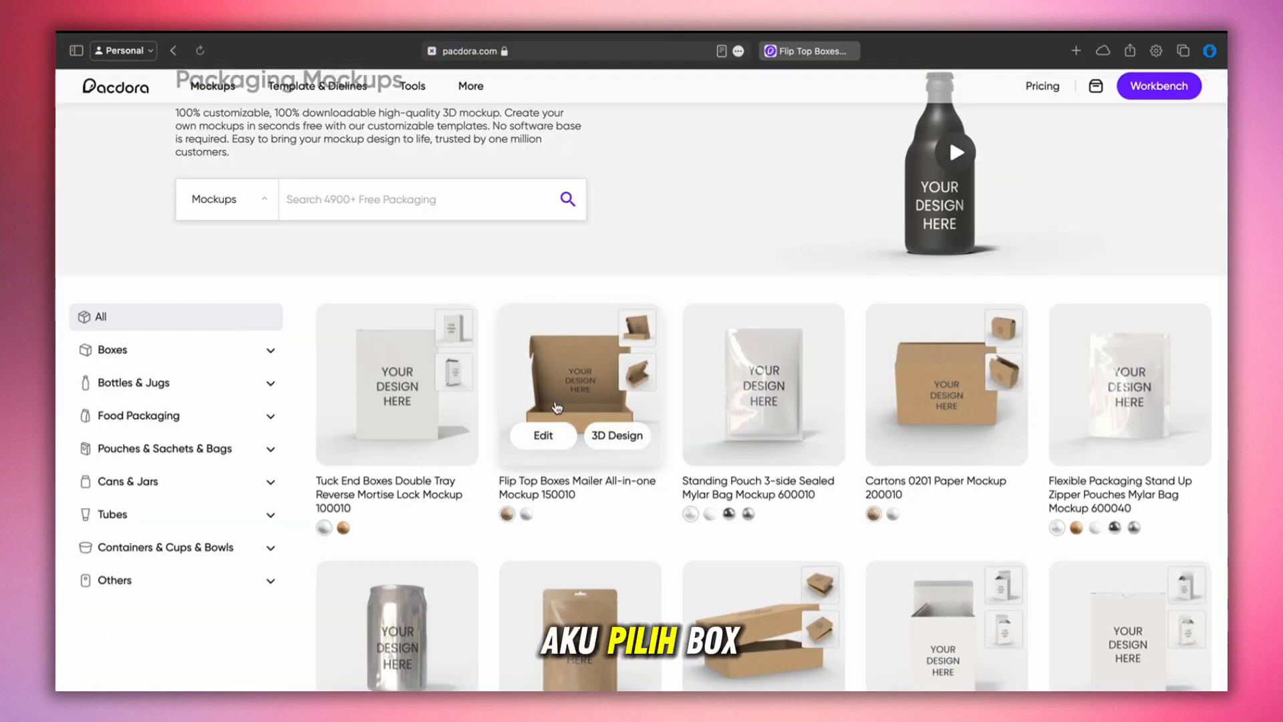
scroll(258, 297, down, 1)
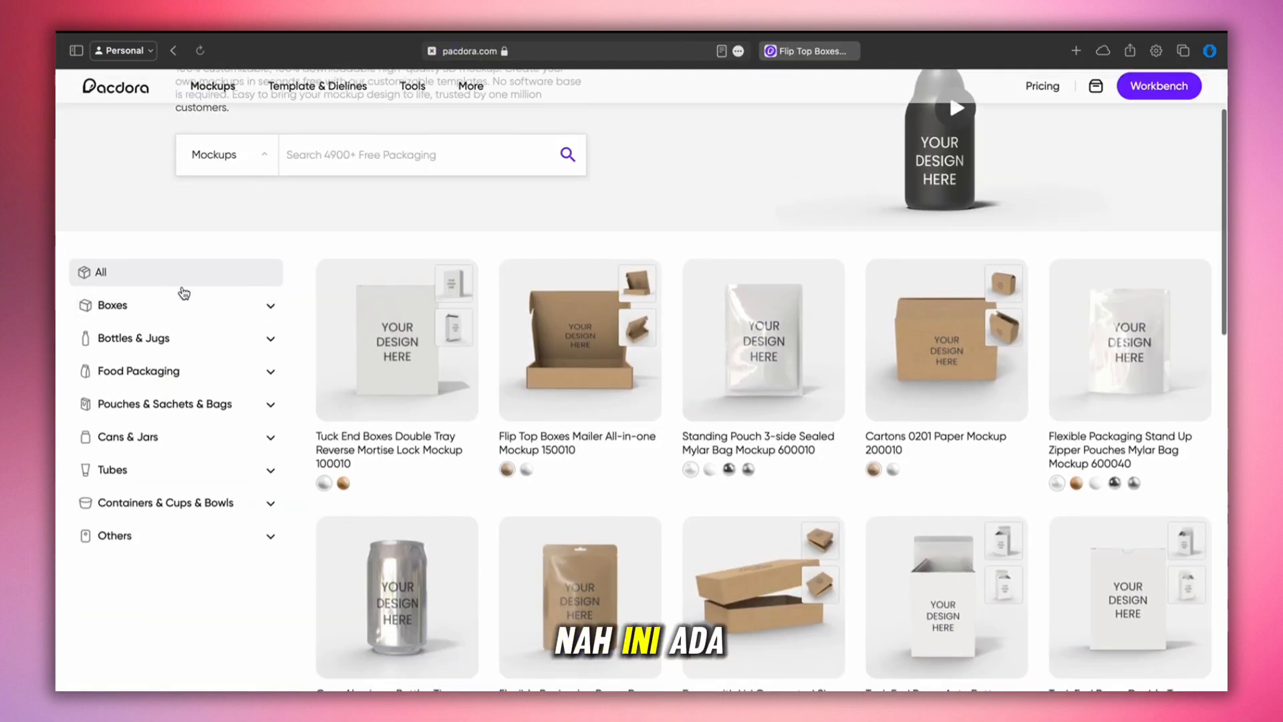
click(175, 306)
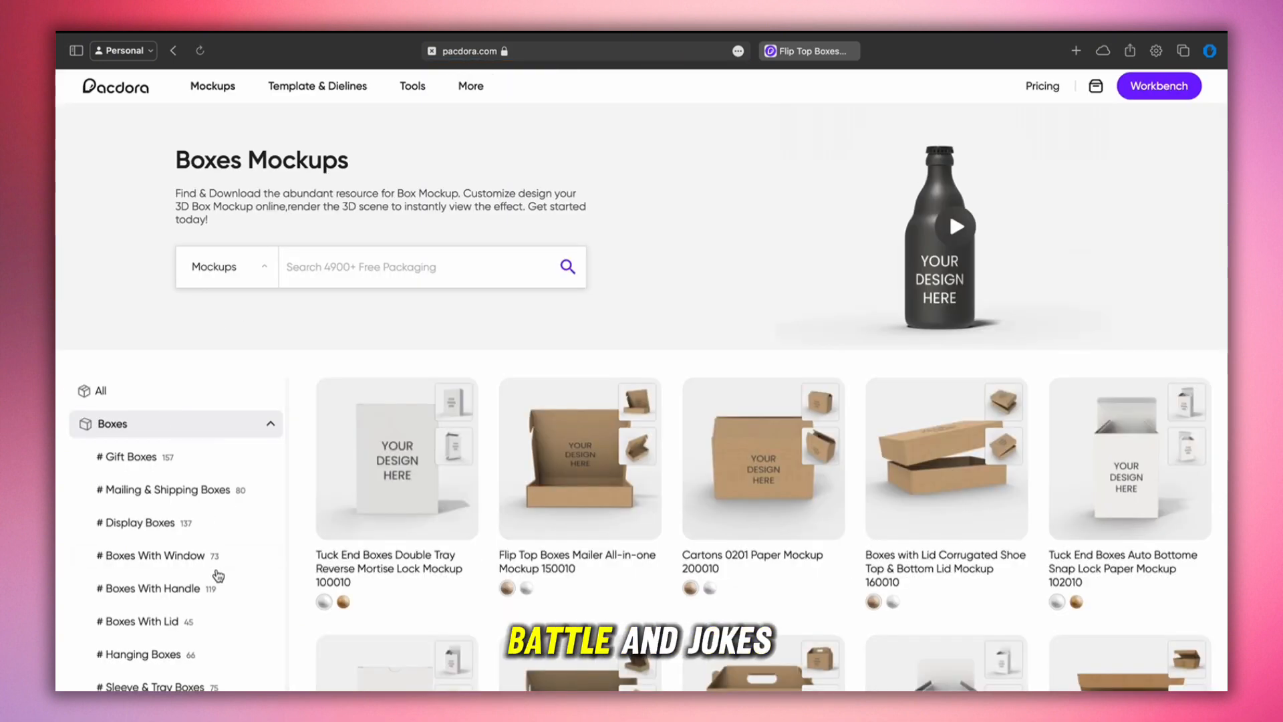
scroll(216, 573, down, 2)
scroll(218, 570, up, 2)
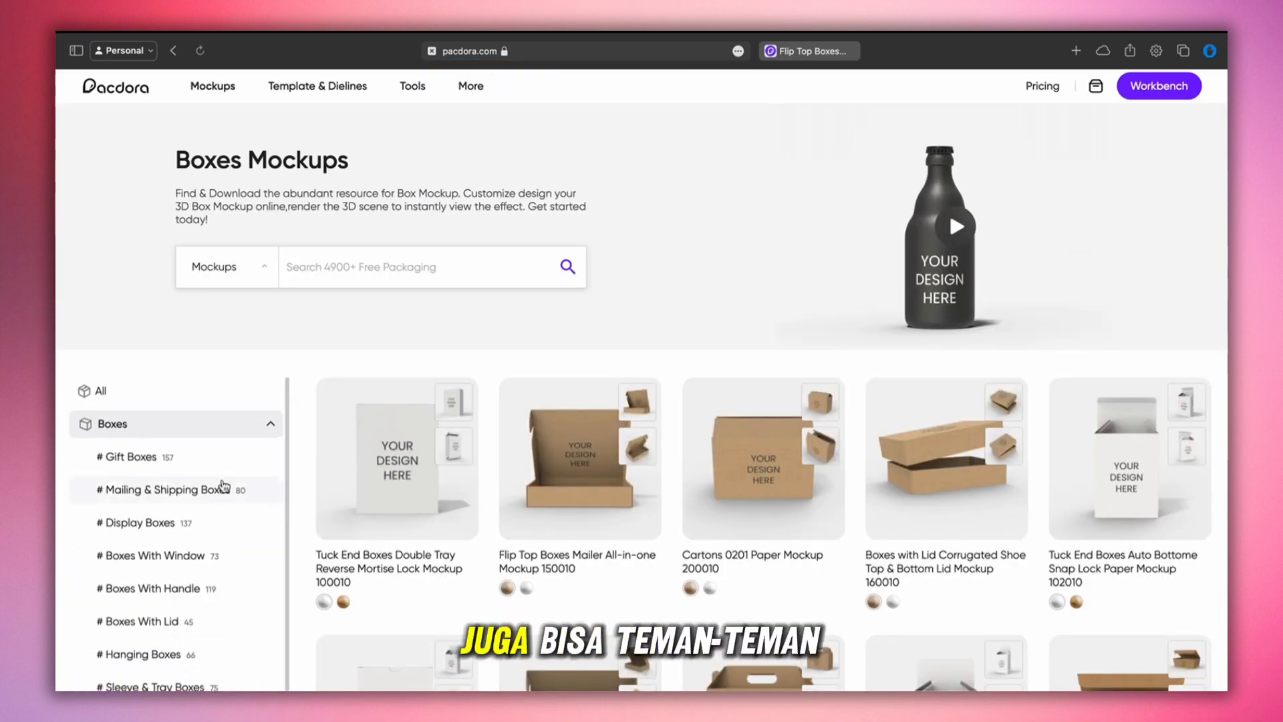
click(143, 459)
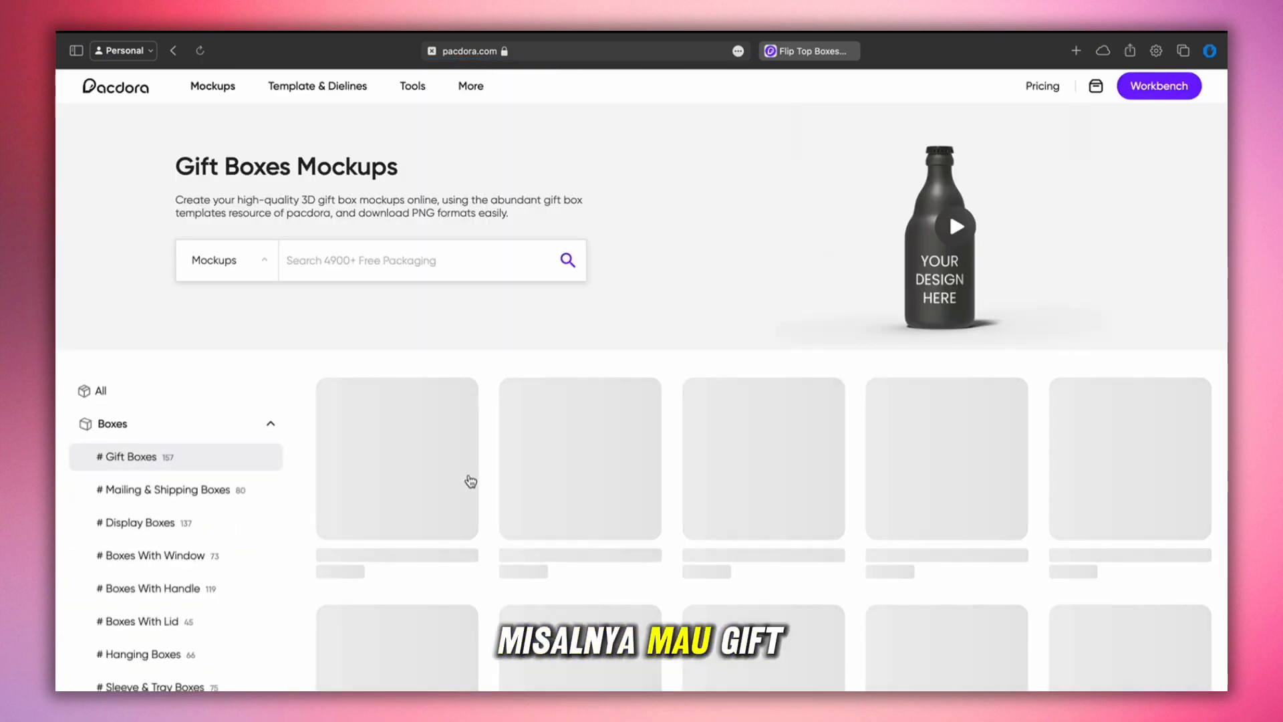
scroll(471, 481, down, 3)
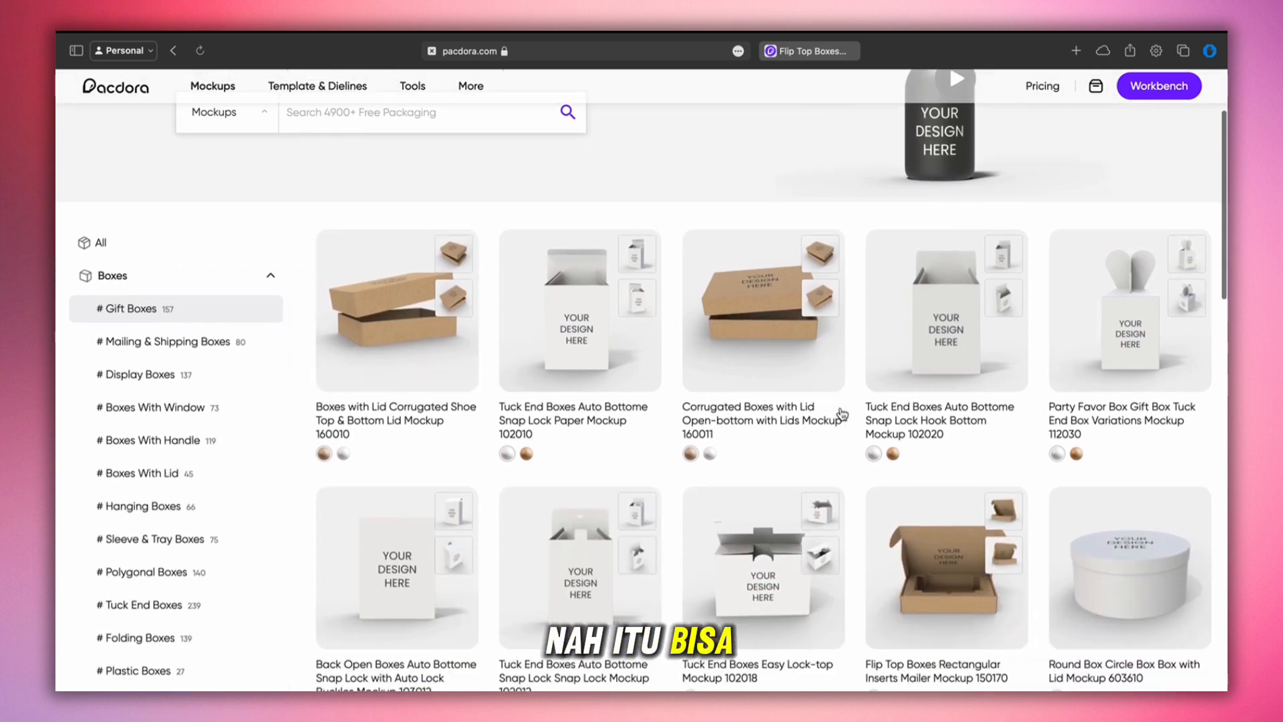
scroll(239, 494, down, 2)
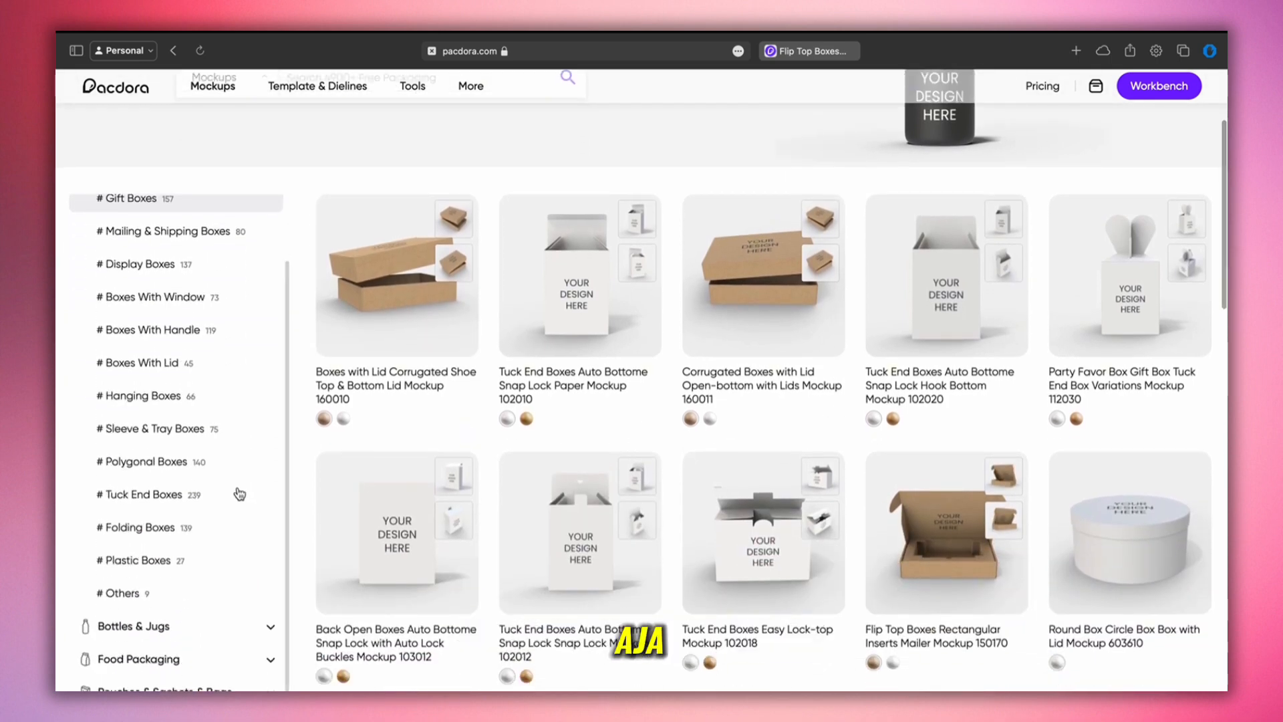
Open the Cans Aluminum Bottles Tin Mockup 500010 from the Bottles & Jugs category
click(156, 632)
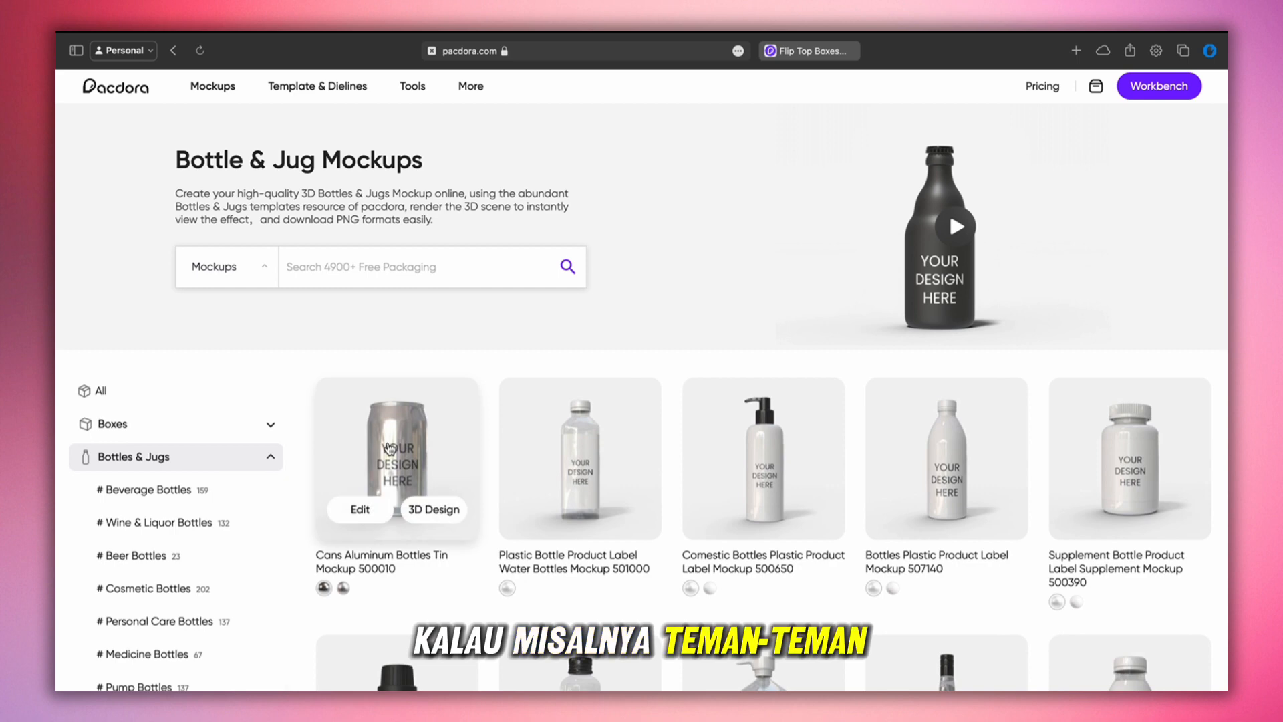
click(389, 448)
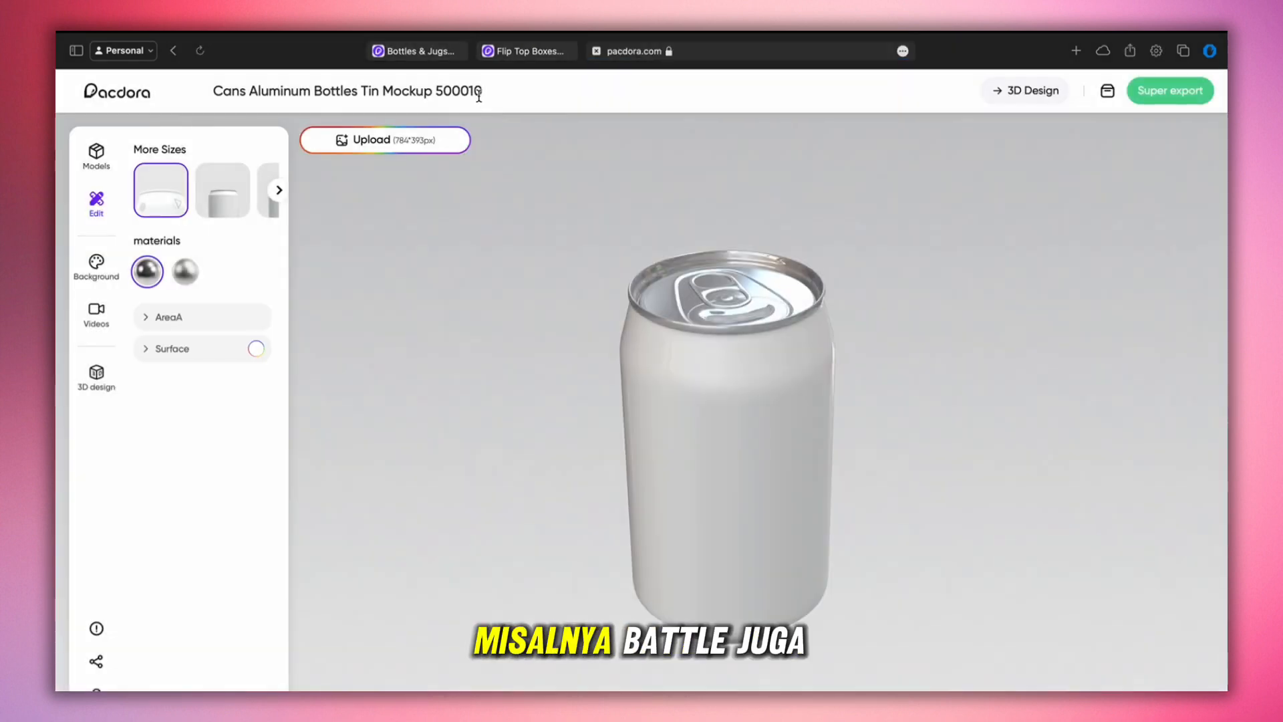
Go back to the flip top mailer box mockup and examine its size fields and unit options
click(503, 53)
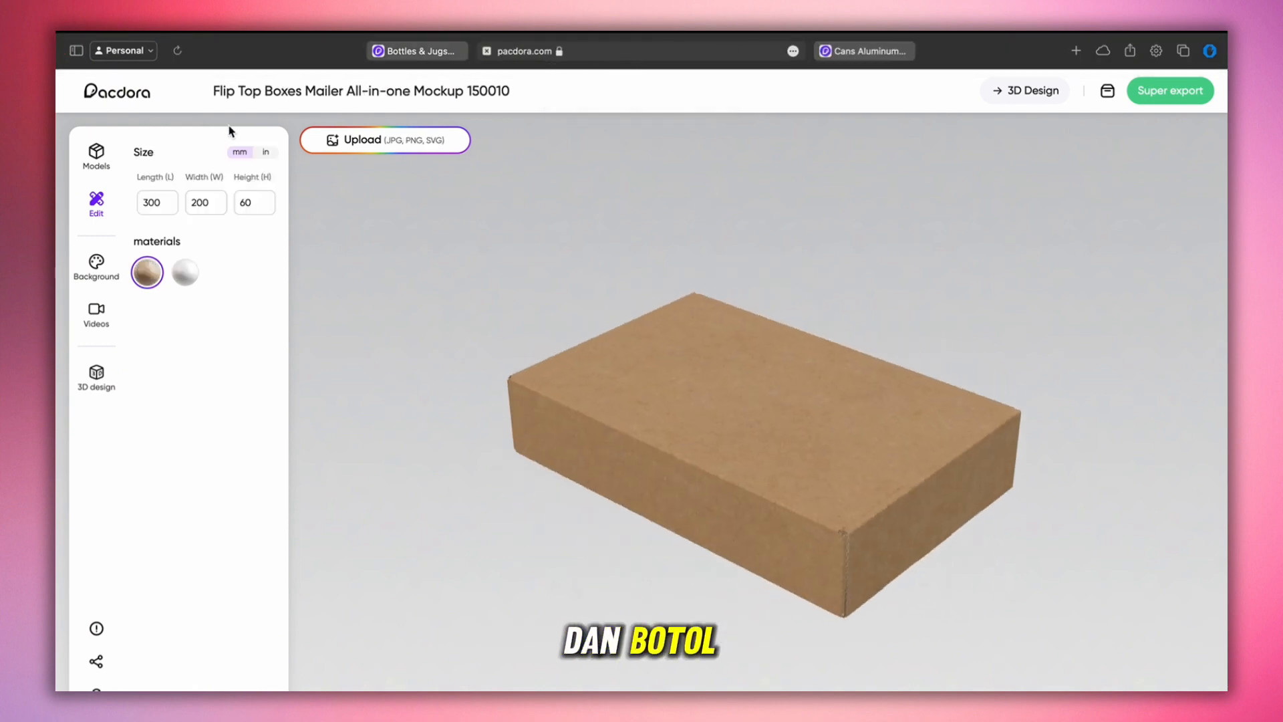
click(163, 202)
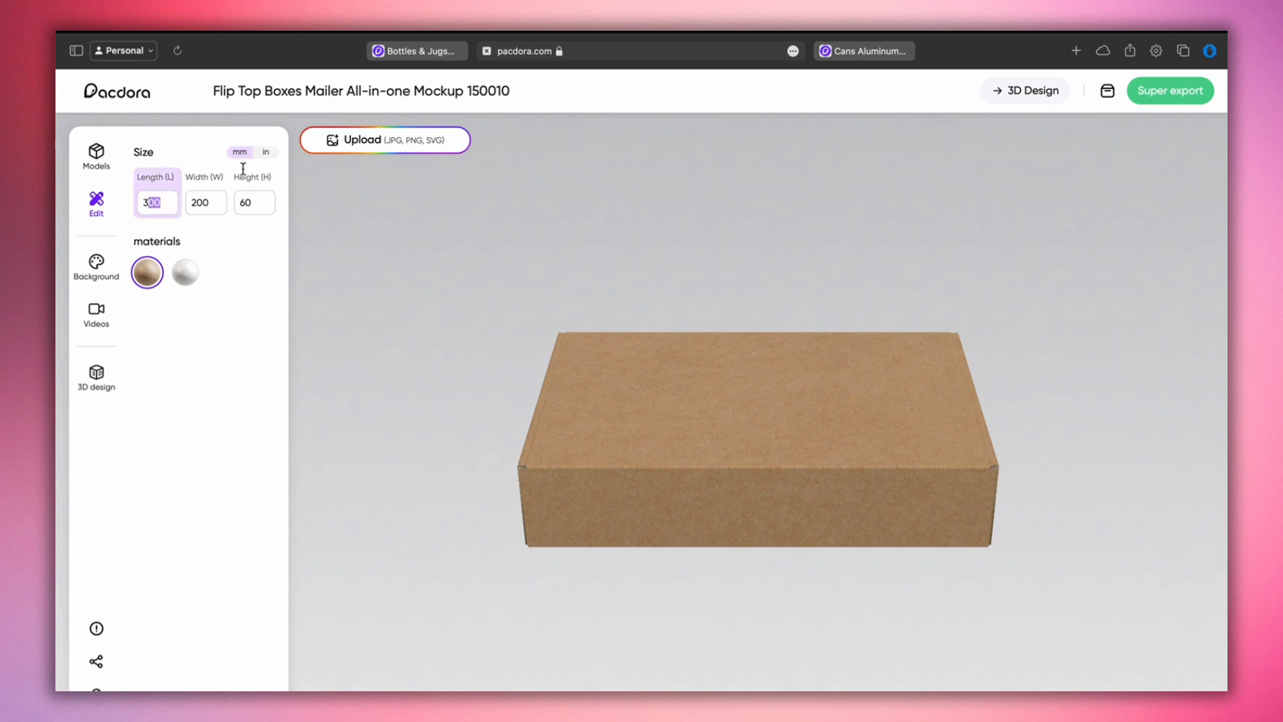
click(265, 155)
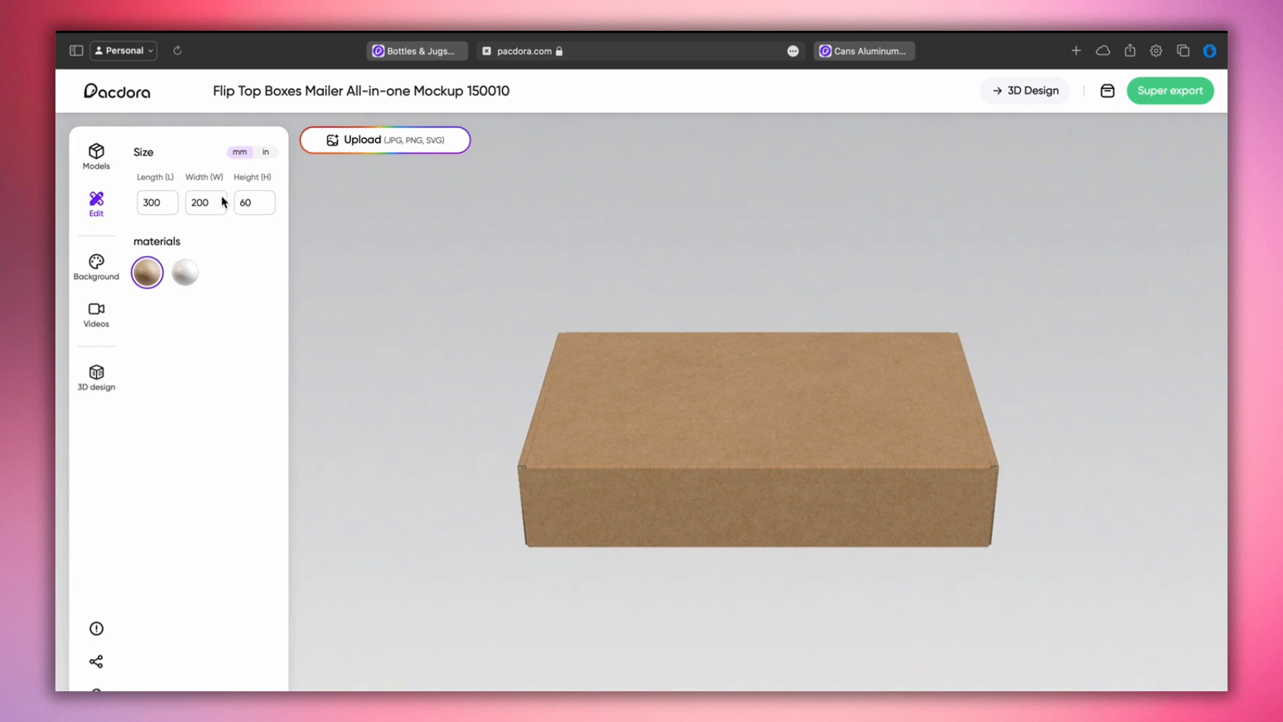
Replace the mailer box with the Tuck End Boxes Auto Bottome Snap Lock Paper Mockup 102010 and show its size and material settings
click(105, 171)
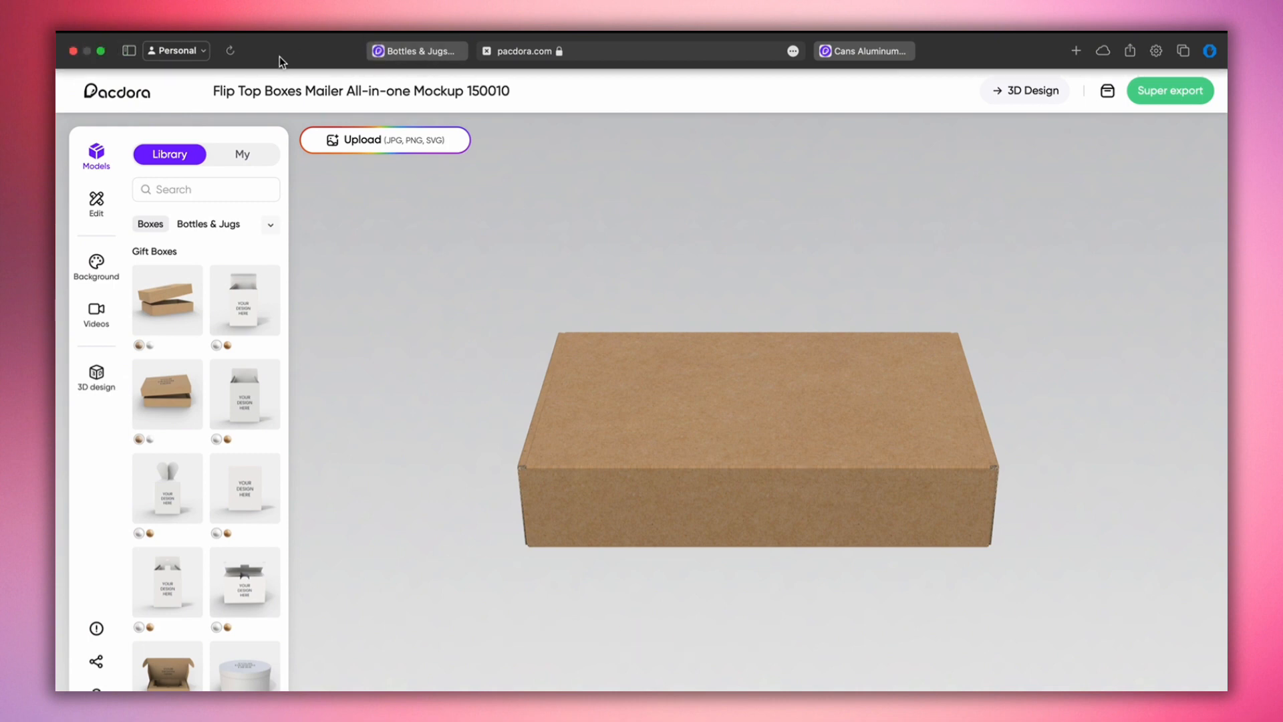
click(233, 298)
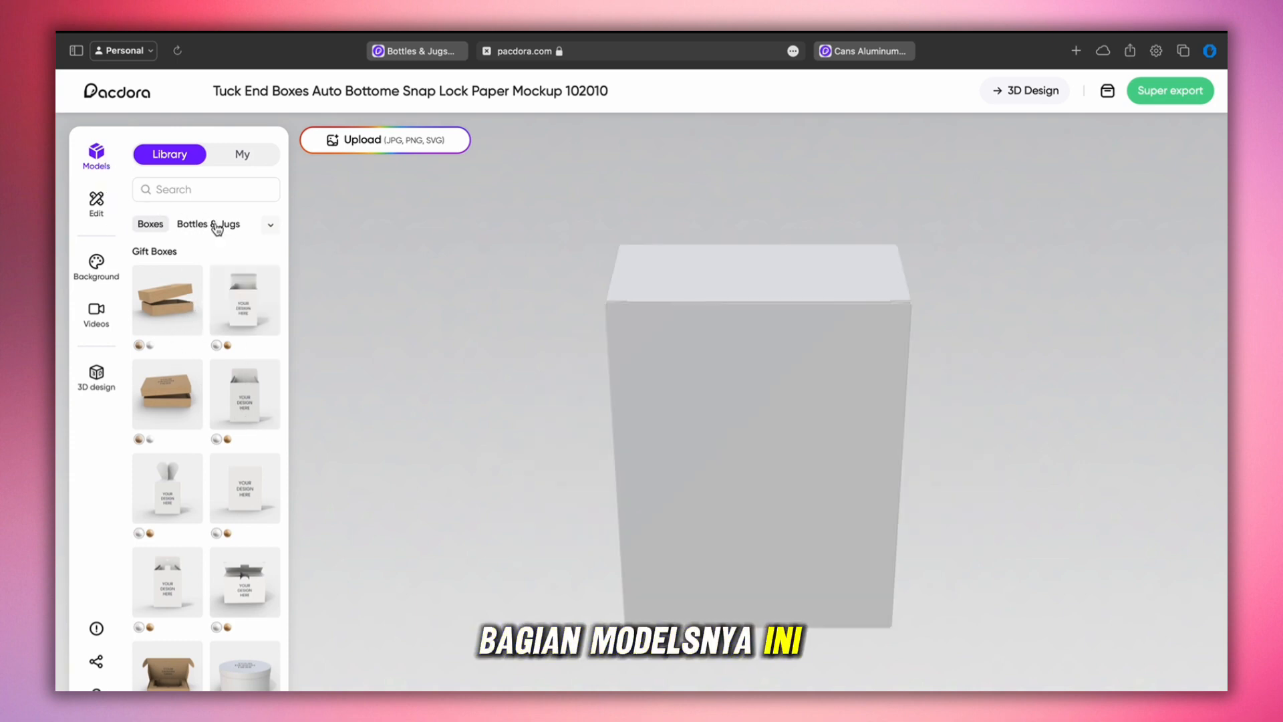
click(268, 230)
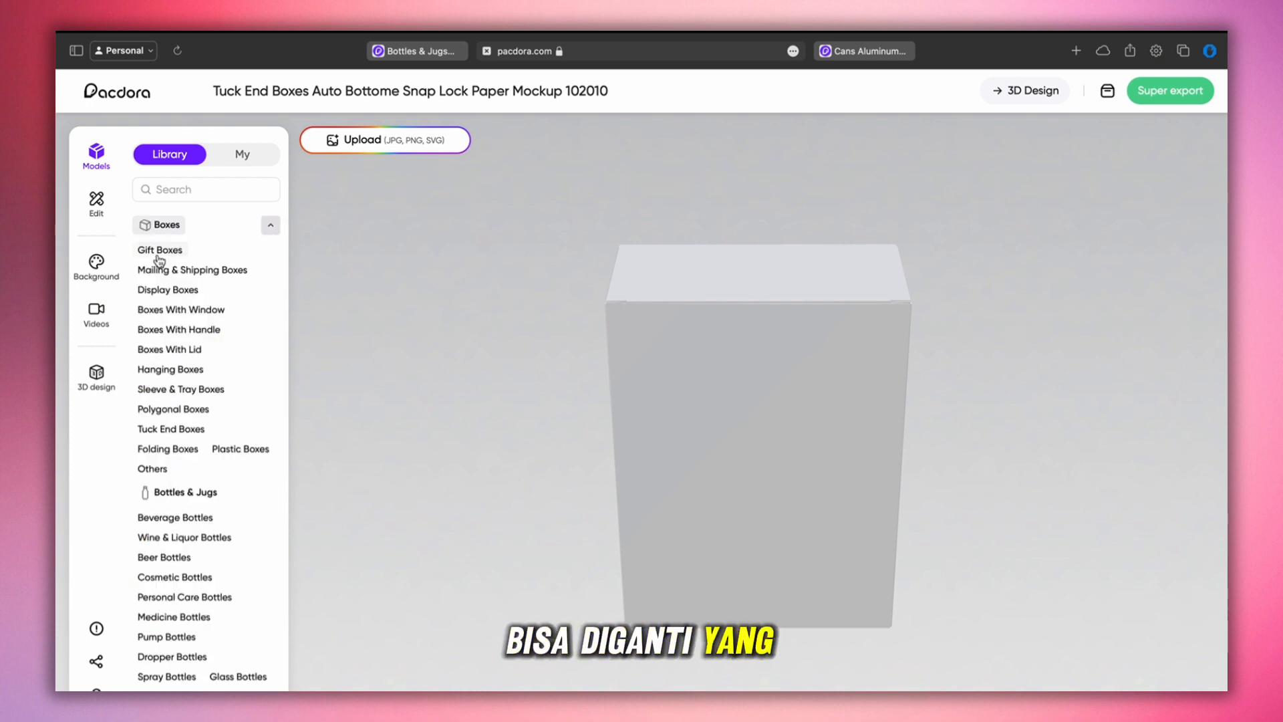
click(101, 213)
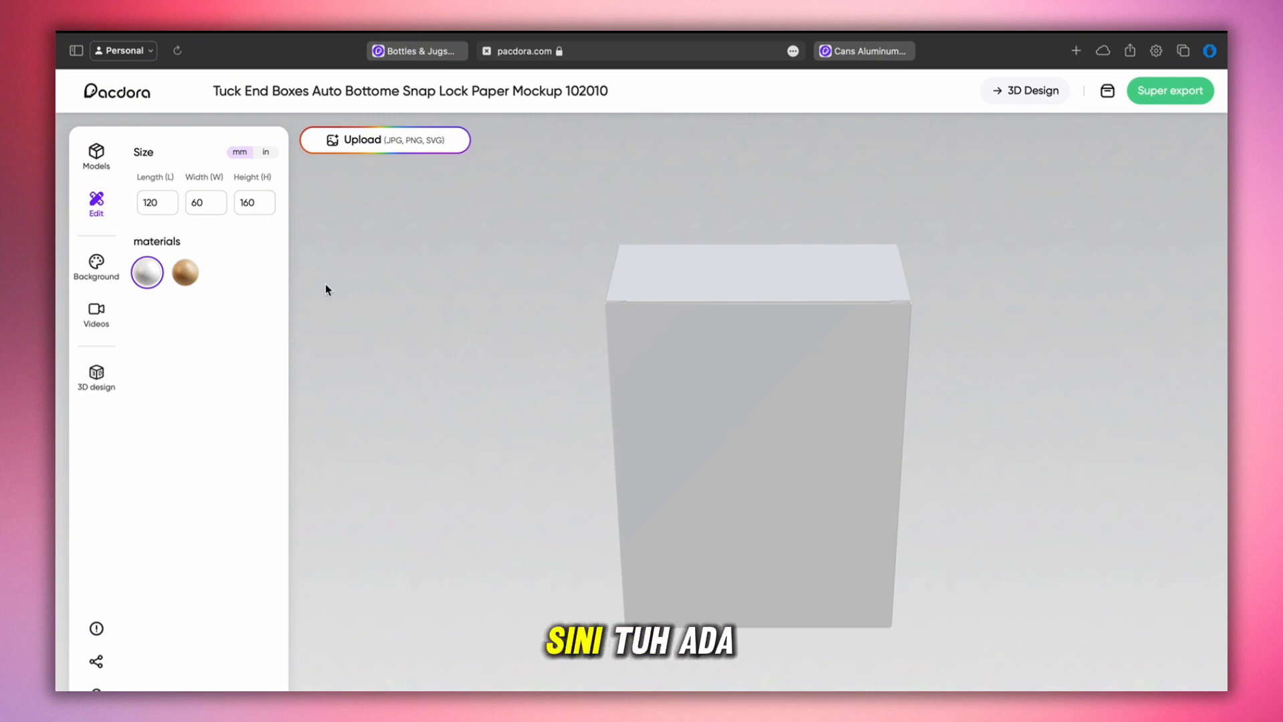
Set the snap lock box material to Kraft and inspect the box from several angles
drag(647, 309, 577, 422)
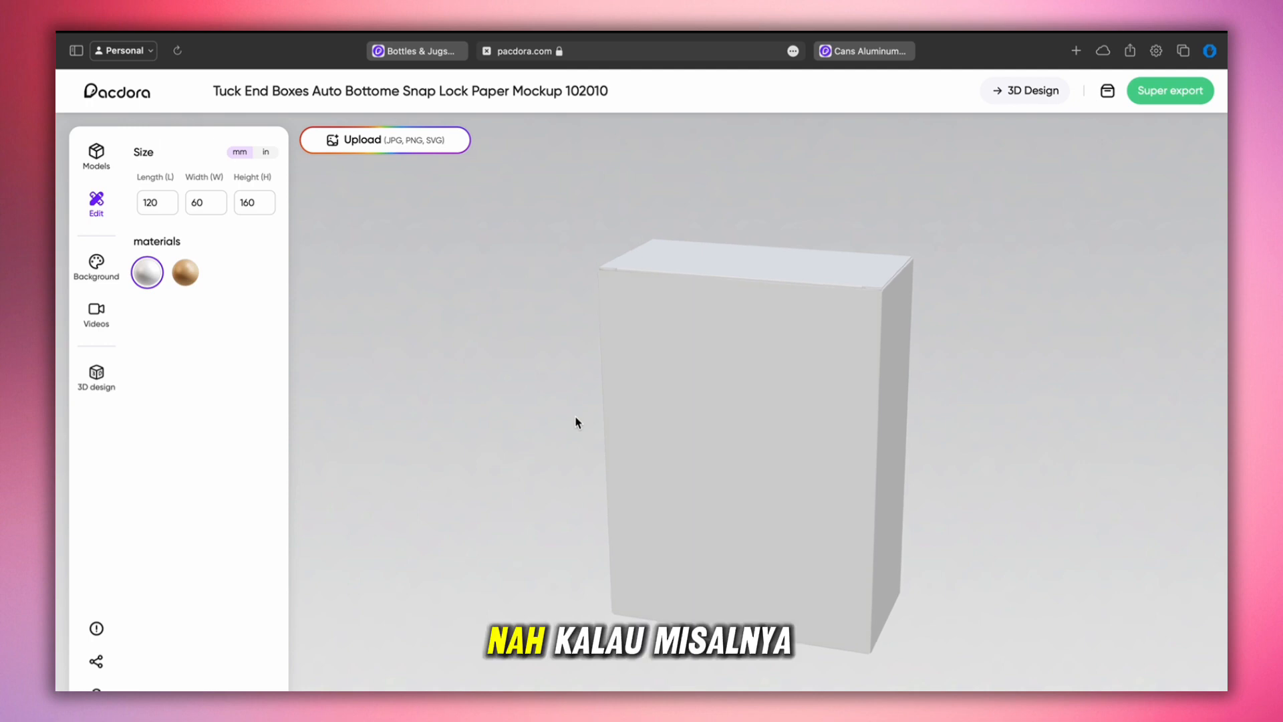
click(197, 277)
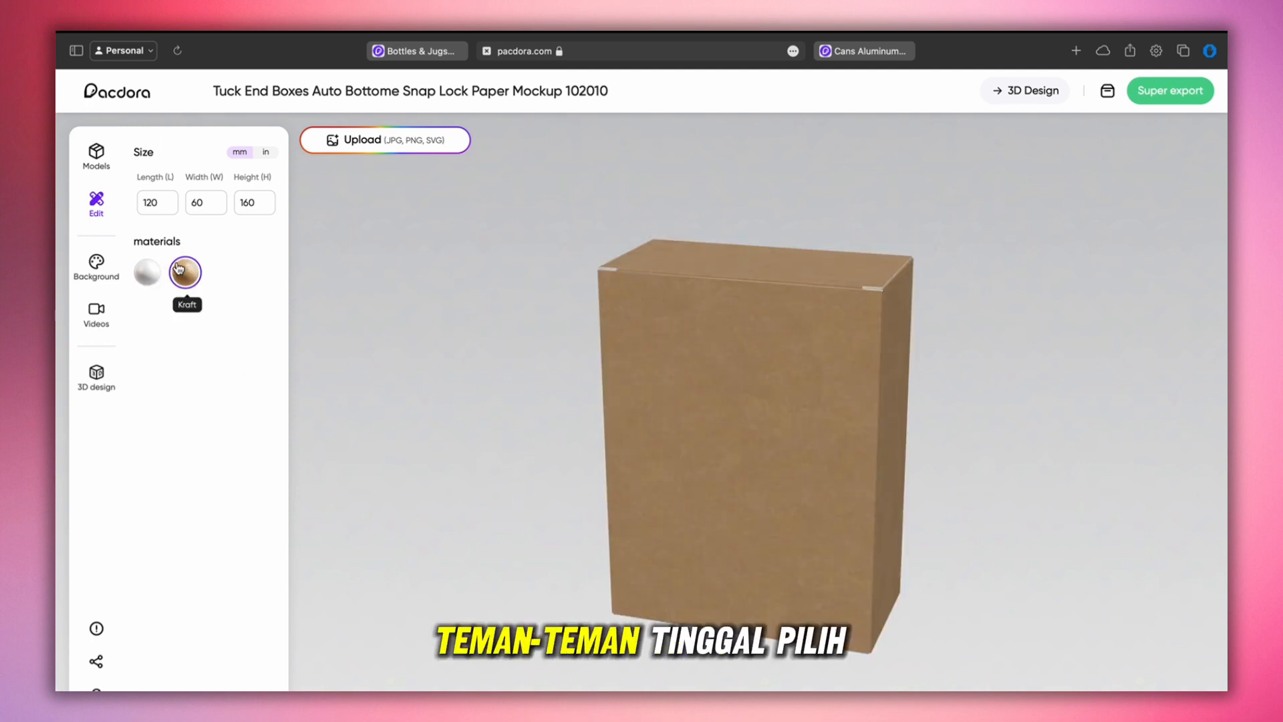
drag(633, 367, 736, 399)
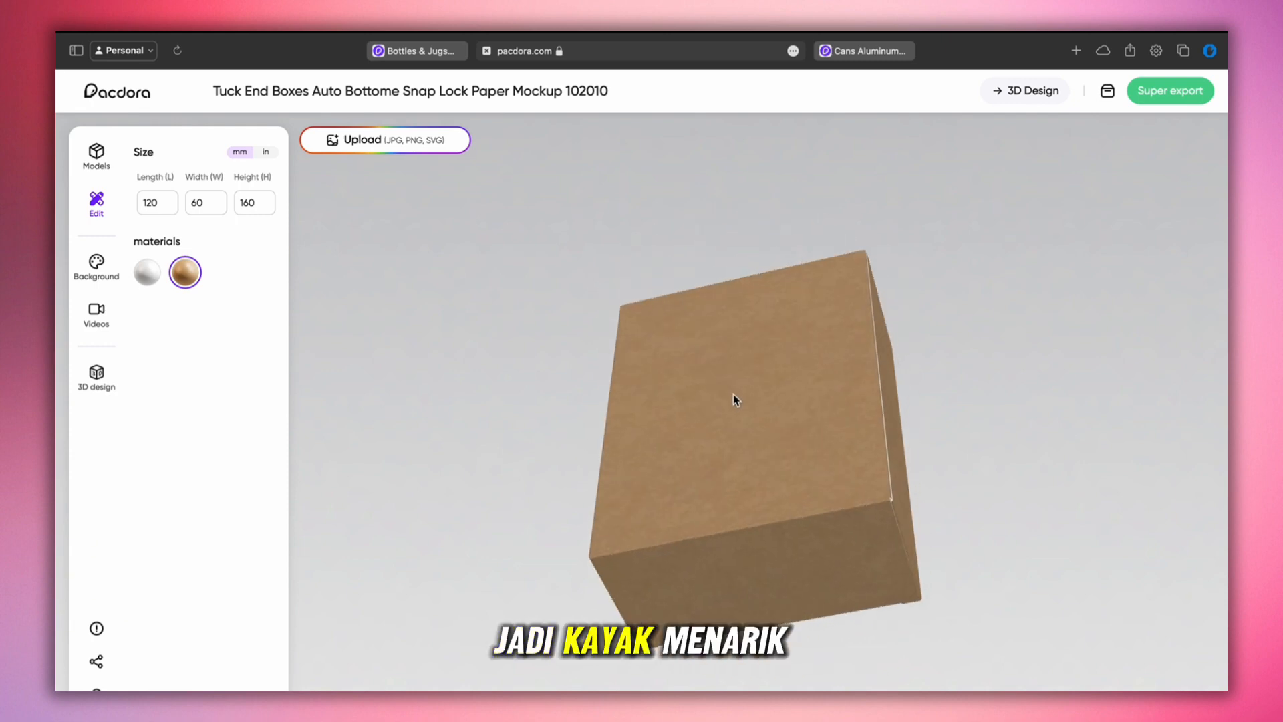
Set the mockup background to the linear green-to-pink gradient, #DDEFBB to #FFEEEE at 225 degrees, after trying the neighbouring presets
click(96, 265)
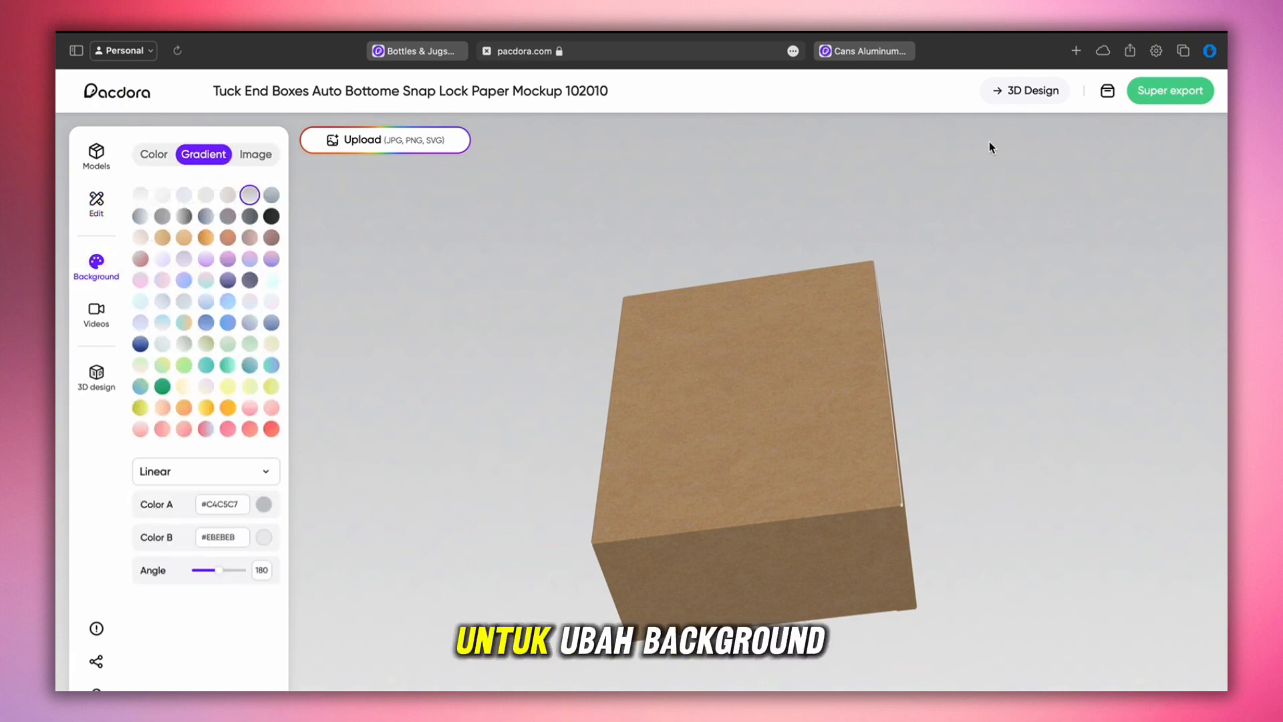
click(271, 301)
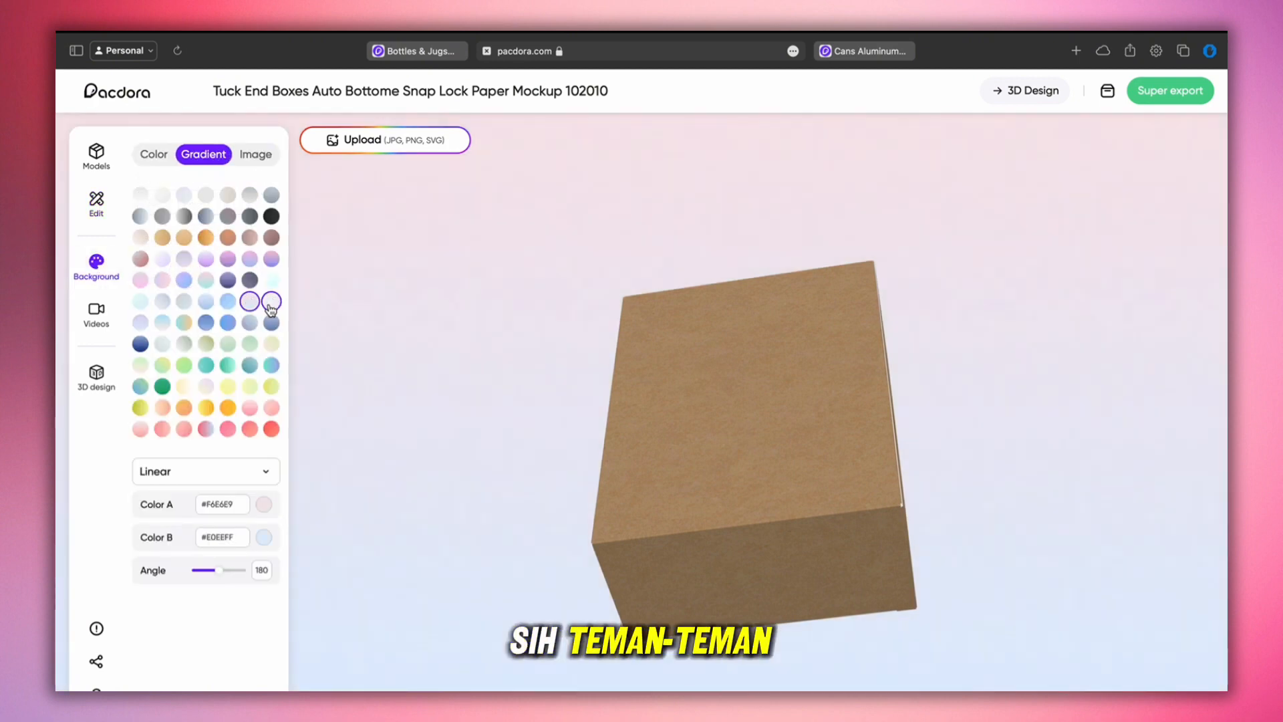
click(271, 324)
click(271, 343)
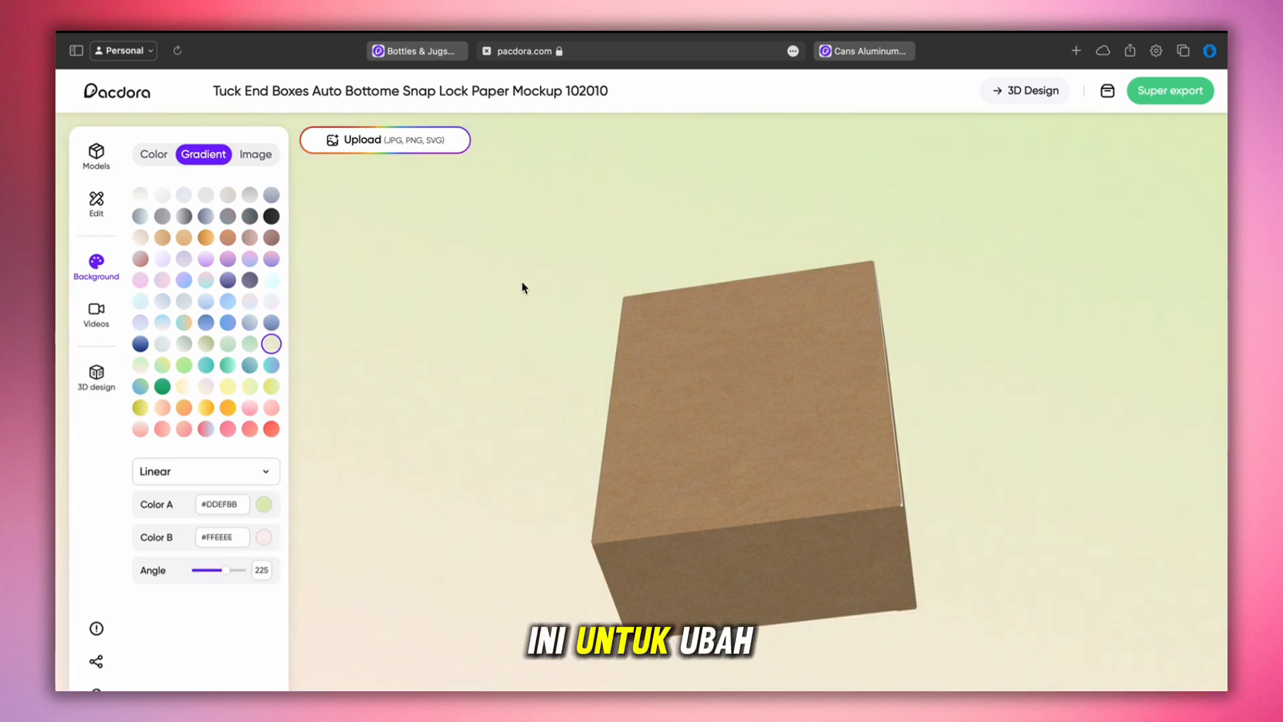
Preview the basic Folder, Rotation and Rotation2 video animations on the kraft box
click(96, 312)
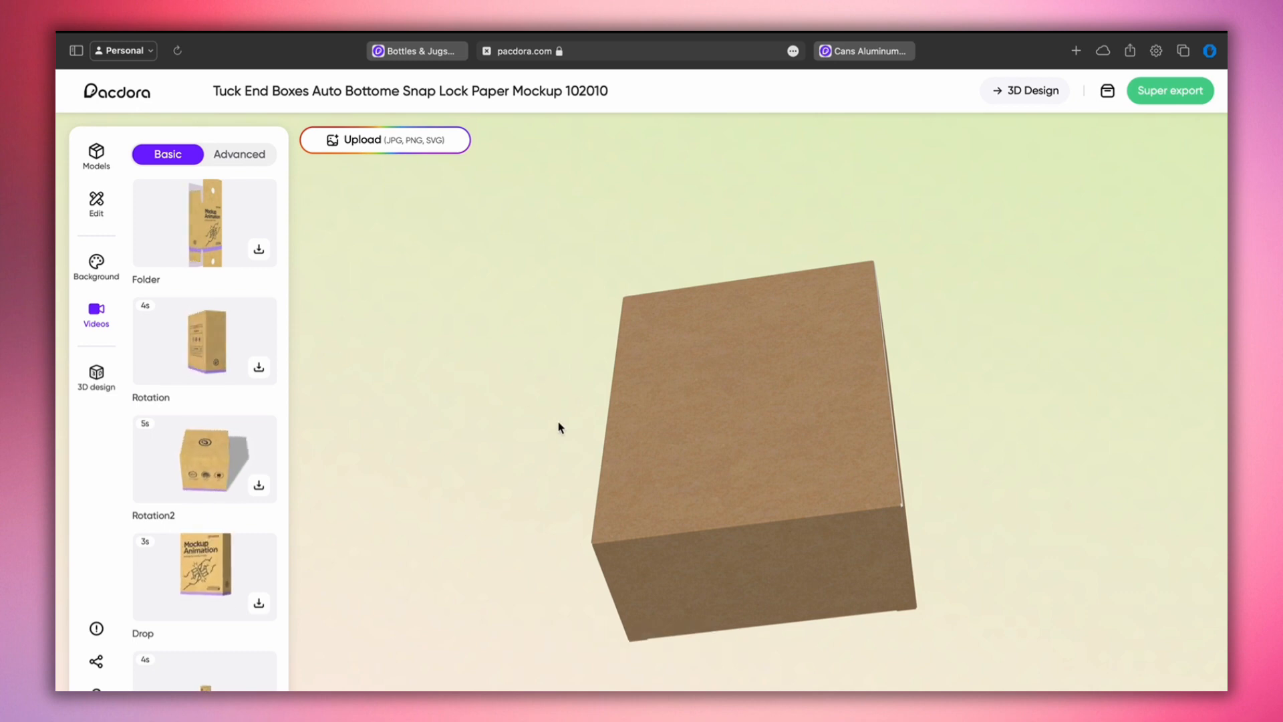
mouse_move(693, 449)
mouse_down()
mouse_move(587, 441)
mouse_move(602, 354)
mouse_move(702, 404)
mouse_move(702, 441)
mouse_up()
click(196, 230)
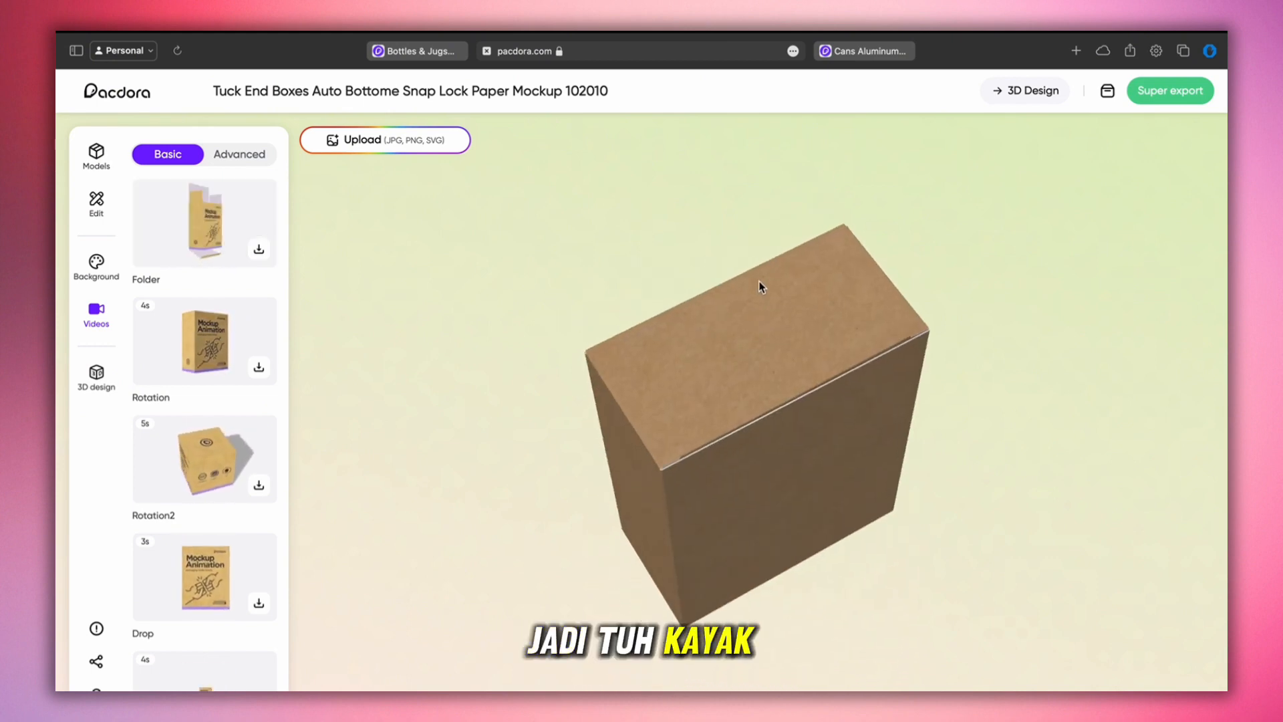
click(204, 370)
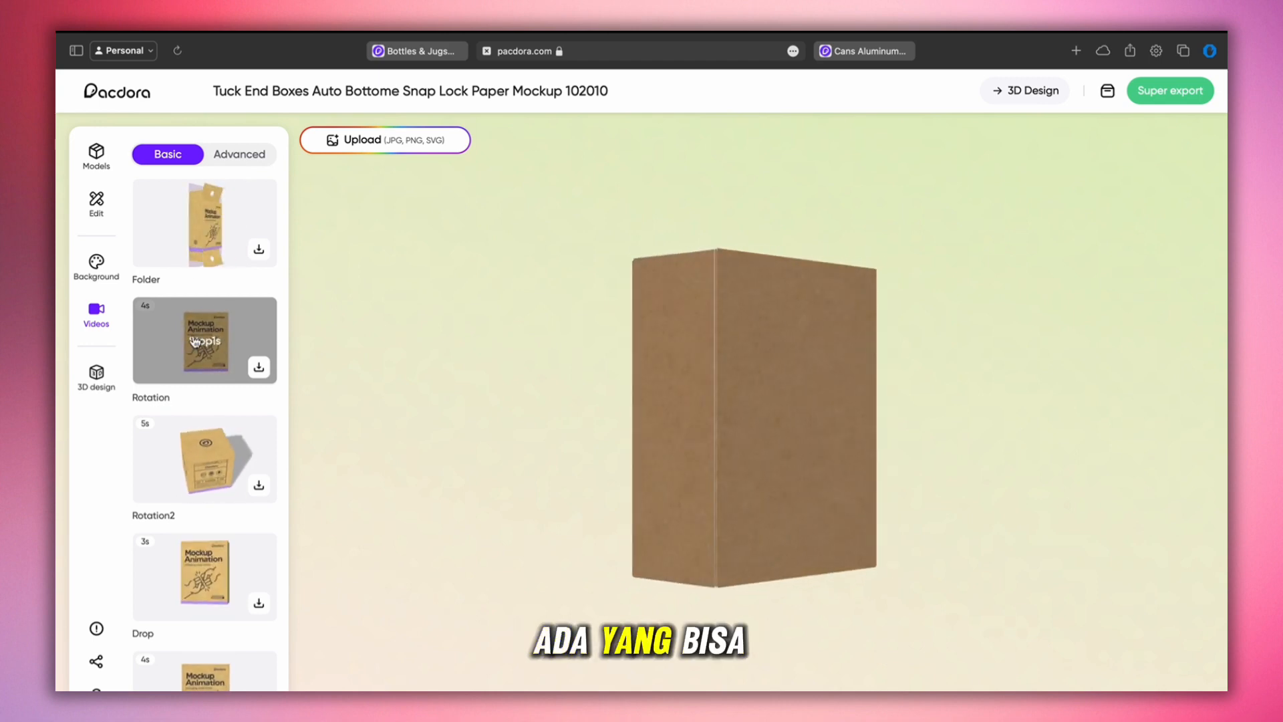
click(199, 446)
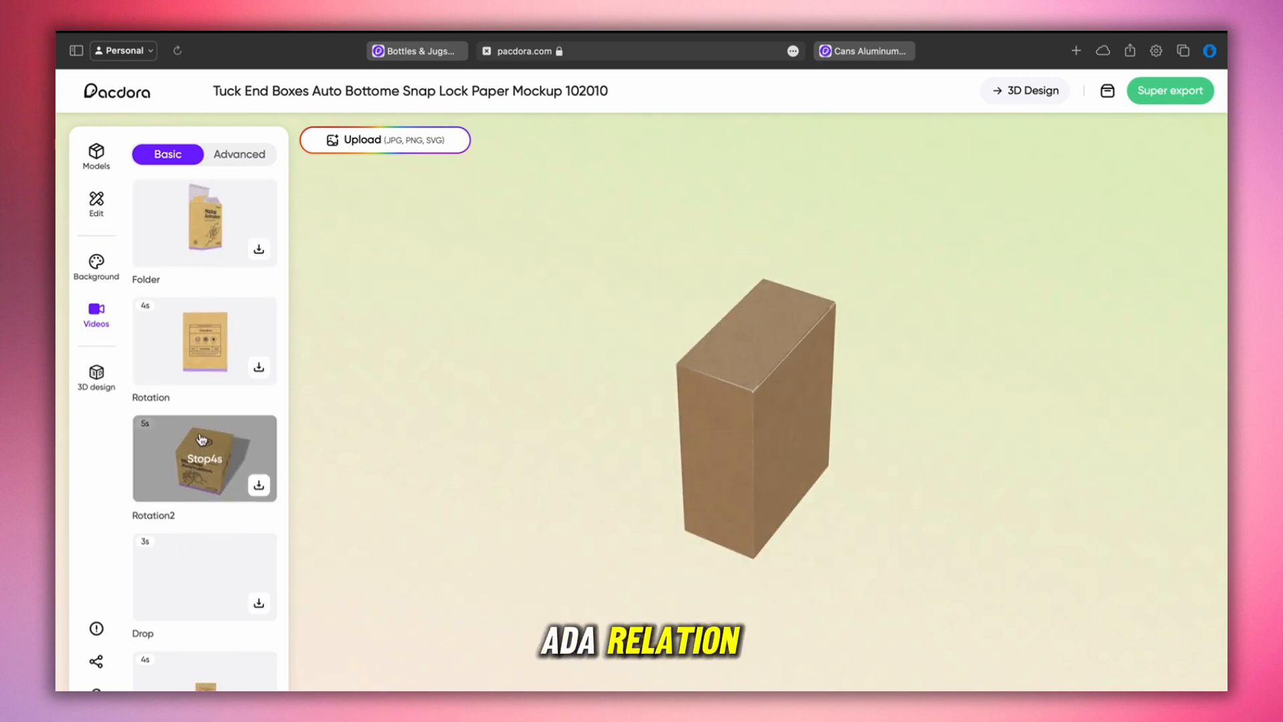
click(222, 265)
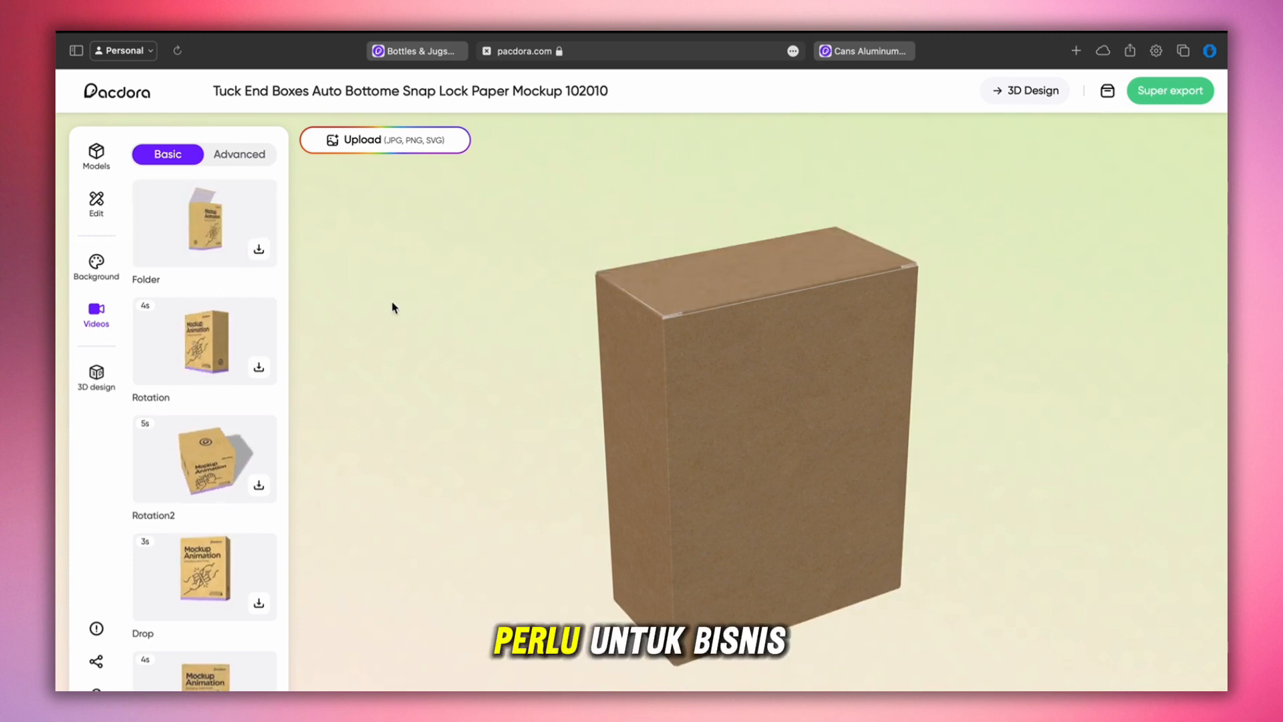
Preview the Emphasis animation, look through the remaining basic videos and check the Advanced video category
scroll(183, 542, down, 5)
click(192, 580)
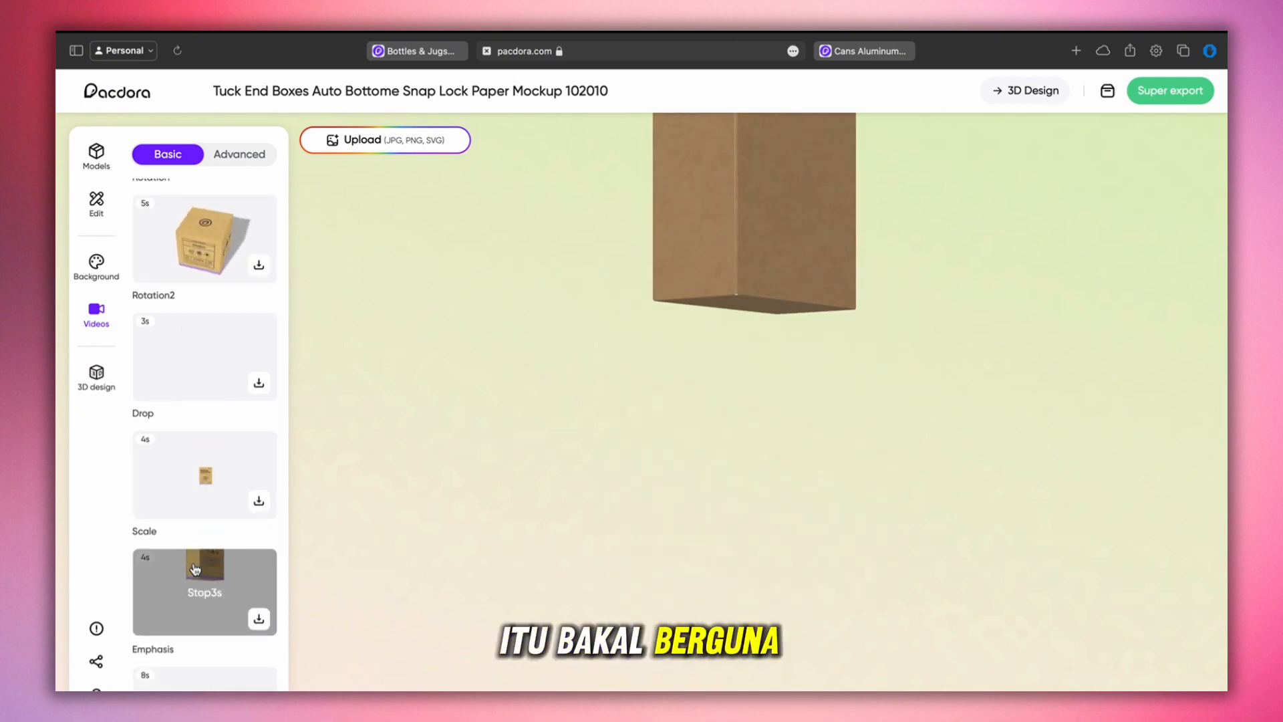
scroll(195, 569, down, 3)
scroll(194, 668, down, 2)
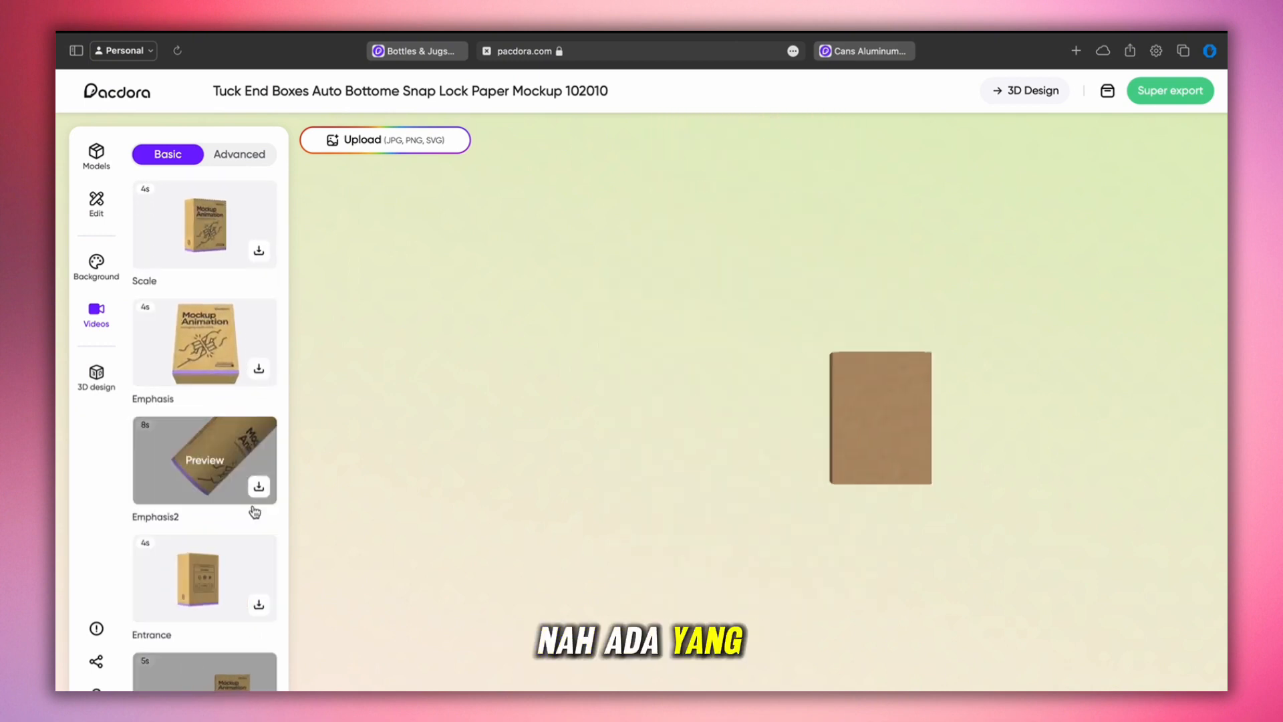
scroll(220, 401, down, 5)
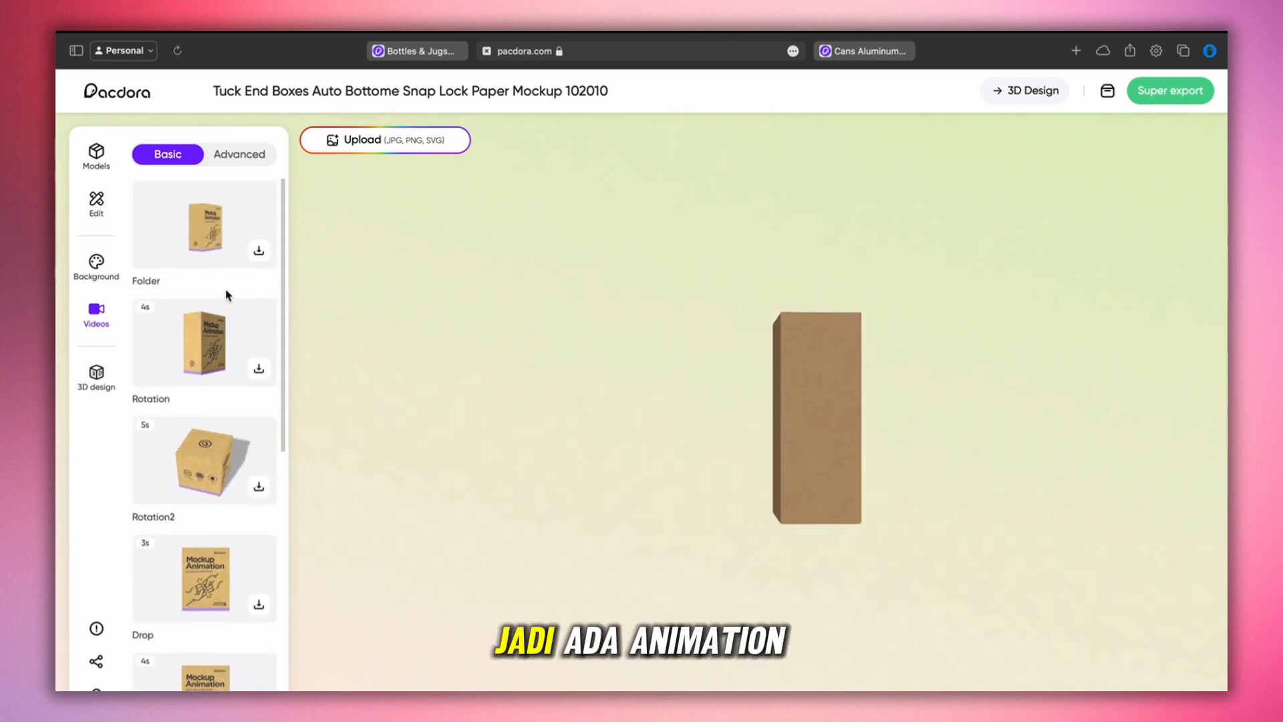
click(245, 158)
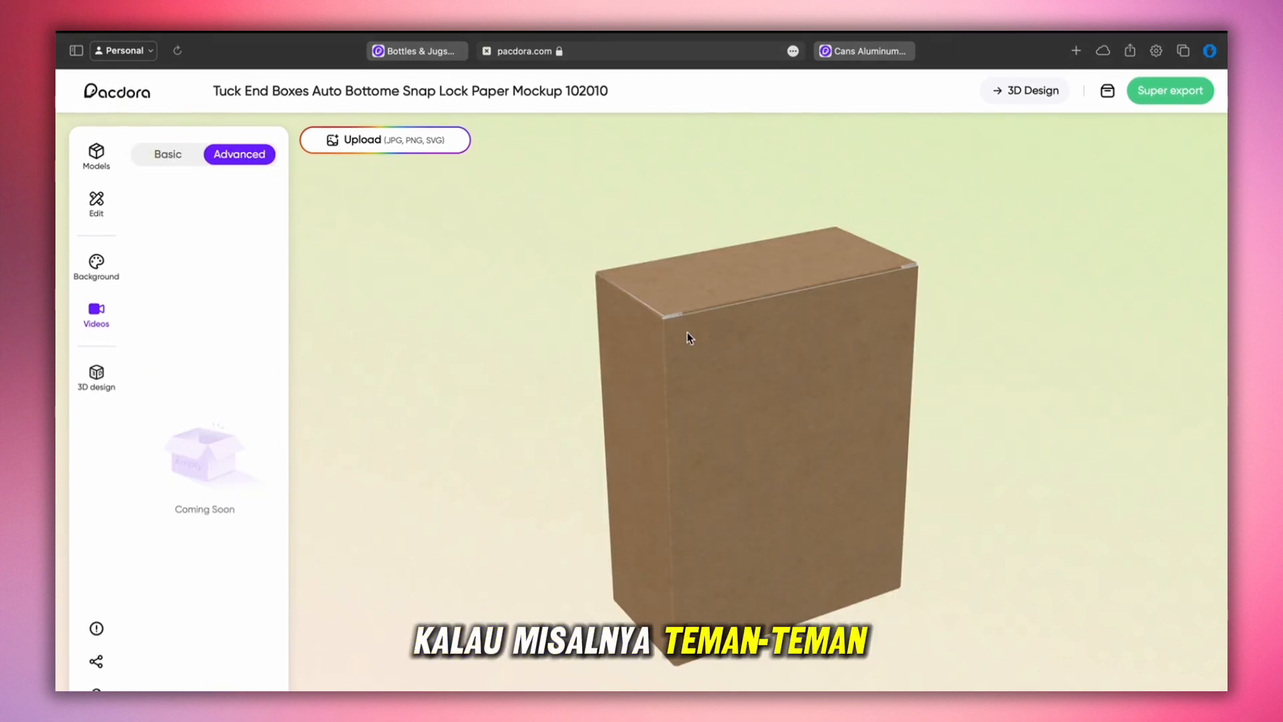
click(184, 167)
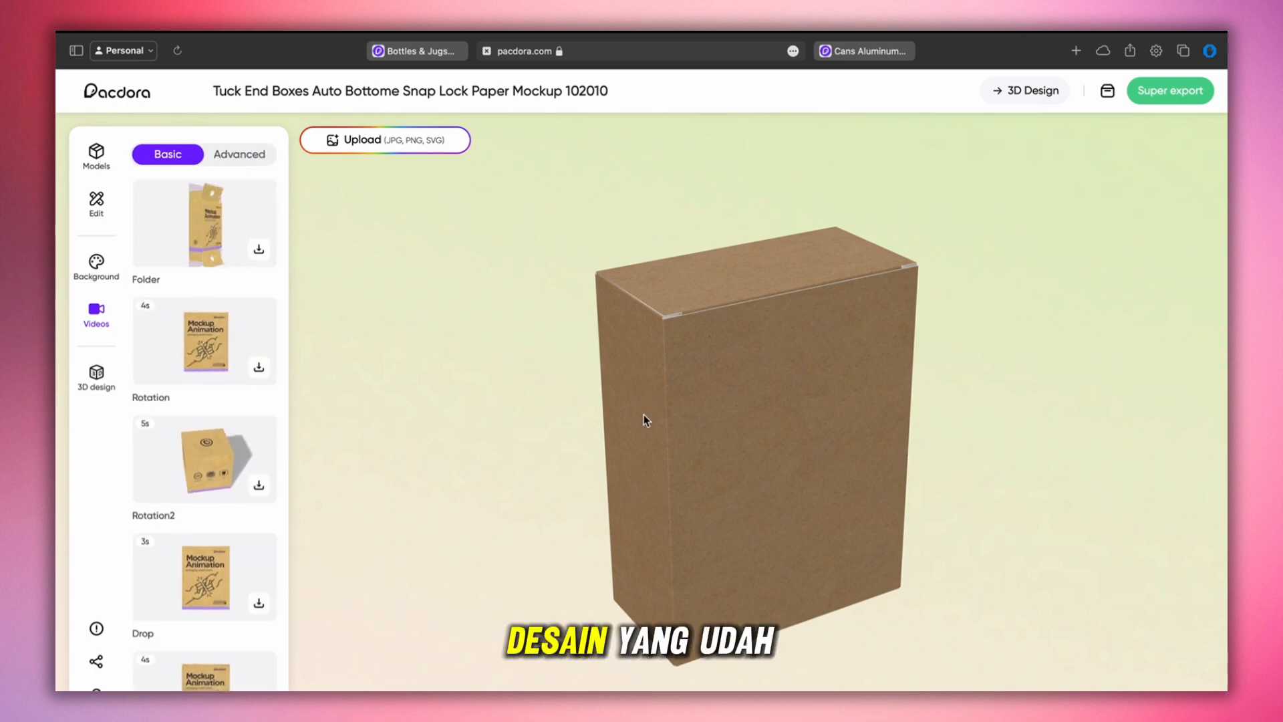
Add the uploaded Merry Christmas image to the box dieline, scale it down and rotate it a quarter turn
click(381, 143)
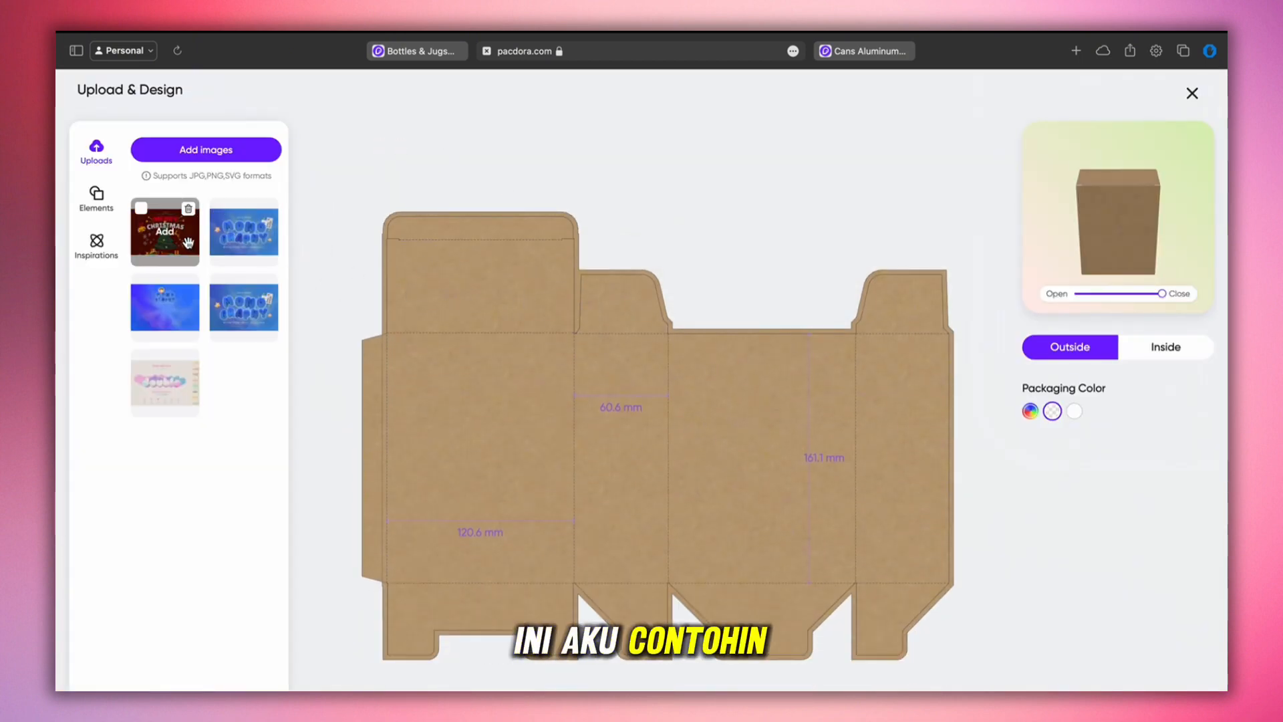
click(165, 231)
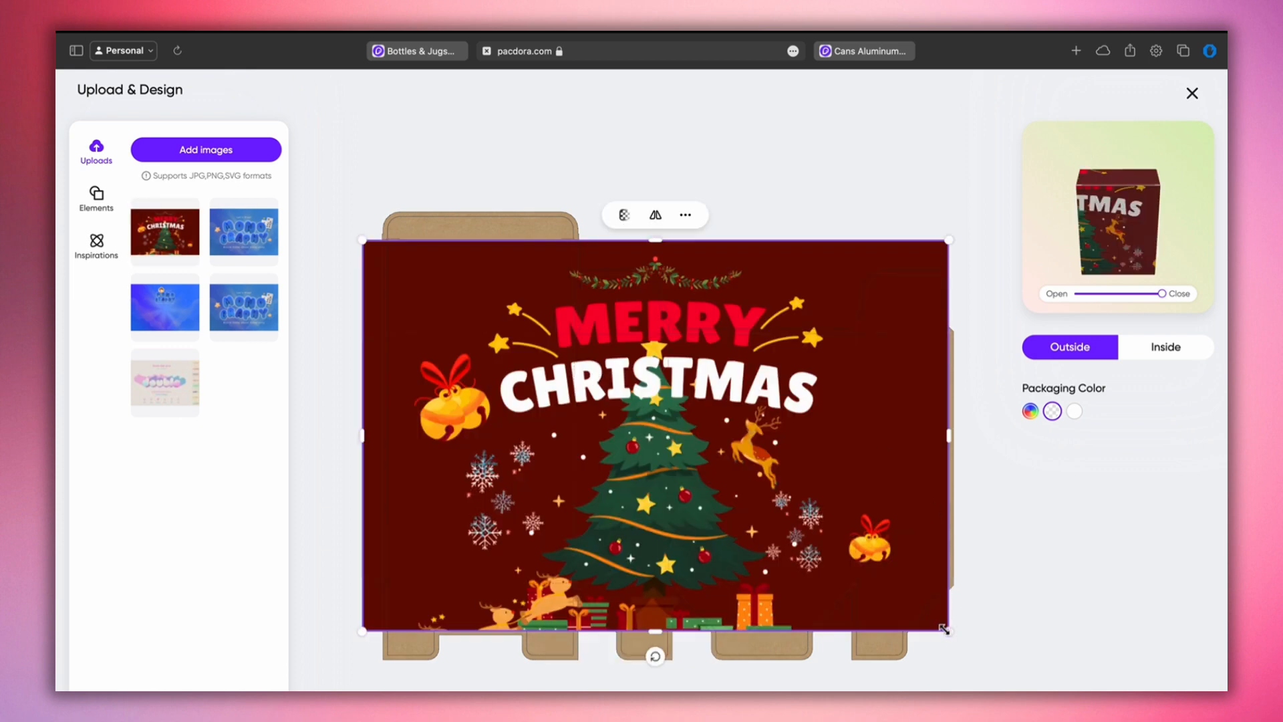
drag(950, 632, 676, 518)
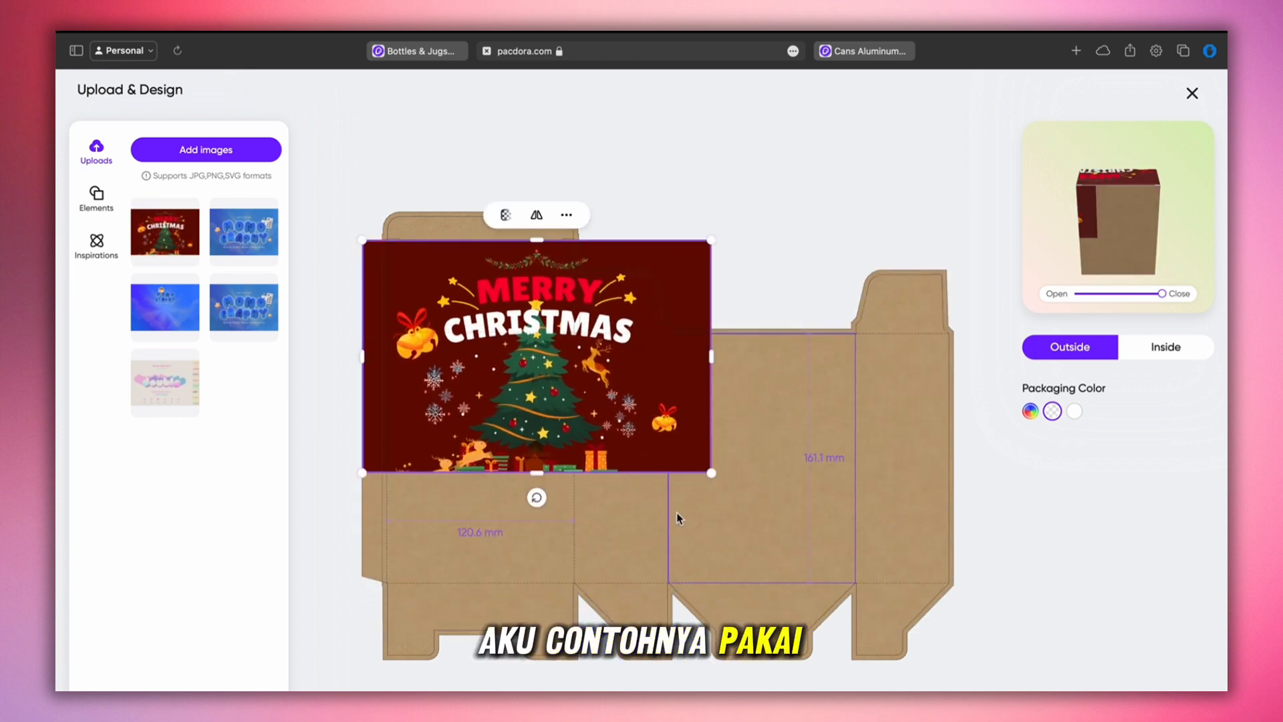
drag(536, 496, 643, 355)
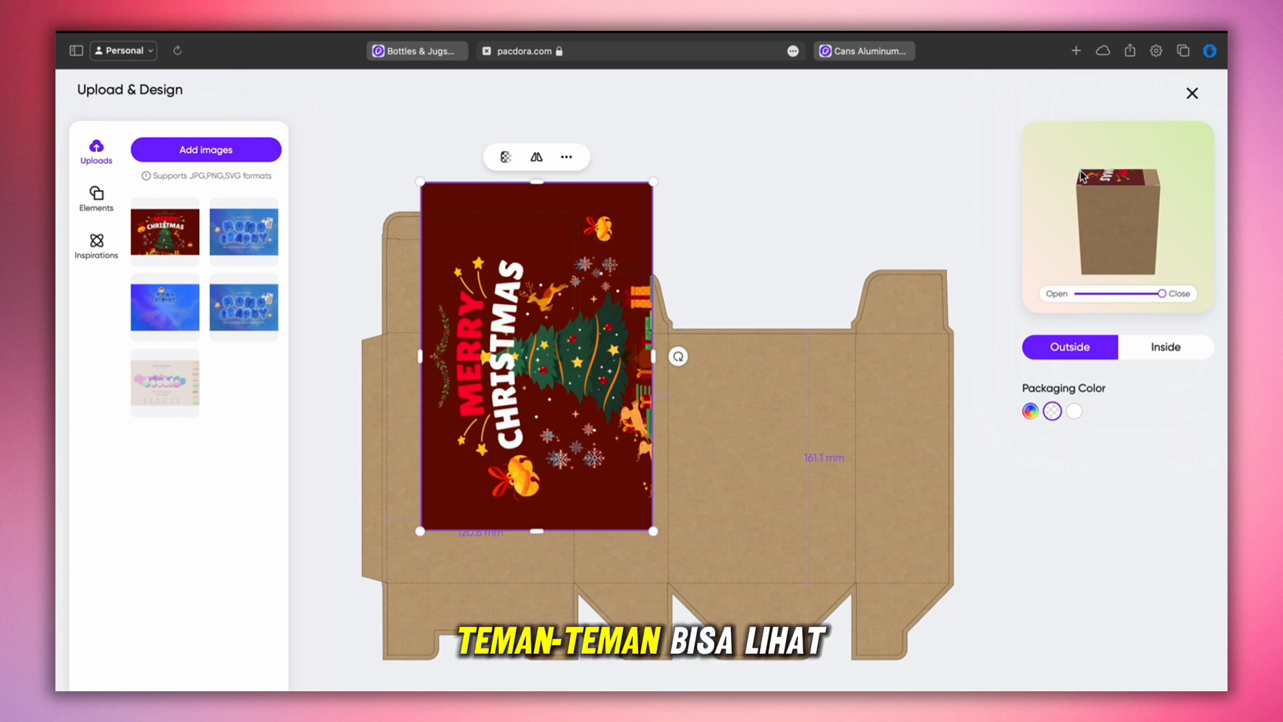
Move the Merry Christmas image onto the 161.1 mm high front panel and resize it to fill the panel
drag(592, 310, 829, 444)
drag(723, 435, 702, 457)
drag(897, 685, 834, 582)
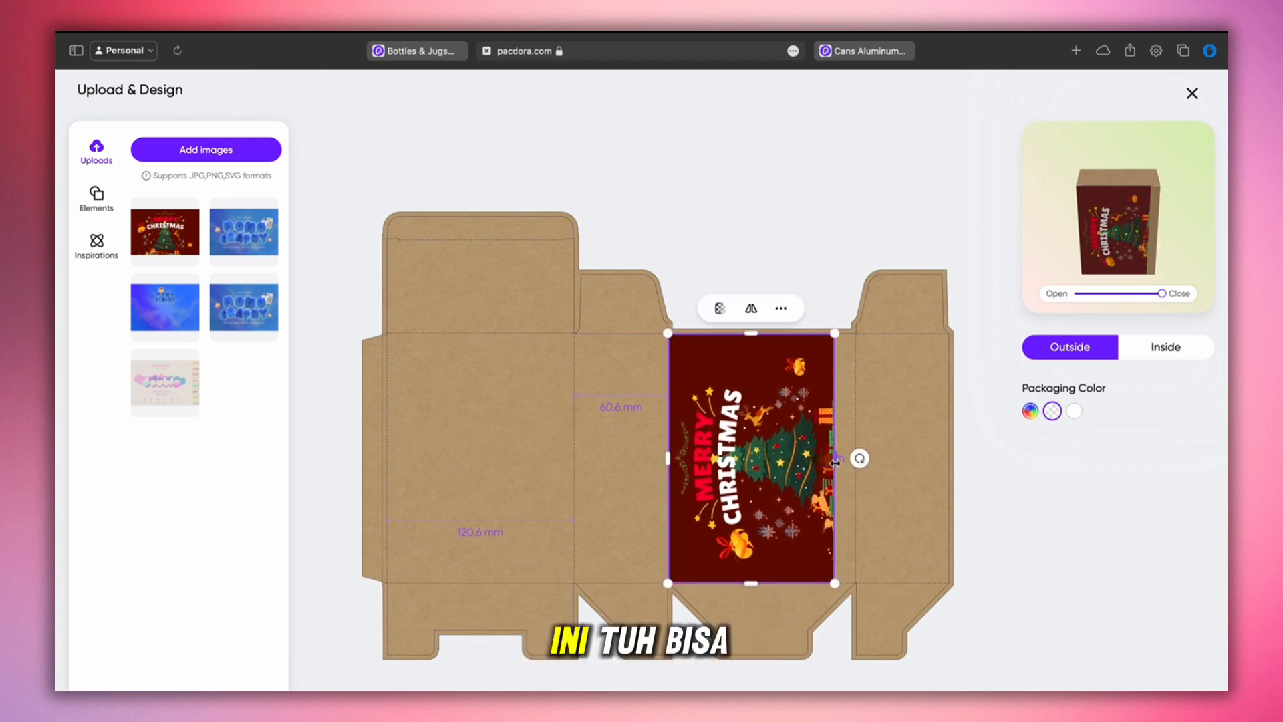
drag(835, 461, 856, 465)
Set the face color of the 60.6 mm wide side panel beside the Christmas image to red #c21313
click(615, 372)
click(607, 313)
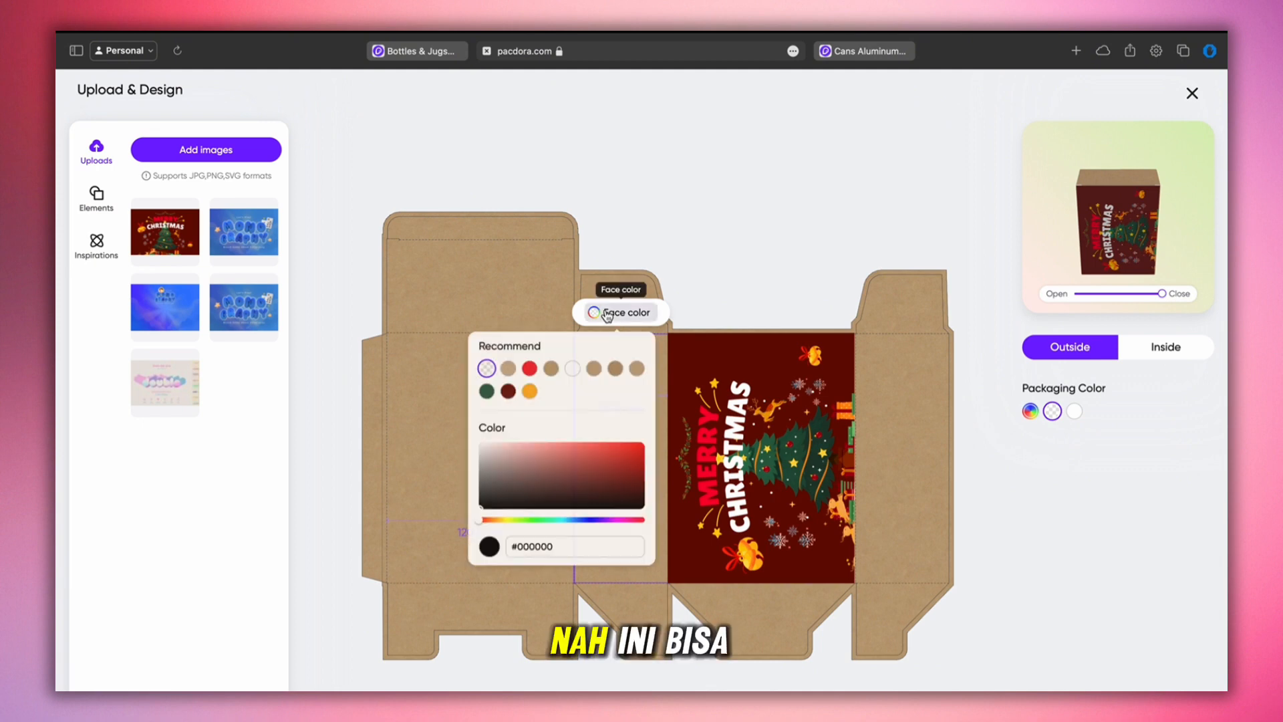
drag(589, 465, 632, 463)
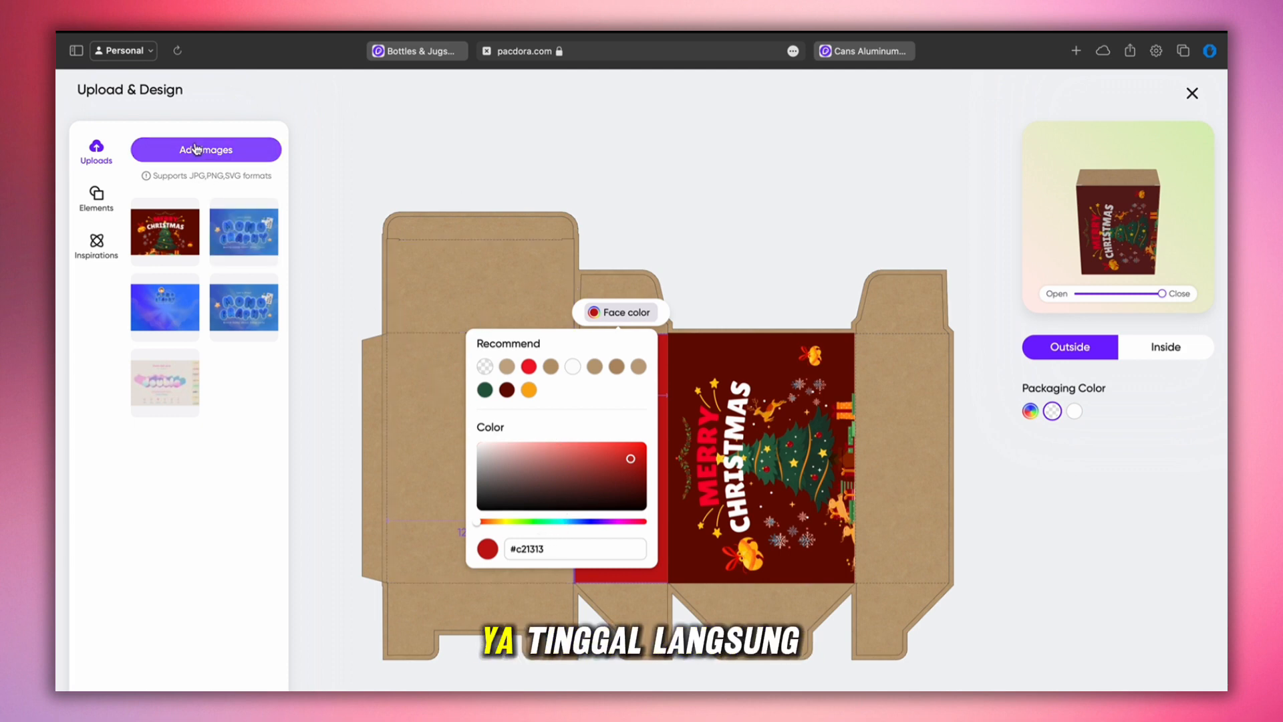
Browse the Elements library, looking through its shapes and packaging symbols
click(96, 199)
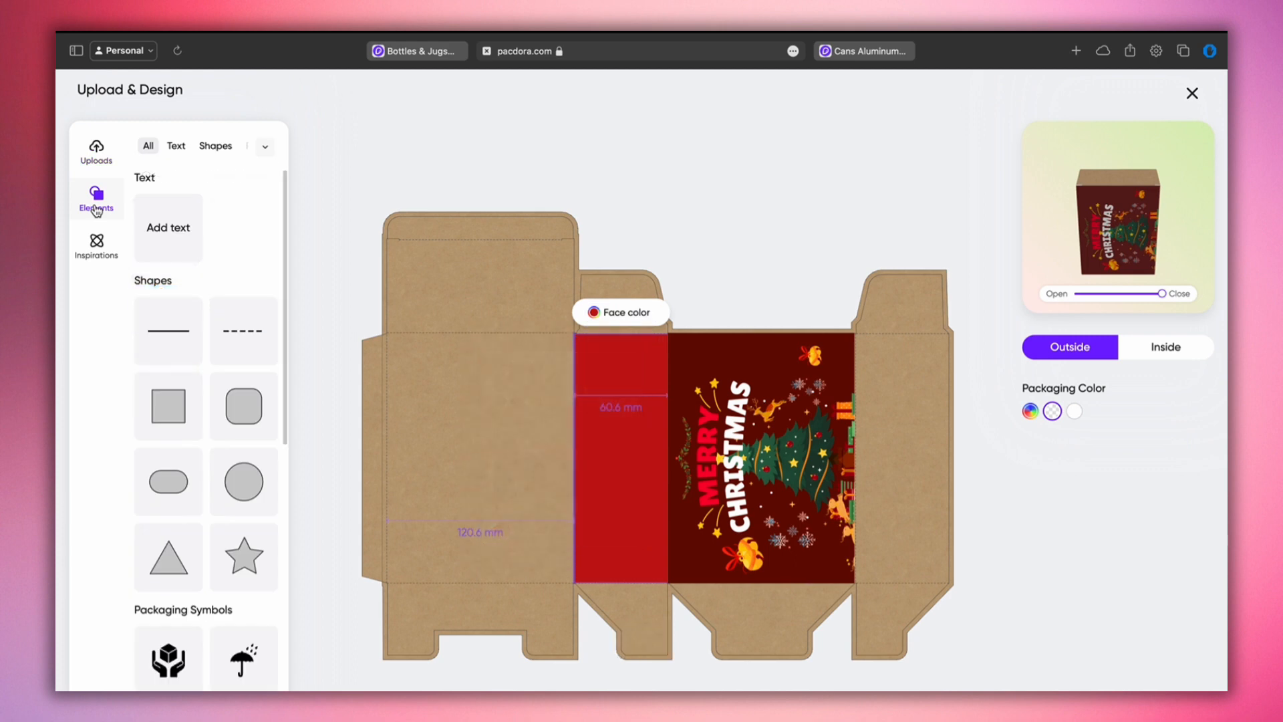
scroll(265, 410, down, 8)
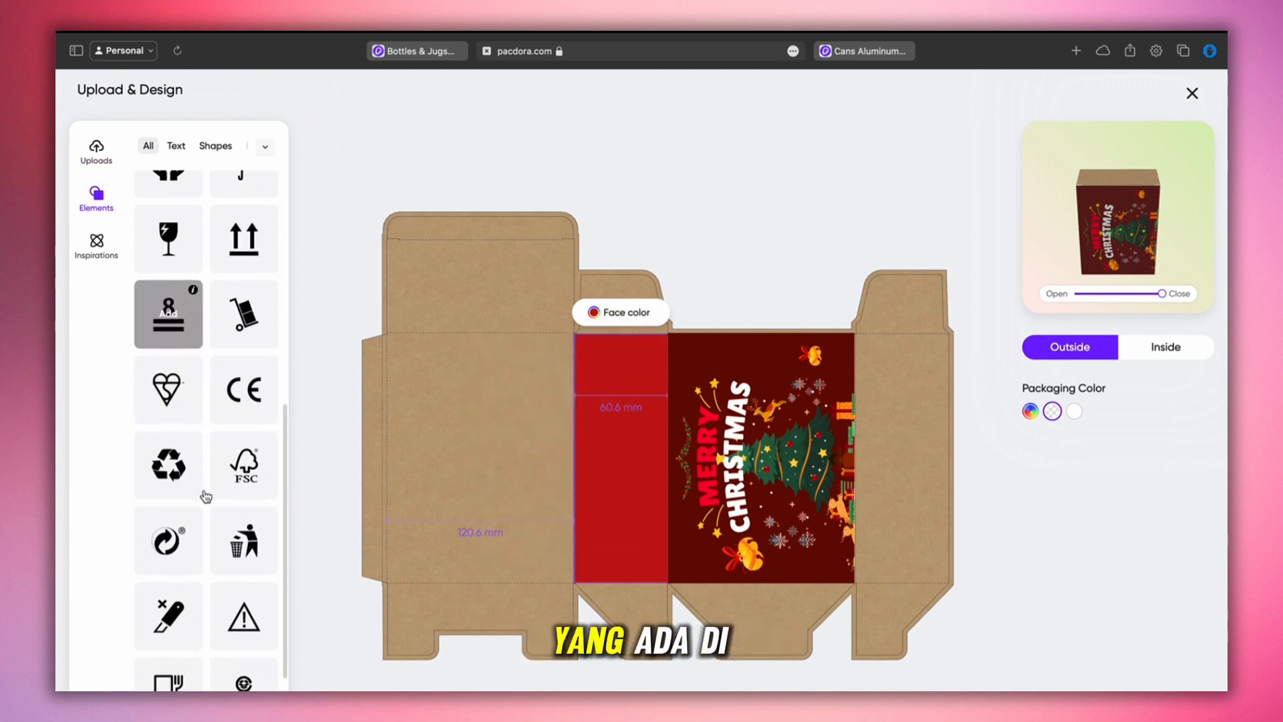
scroll(205, 360, down, 5)
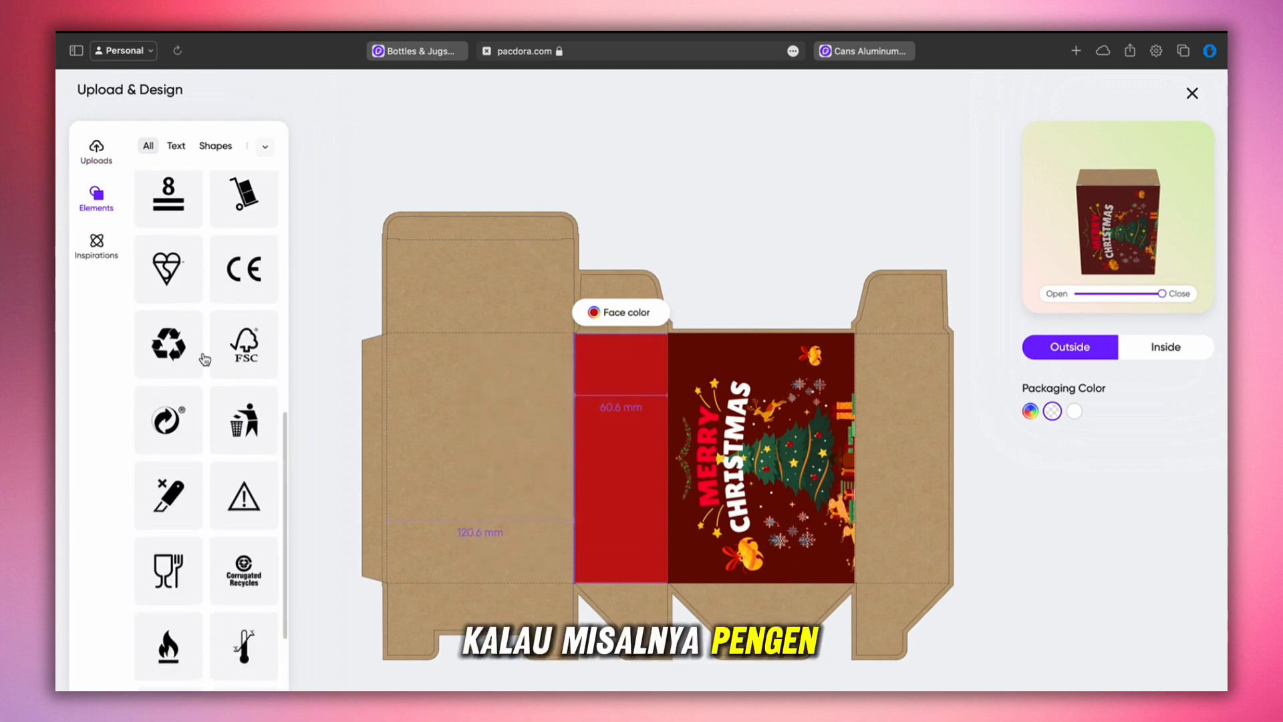
click(214, 146)
click(201, 147)
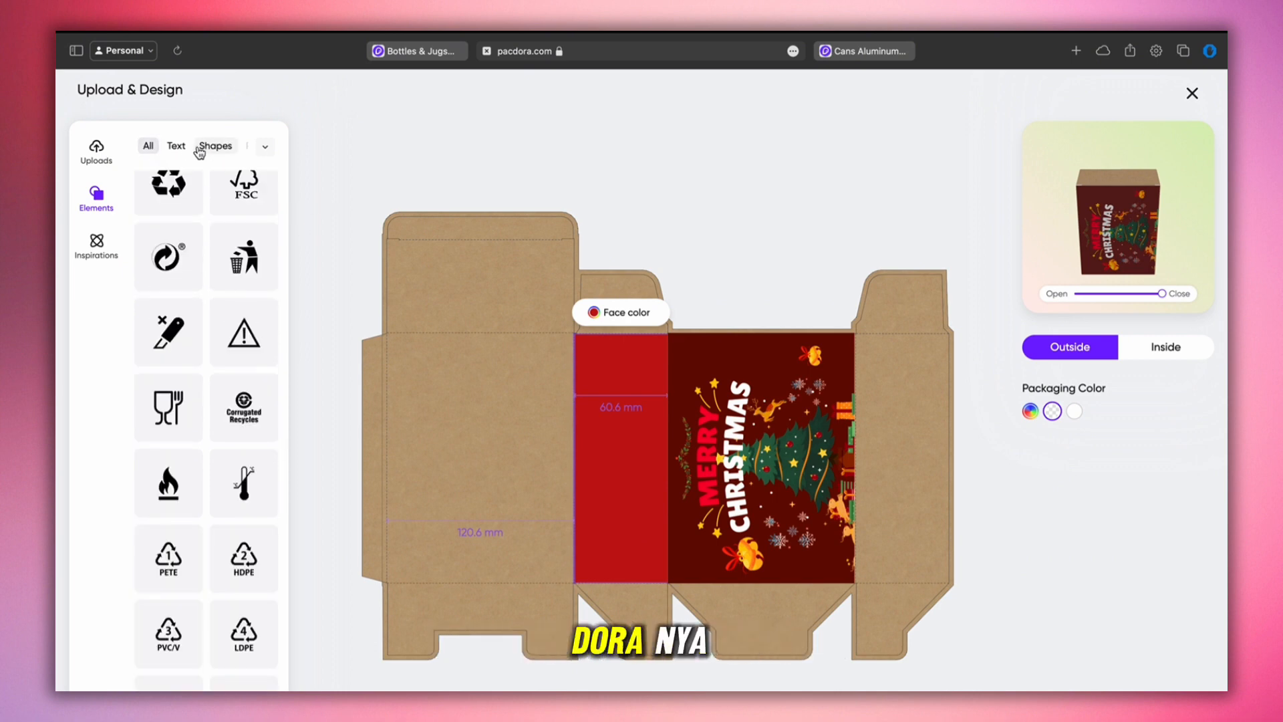
click(179, 149)
click(163, 237)
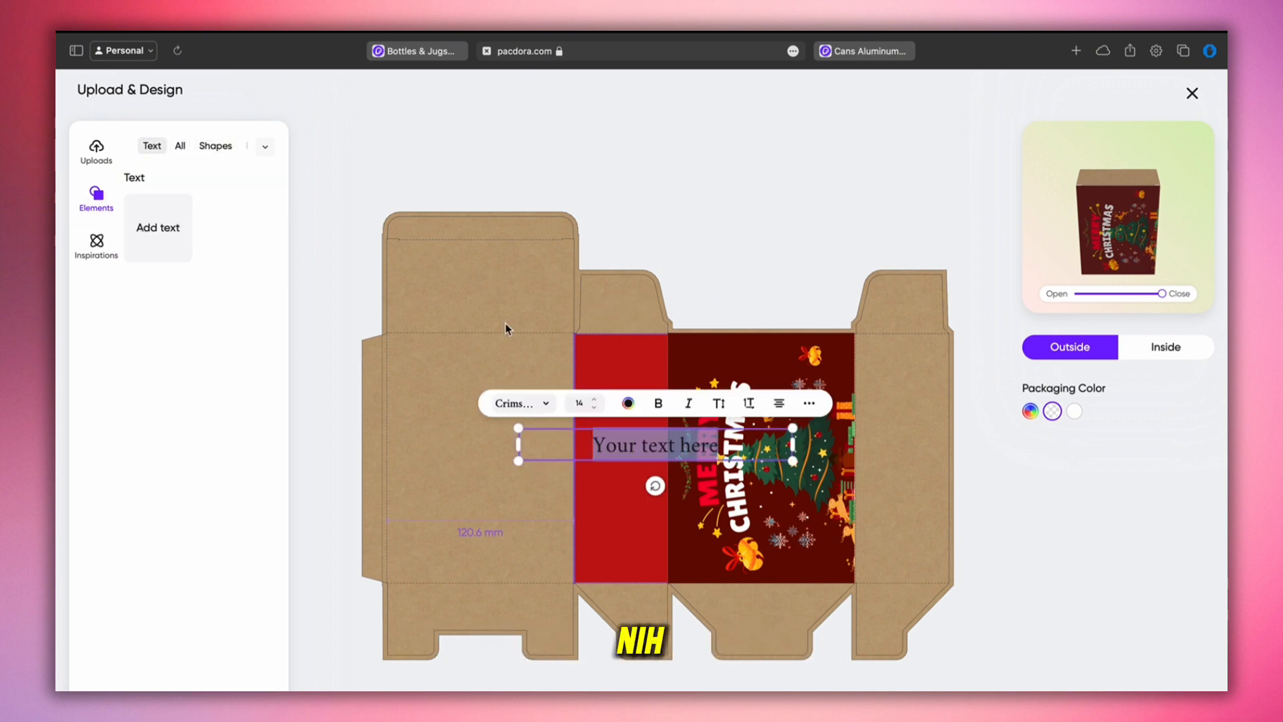
text(X)
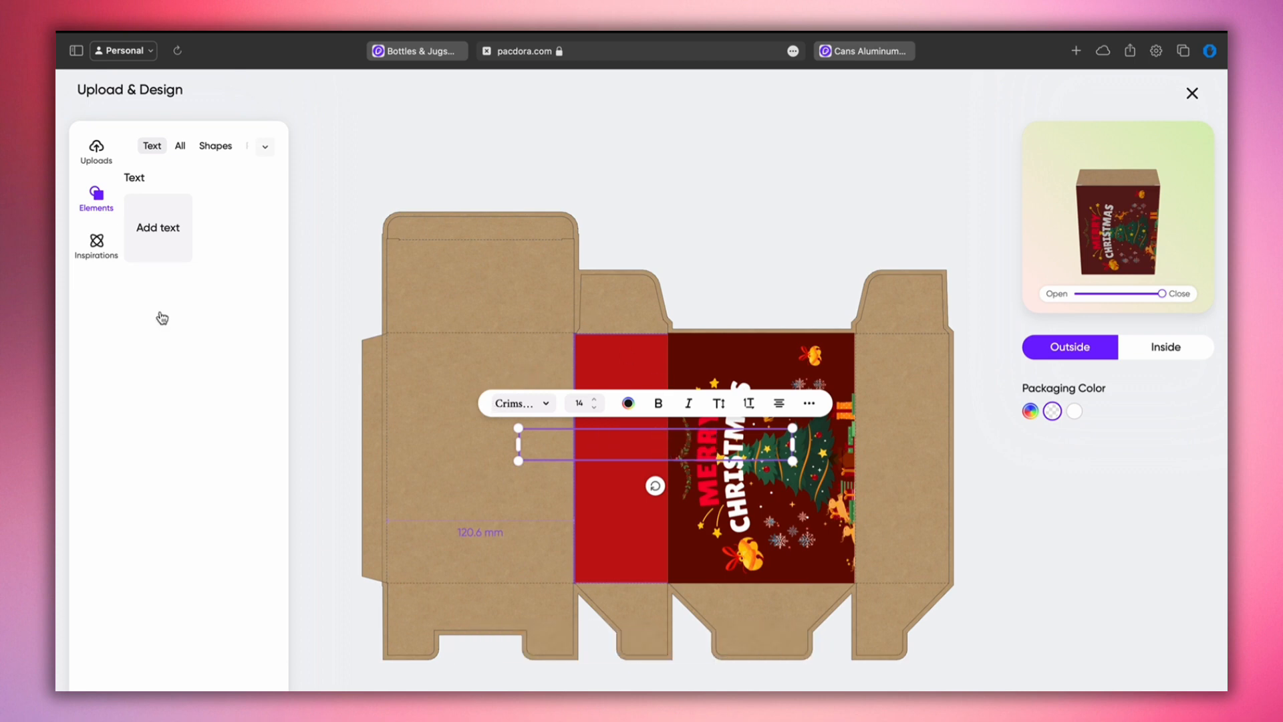
Apply the red plaid pattern to the outside of the dieline after trying the teal feather, abstract plant and blue plaid patterns
click(97, 255)
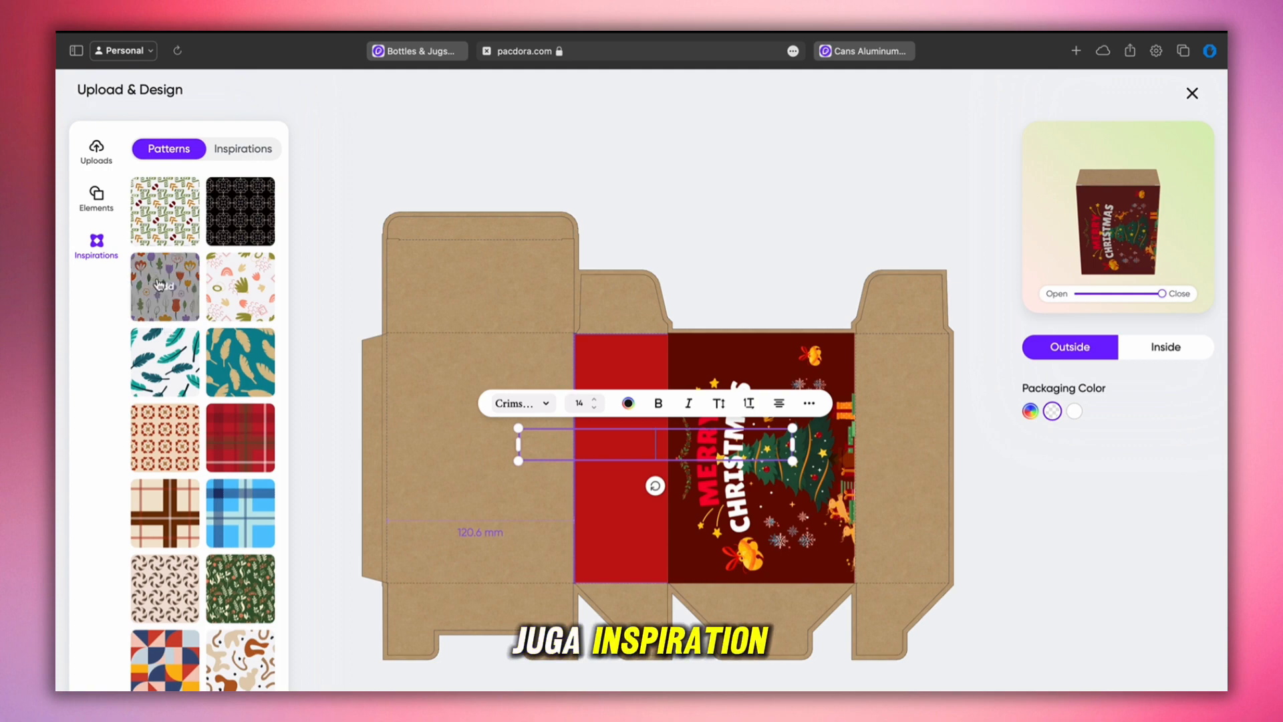
click(446, 379)
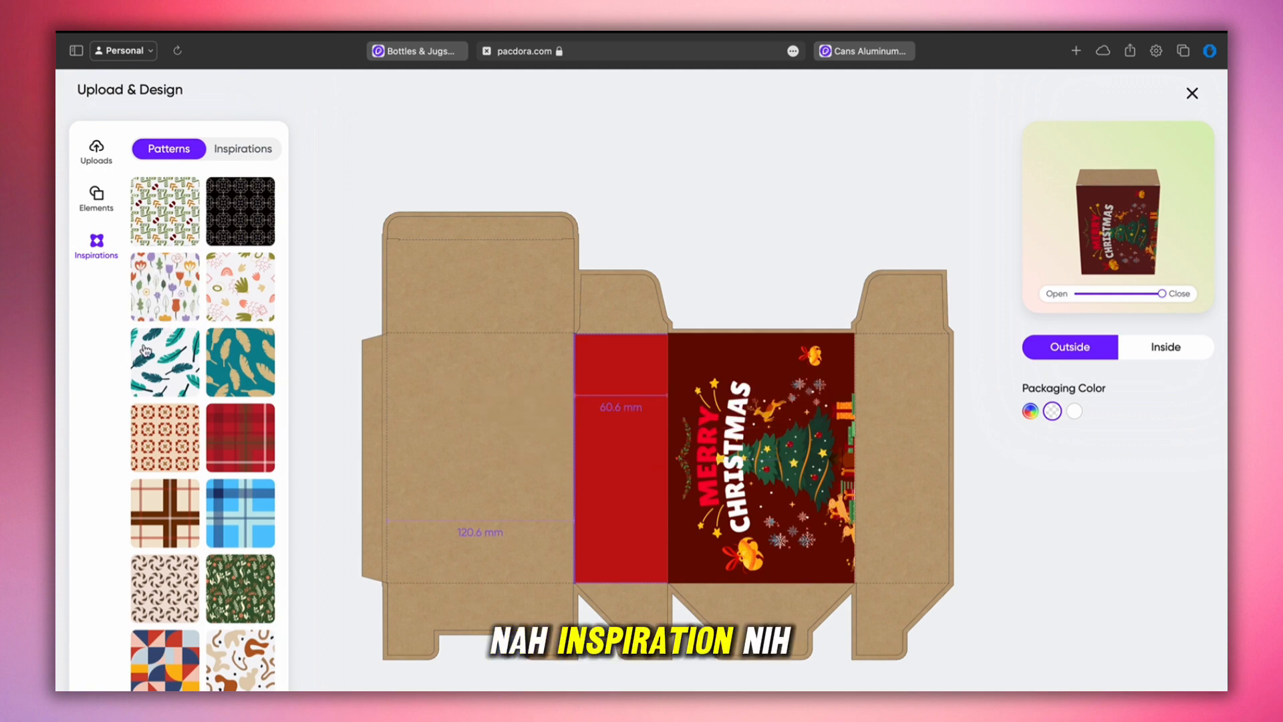
click(238, 353)
click(242, 287)
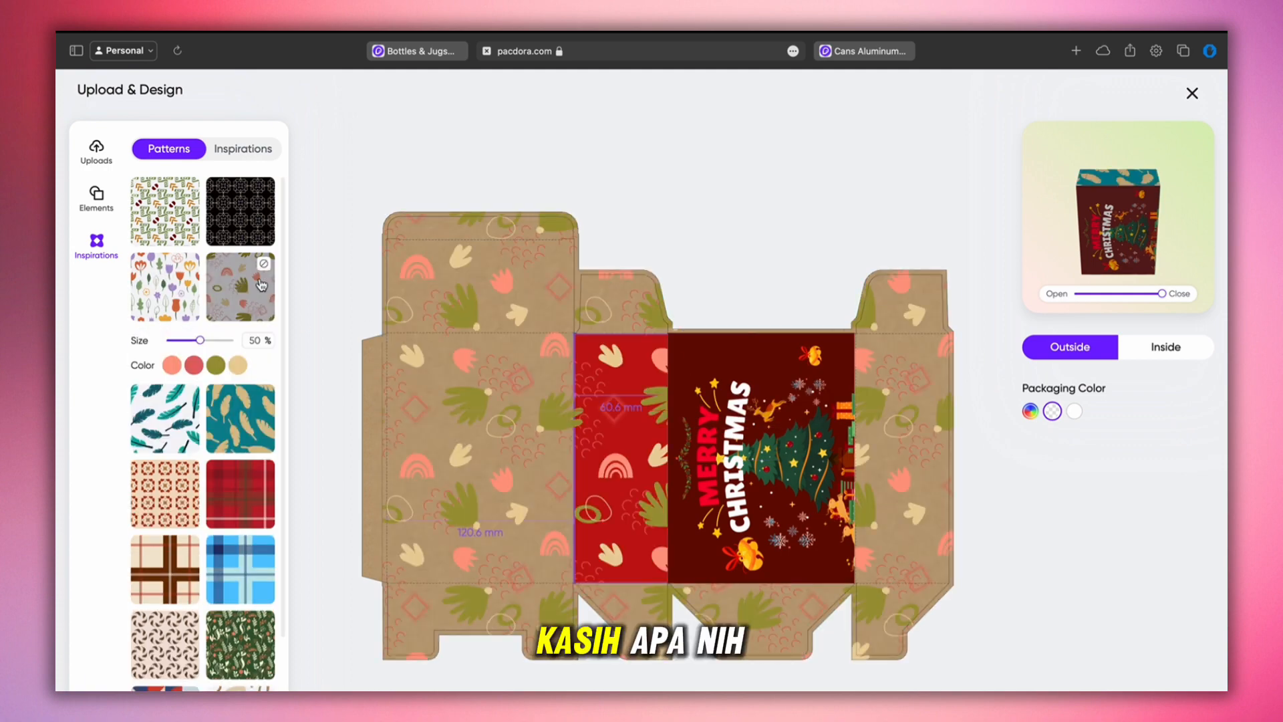
click(253, 556)
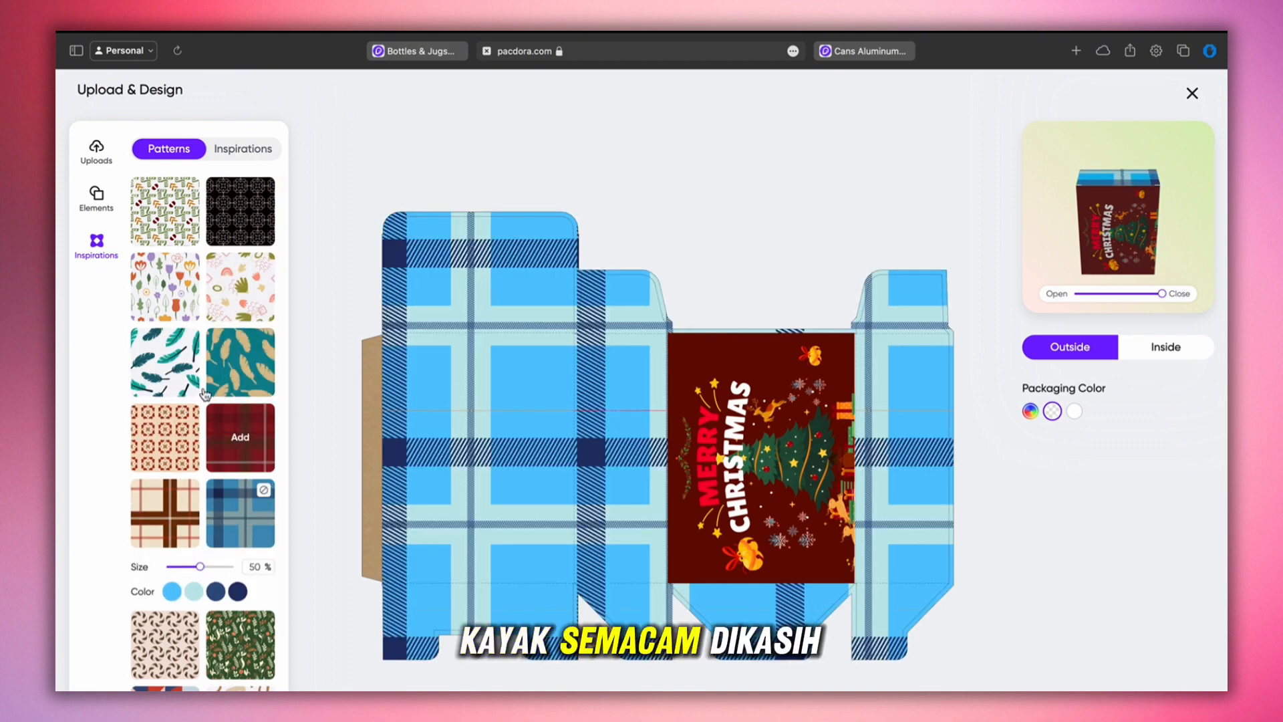
click(227, 453)
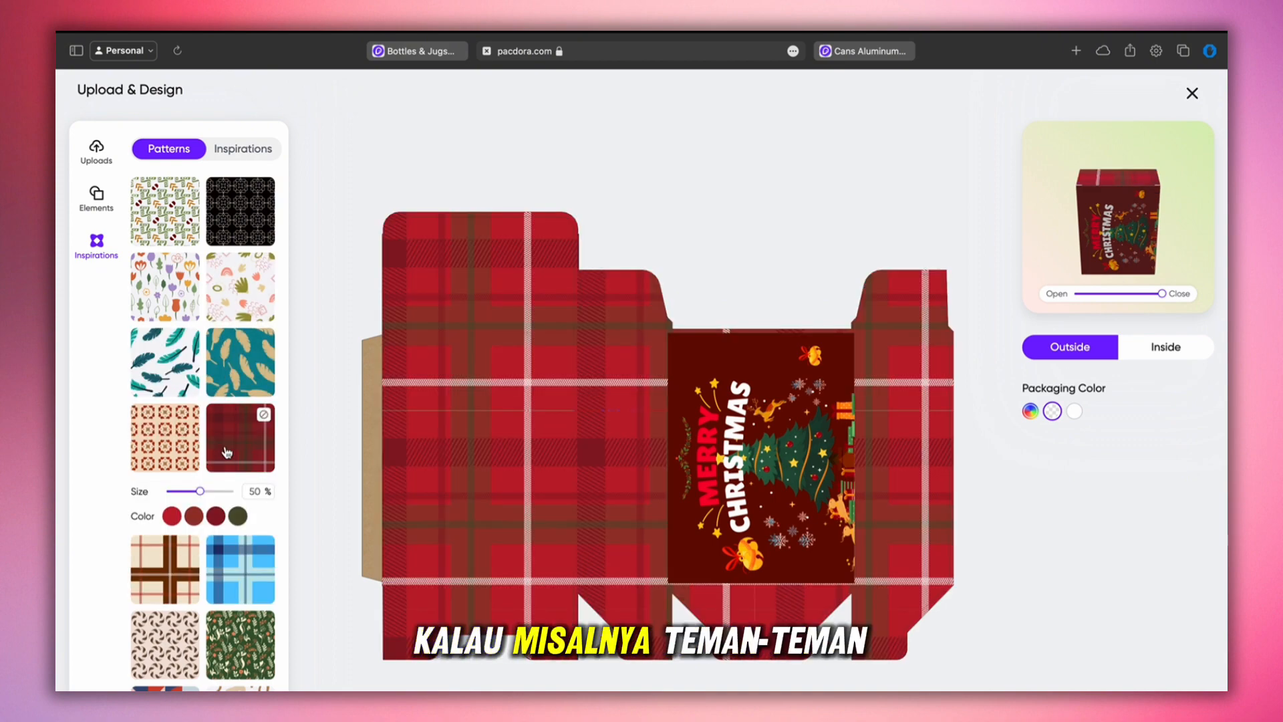
drag(1145, 211, 1144, 117)
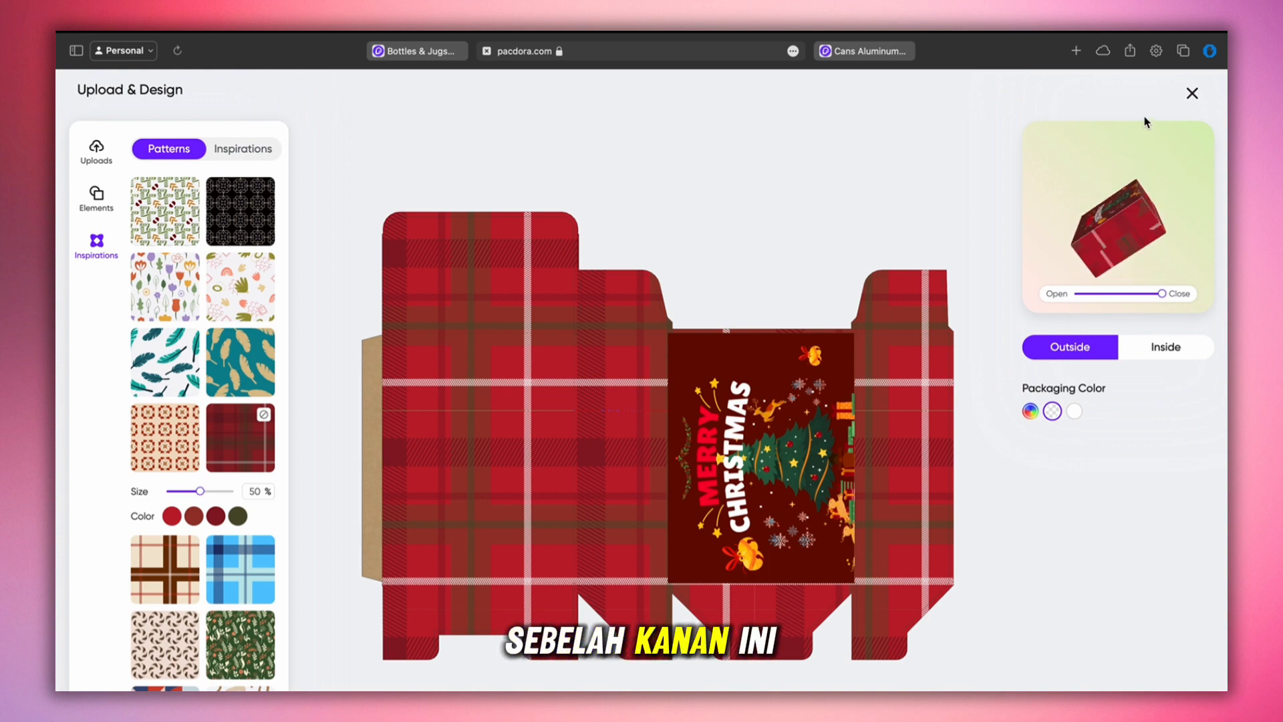
Try the multicolored geometric pattern on the outside of the dieline and restore the red plaid pattern
click(167, 656)
scroll(166, 656, down, 3)
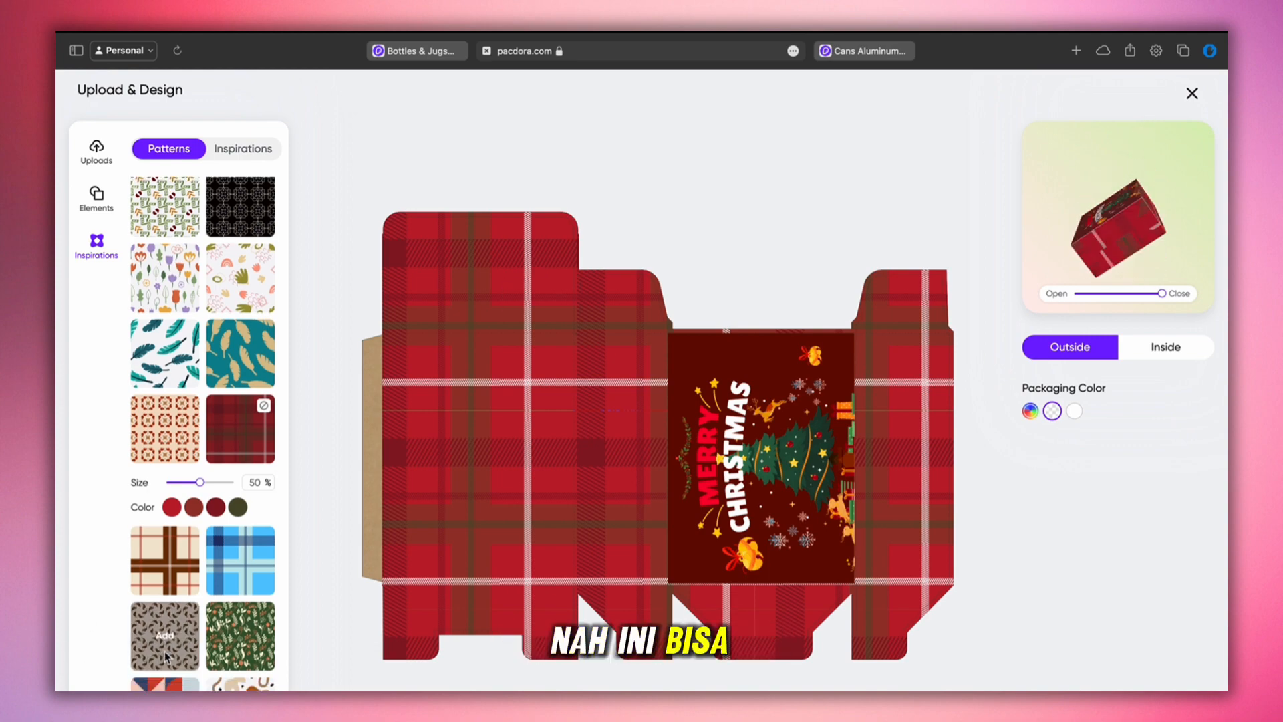
click(181, 599)
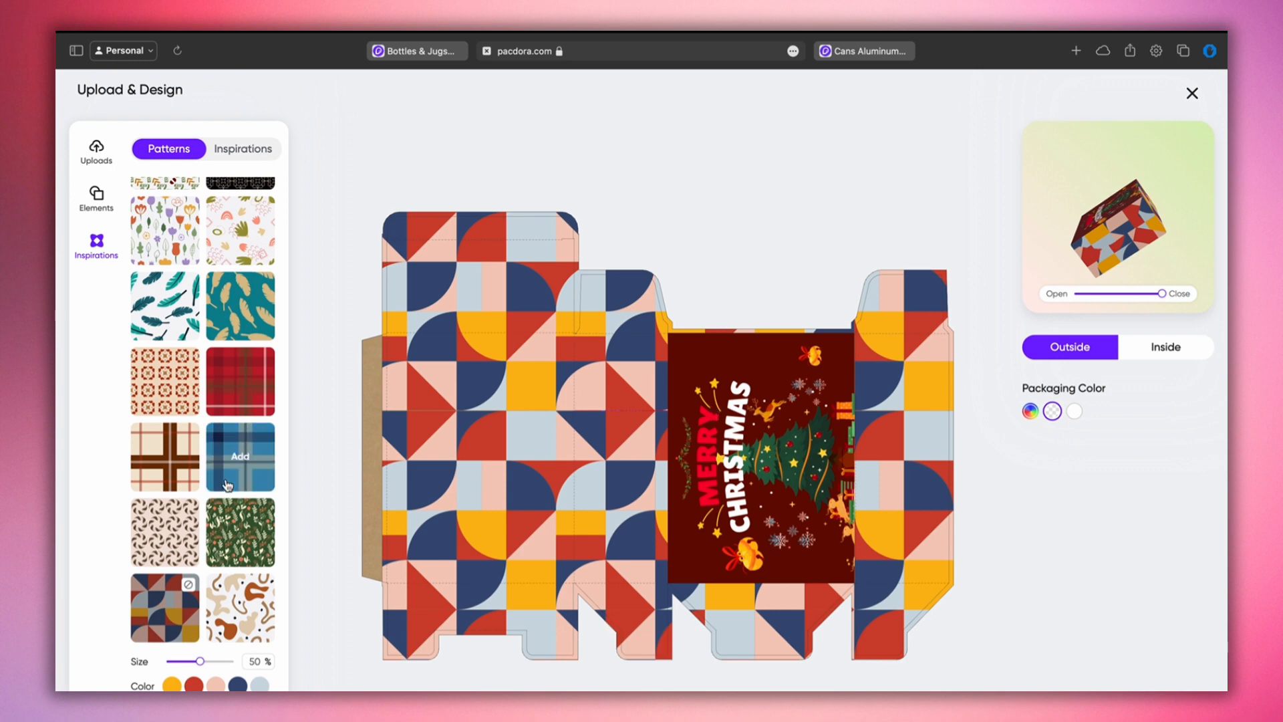
click(240, 381)
Recolor the plaid pattern by setting its third color to near-black #140002 and its first color to dark maroon
drag(1081, 268, 1034, 276)
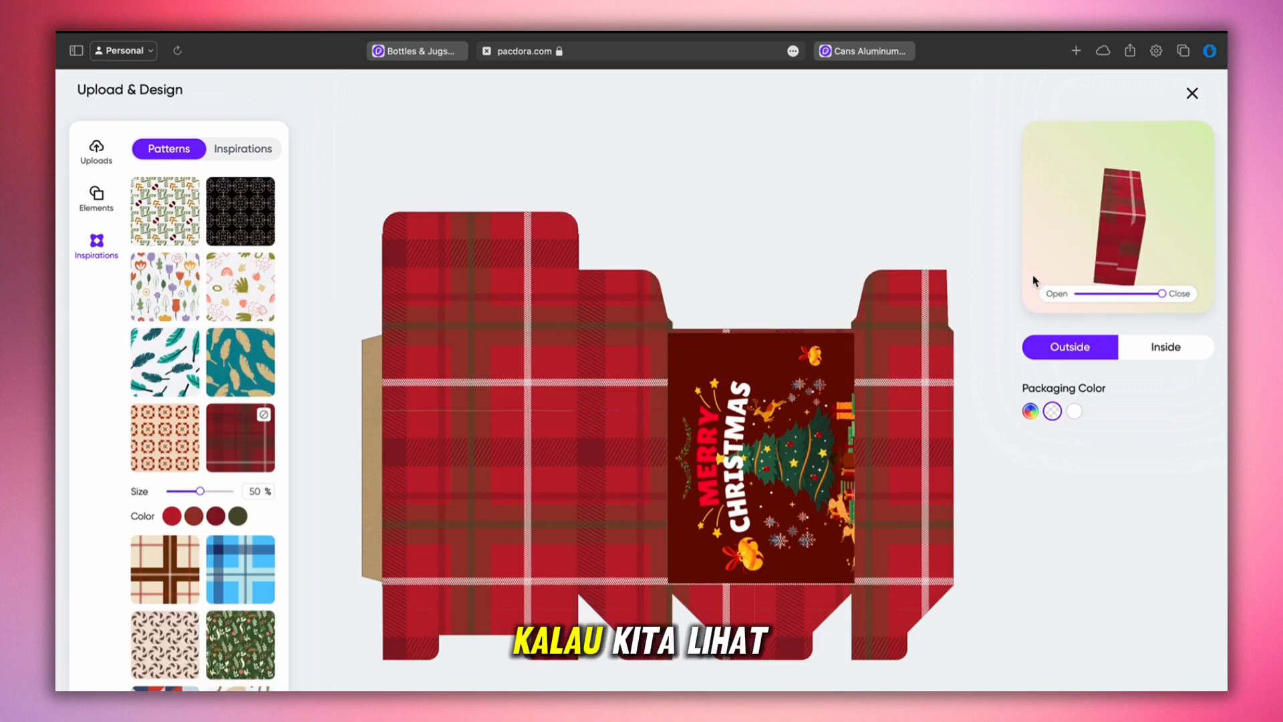
click(215, 516)
click(211, 610)
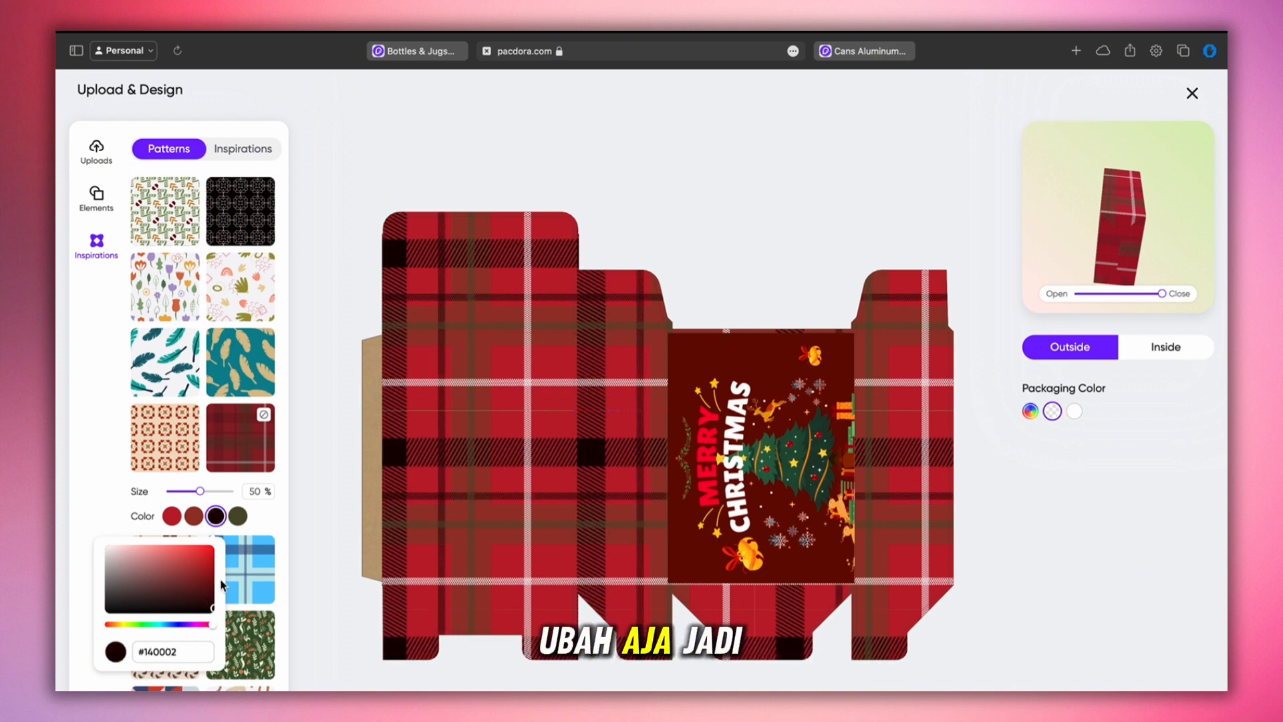
click(193, 516)
click(171, 516)
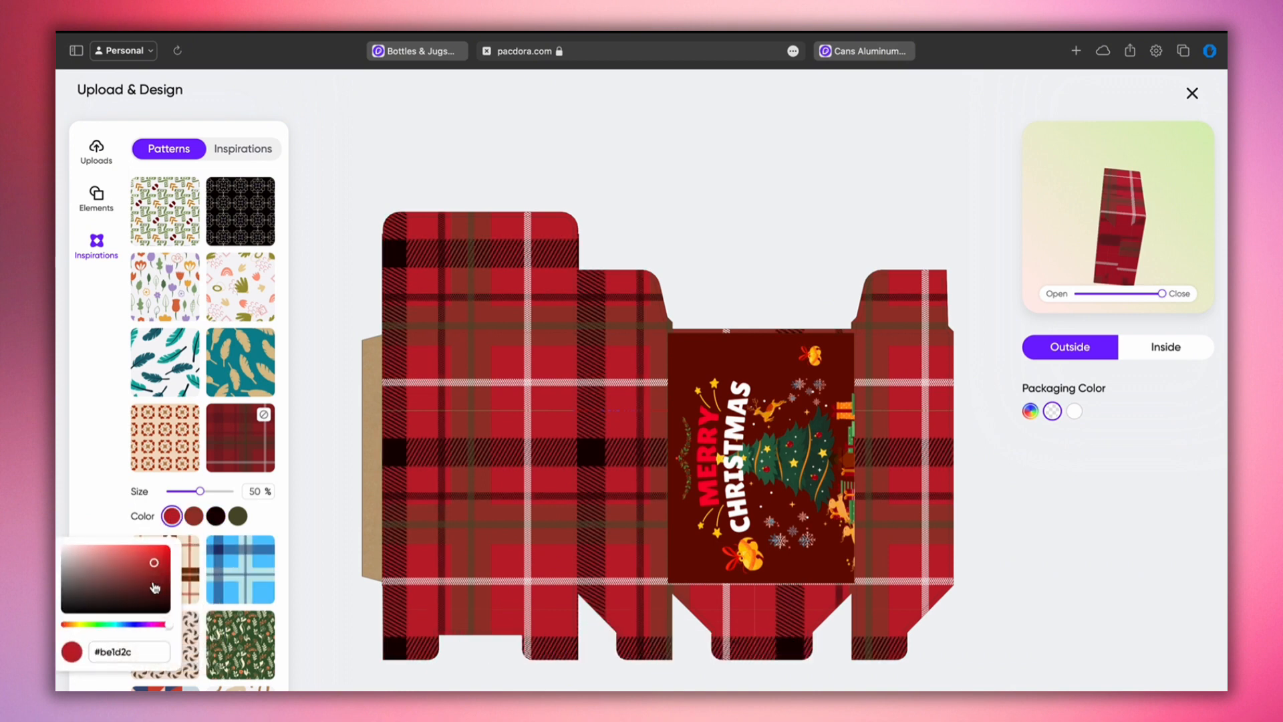
click(164, 590)
drag(1096, 234, 1018, 186)
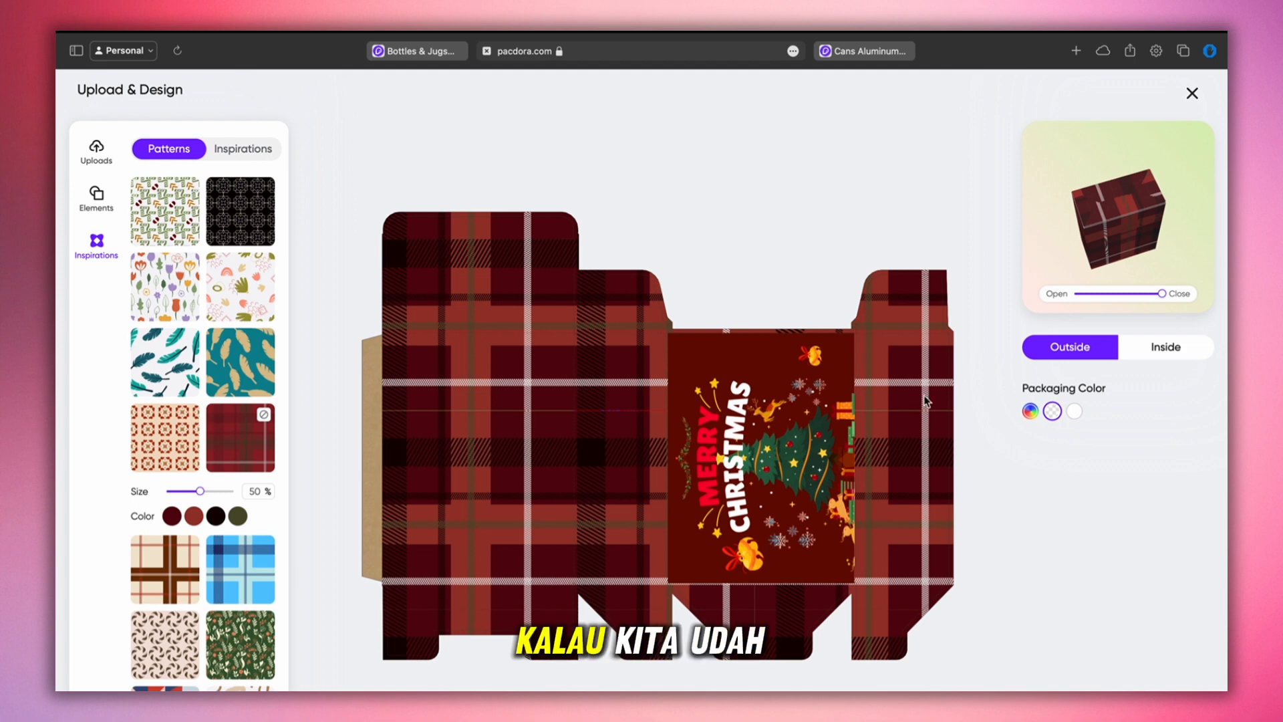
Set the packaging color to white and compare the inside and outside layouts of the dieline
click(1076, 413)
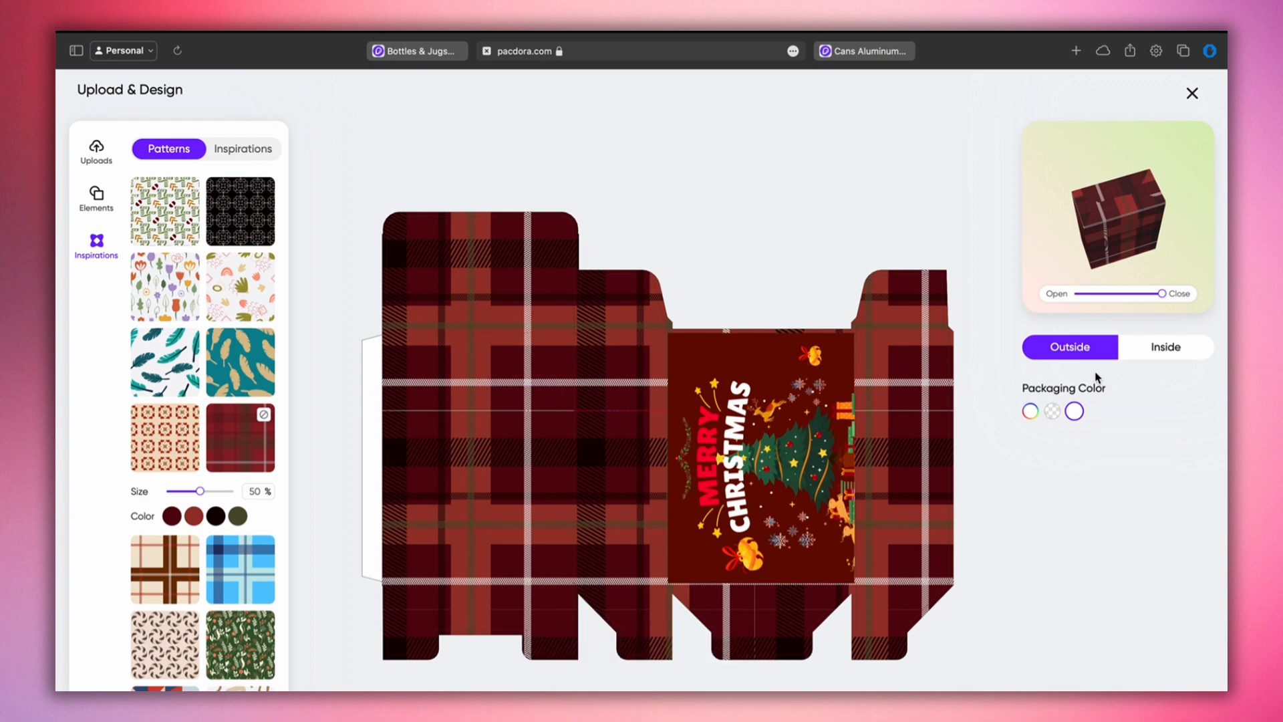
click(1127, 347)
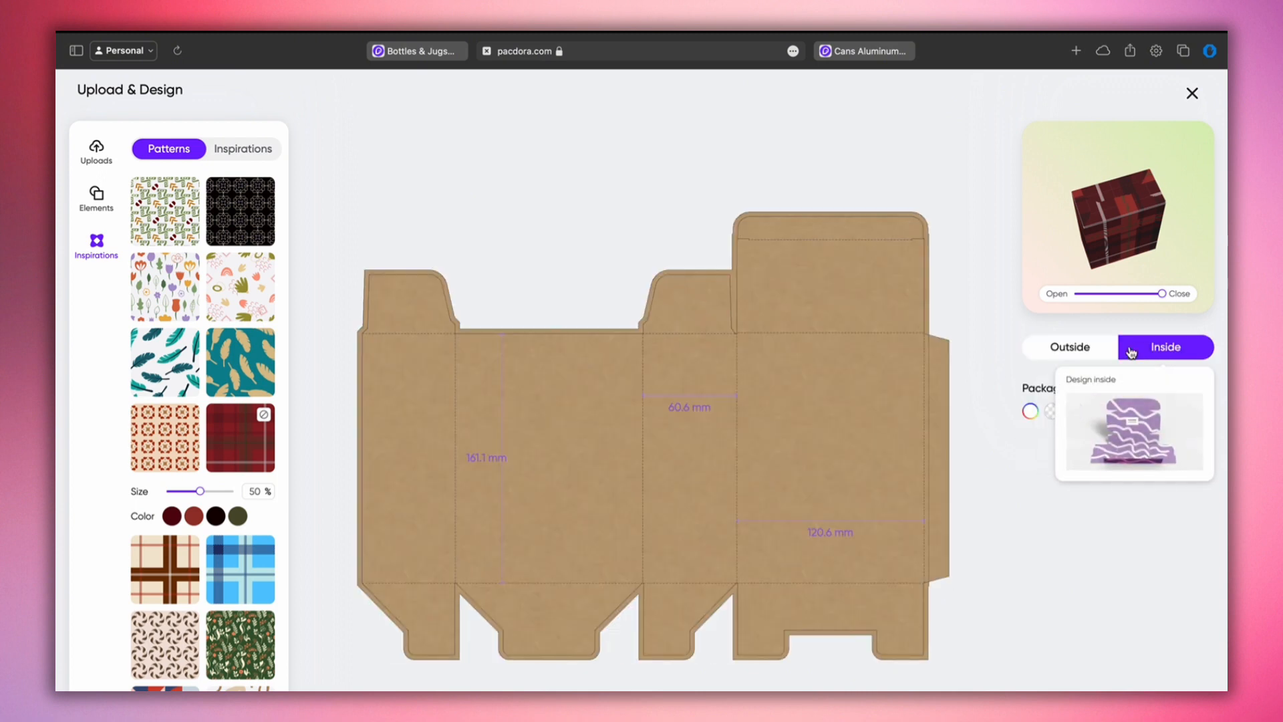
click(1103, 351)
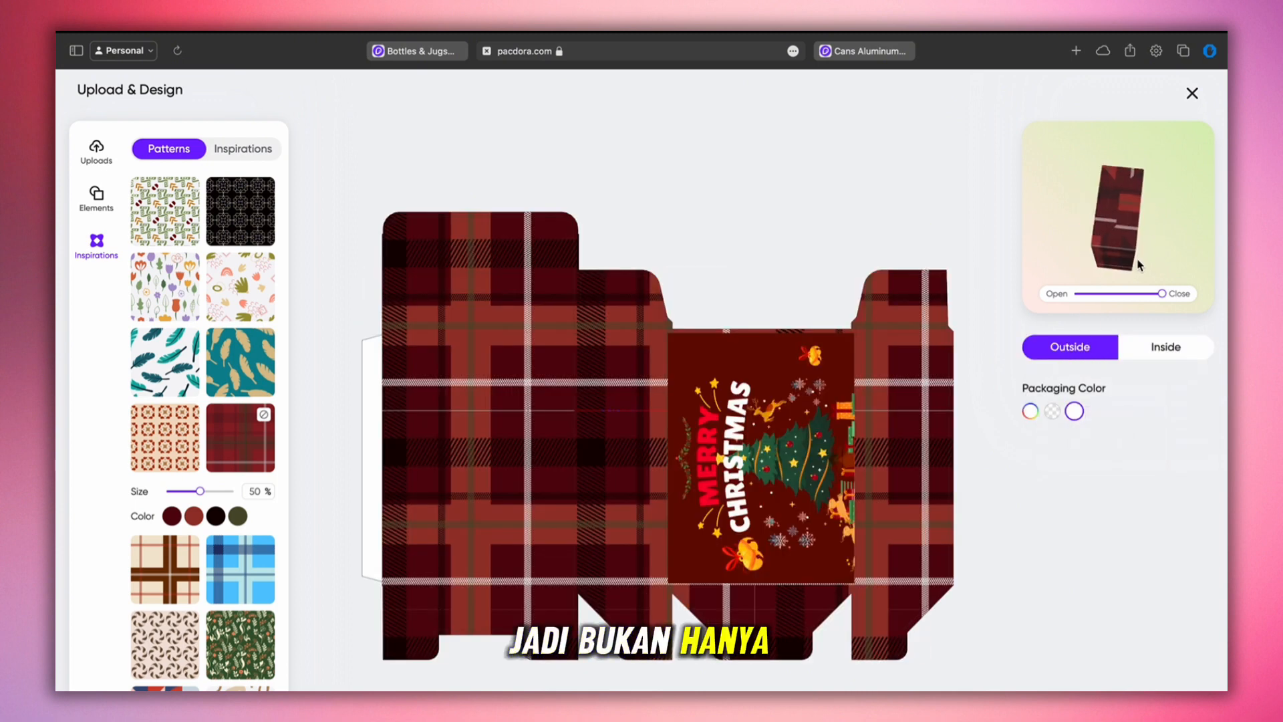
drag(1104, 236, 1132, 227)
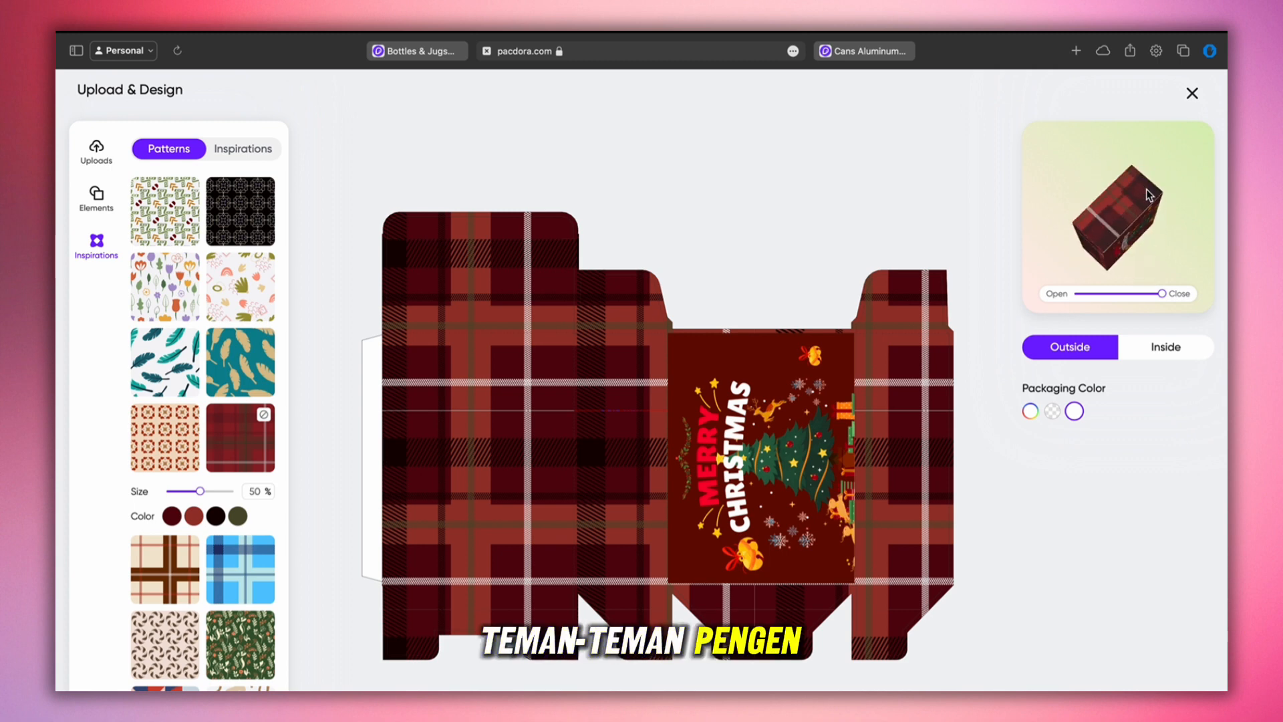
click(1176, 359)
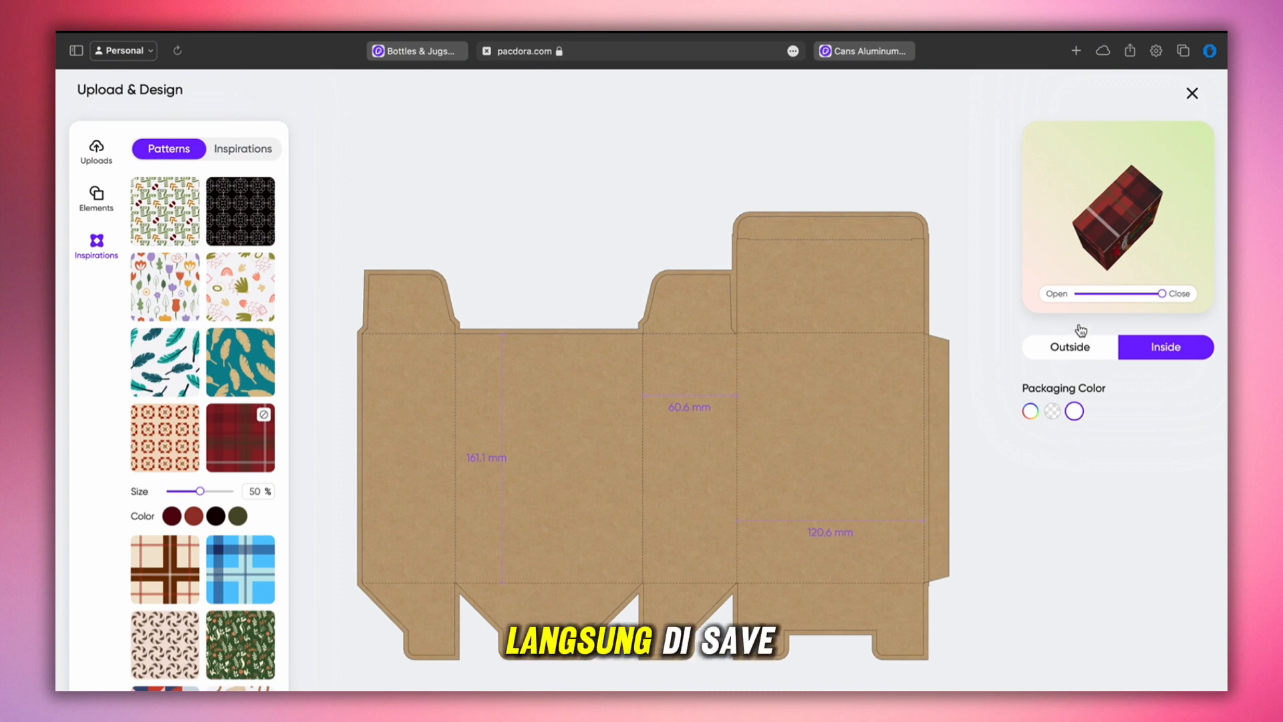
click(1077, 347)
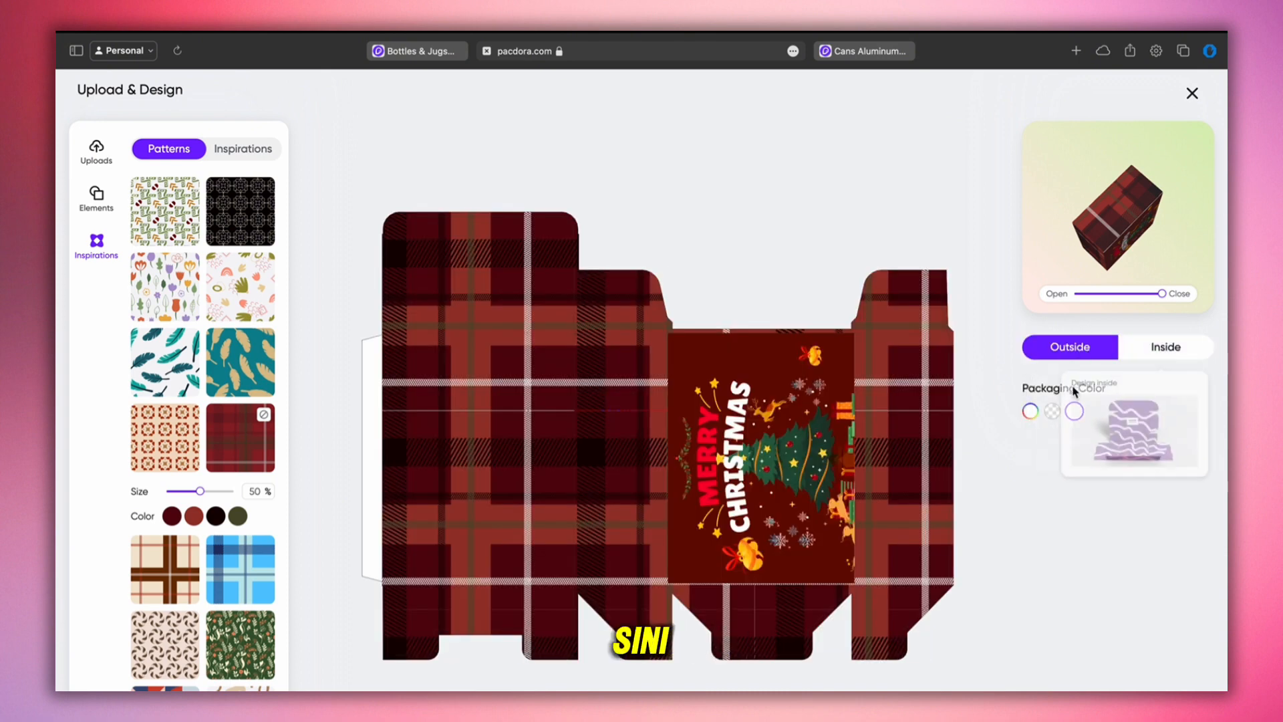
click(827, 379)
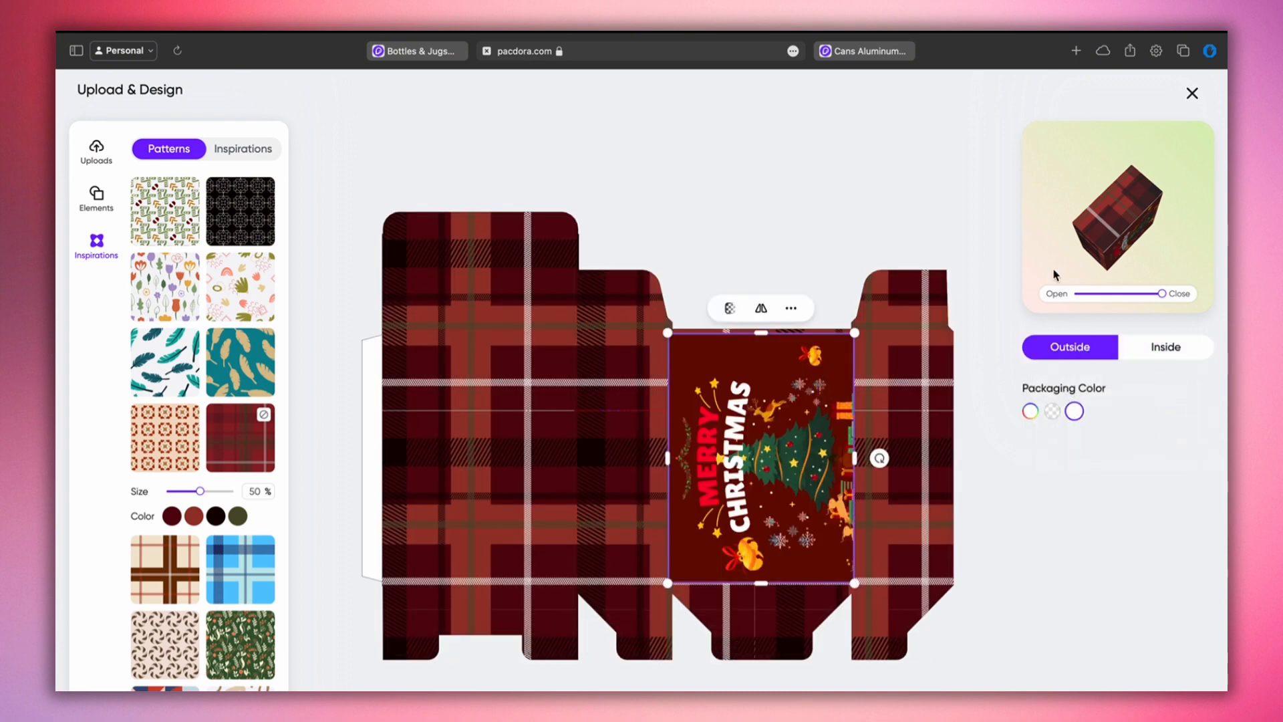
drag(1117, 225, 1123, 273)
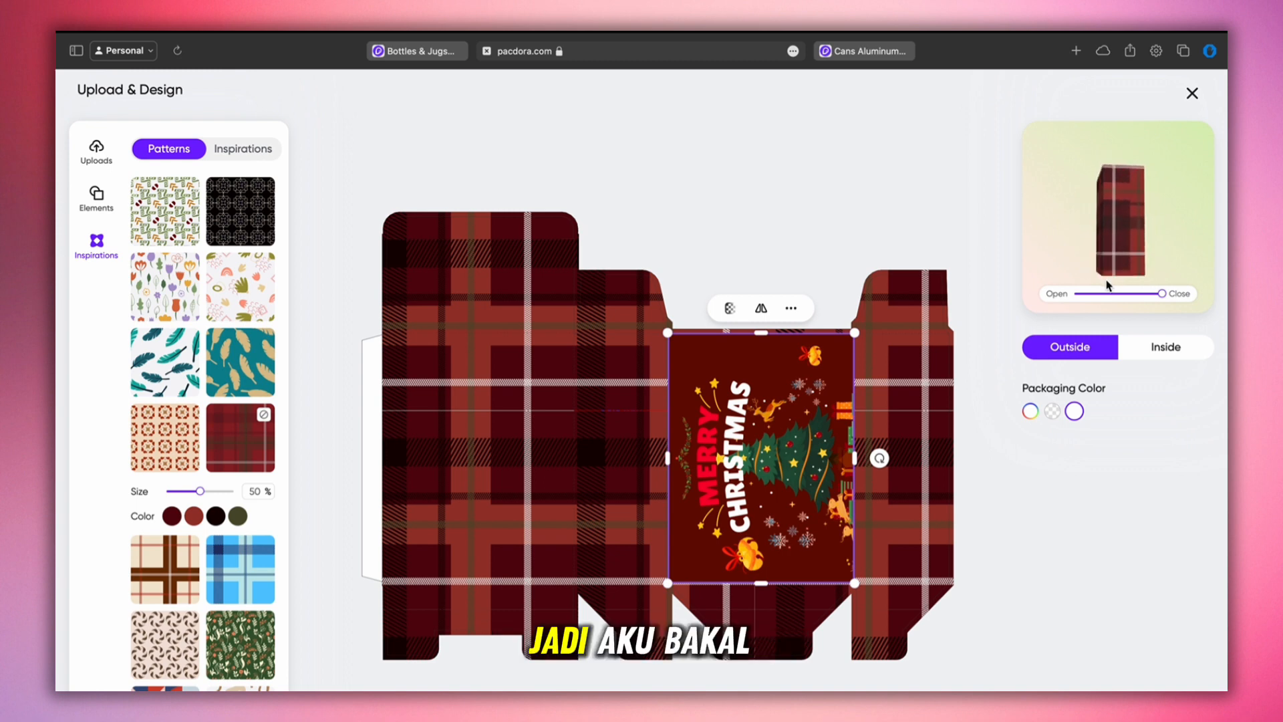
mouse_move(1070, 360)
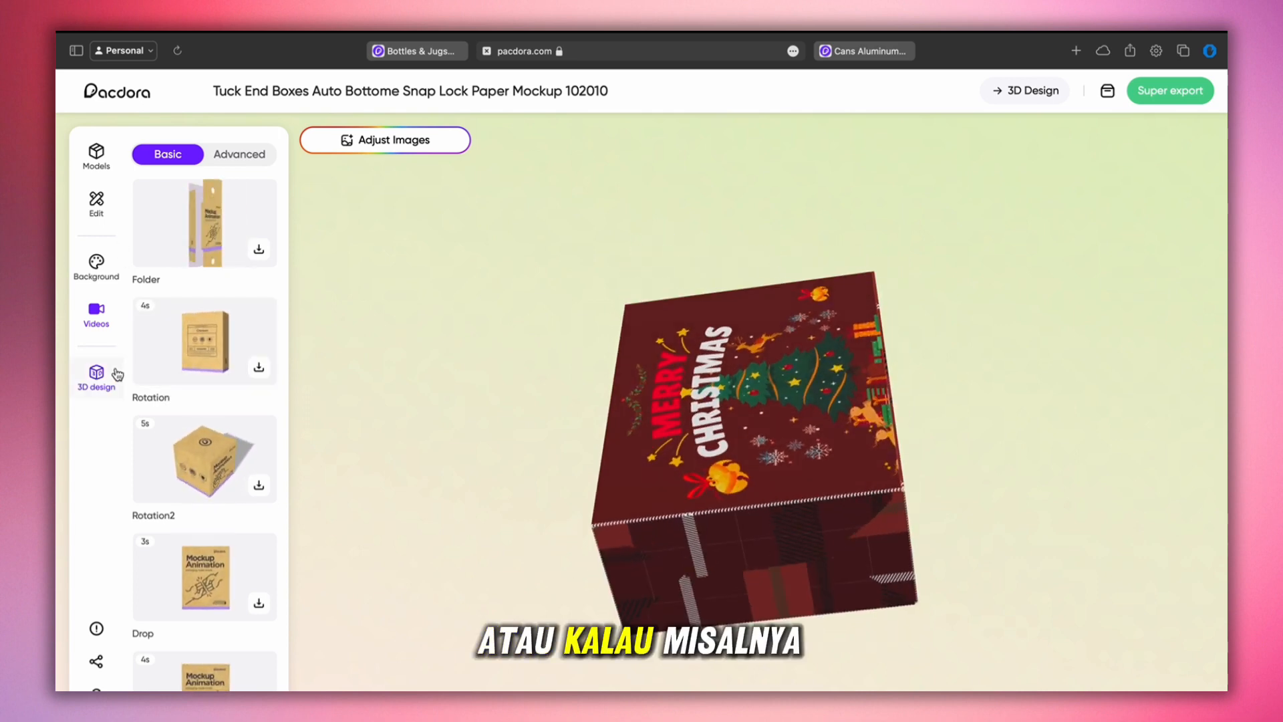
Open the box in the 3D design tool and apply the three-box podium scene after trying the two-box and box-grid scenes
click(92, 378)
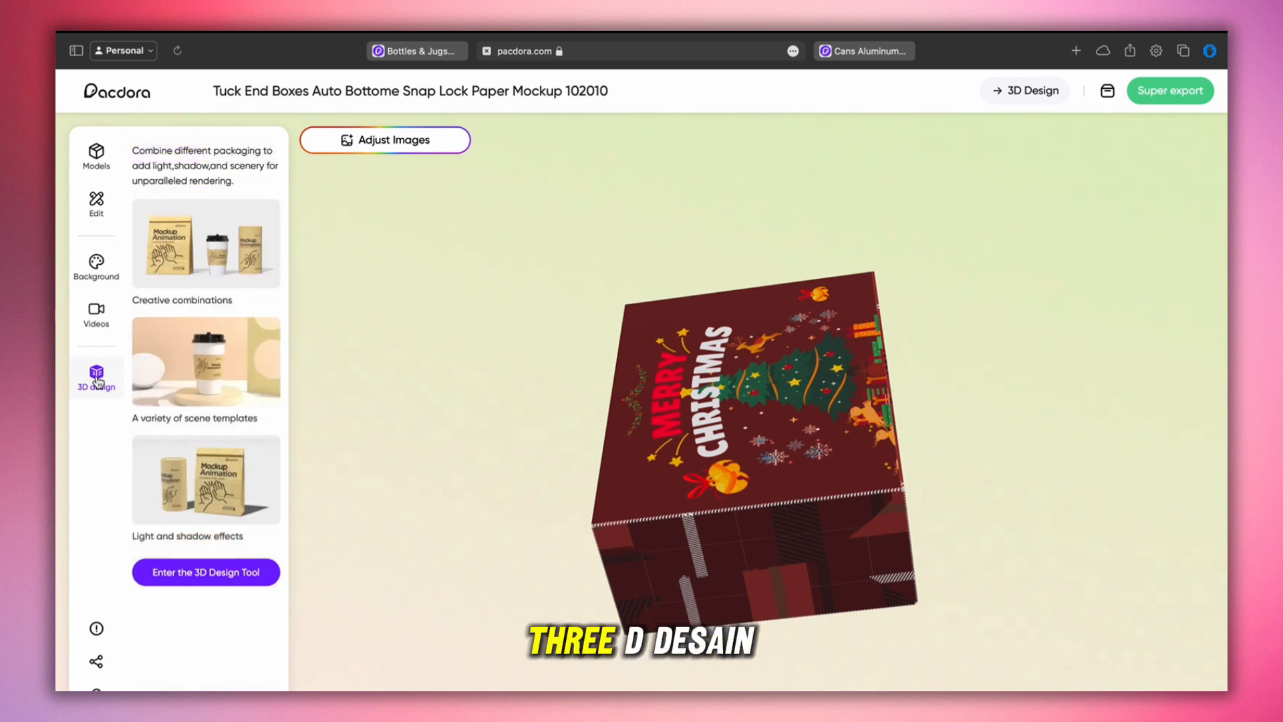
click(188, 286)
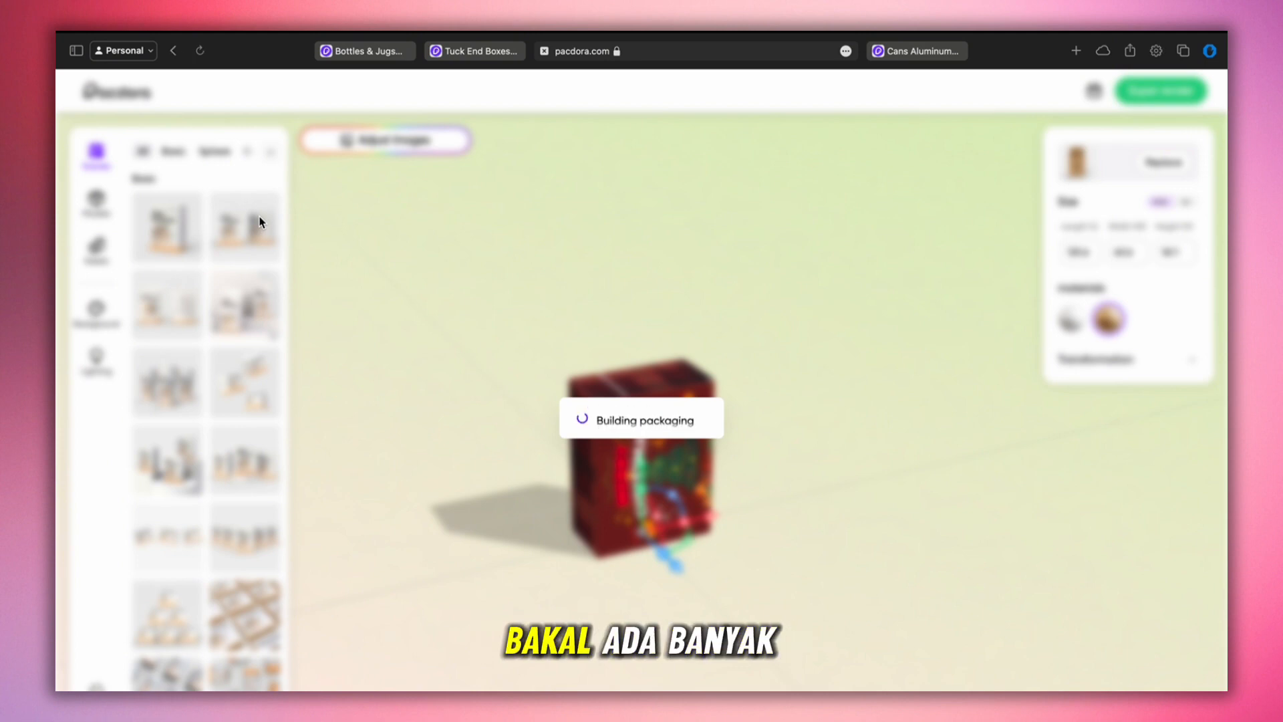
click(221, 220)
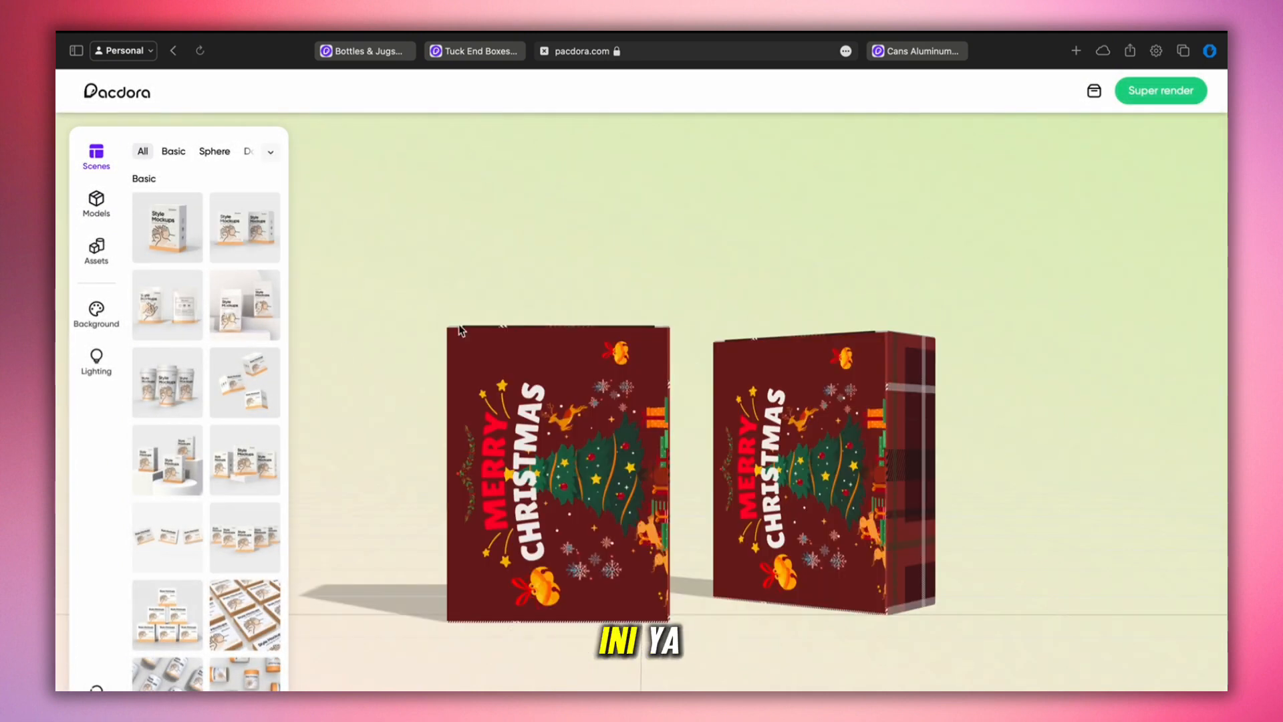
drag(733, 413, 716, 455)
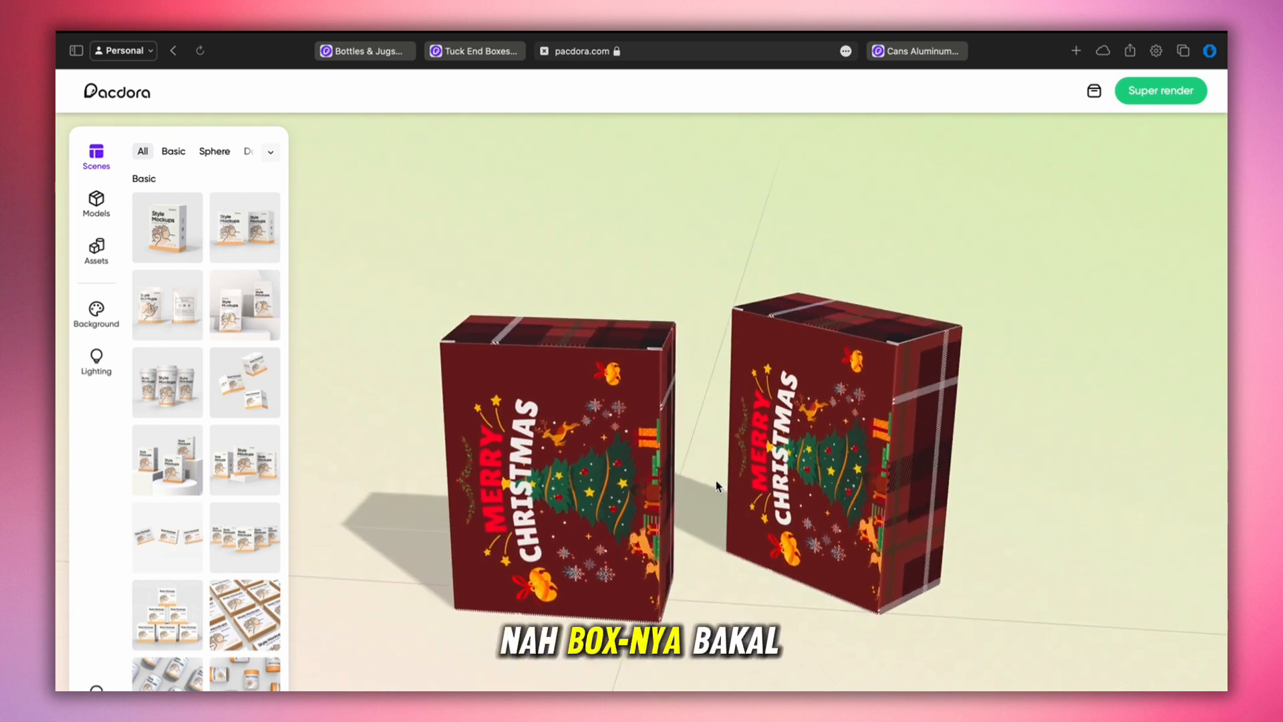
click(245, 588)
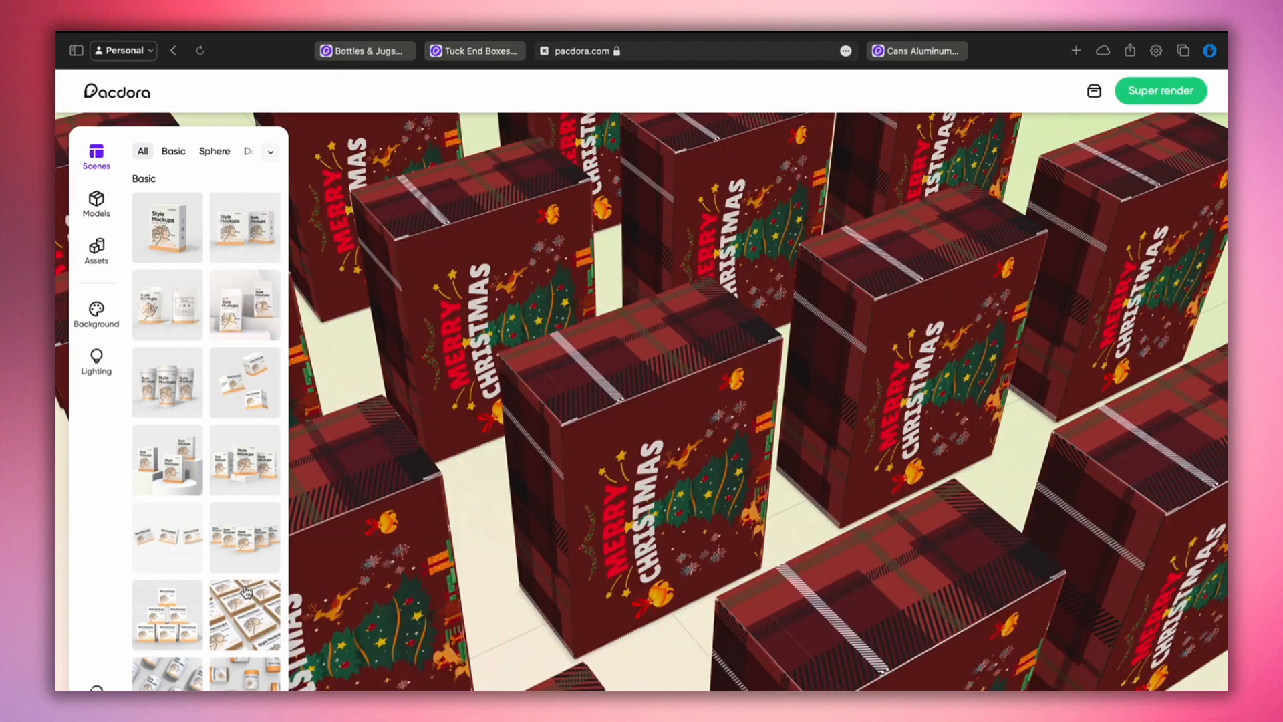
drag(591, 510, 598, 414)
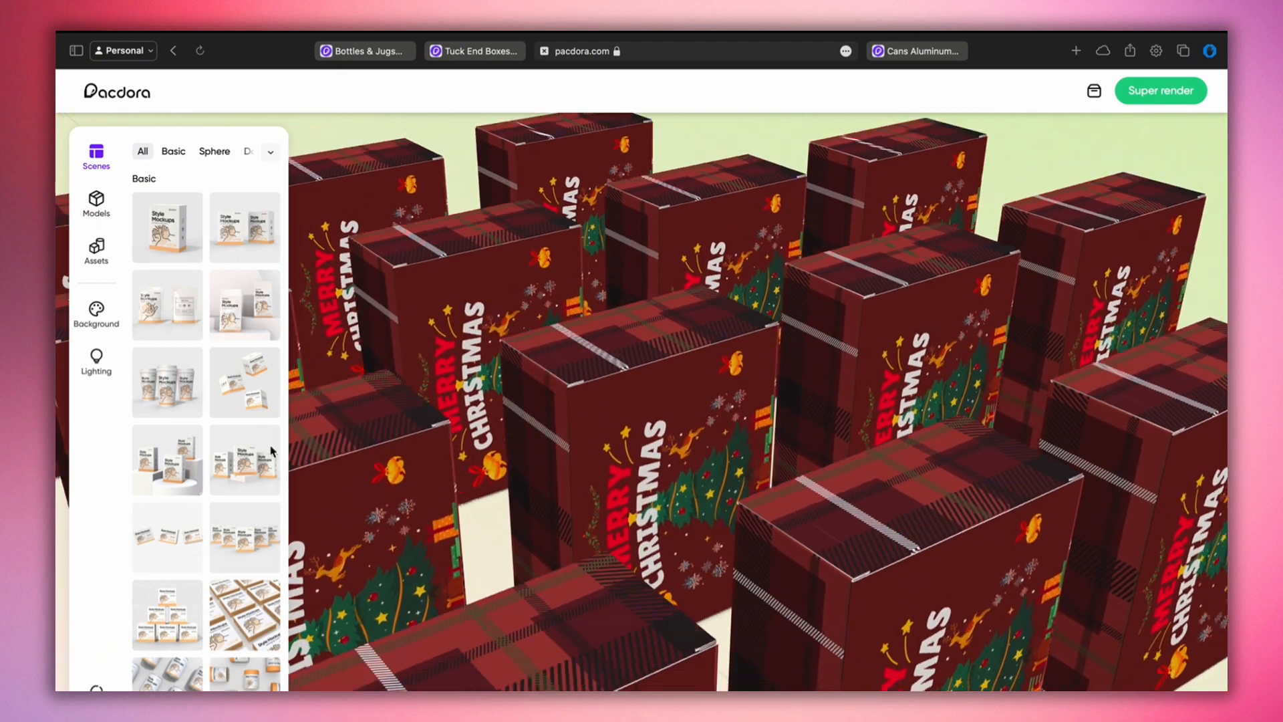
click(186, 470)
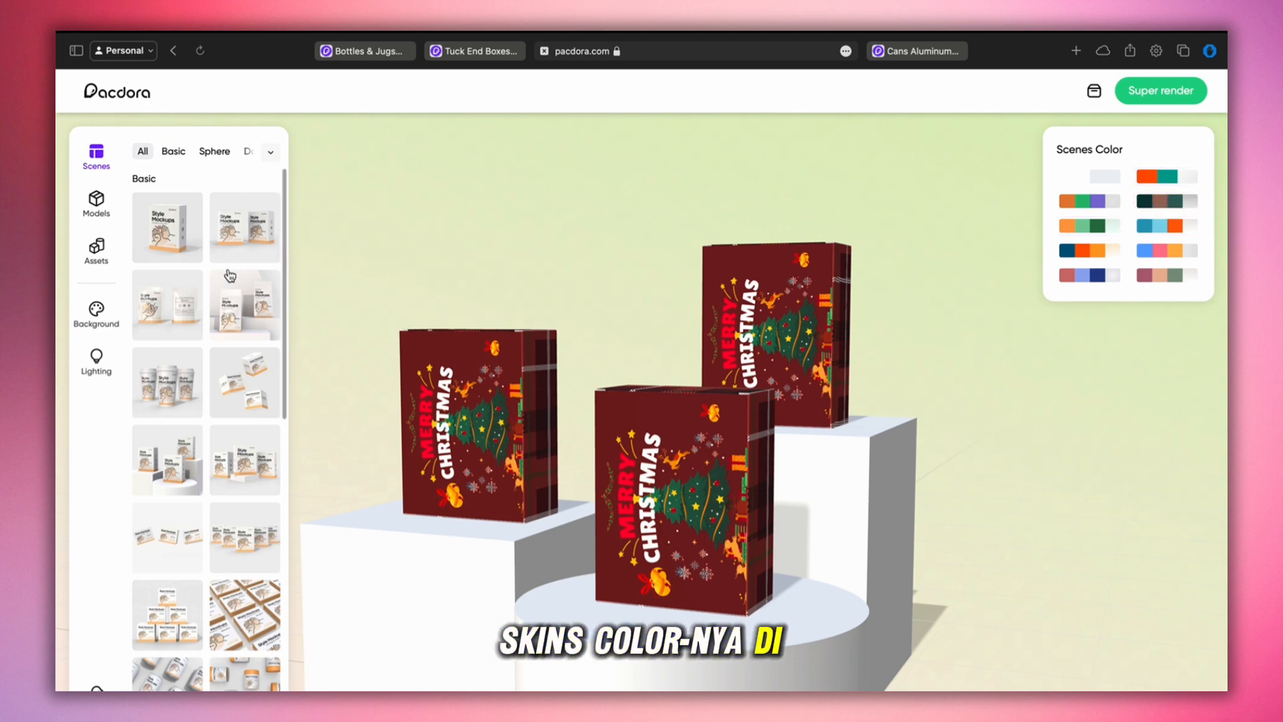
Set the scene lighting to Skyfire sunset after trying presets such as Silky moonlight and Evening sun
click(96, 199)
click(242, 153)
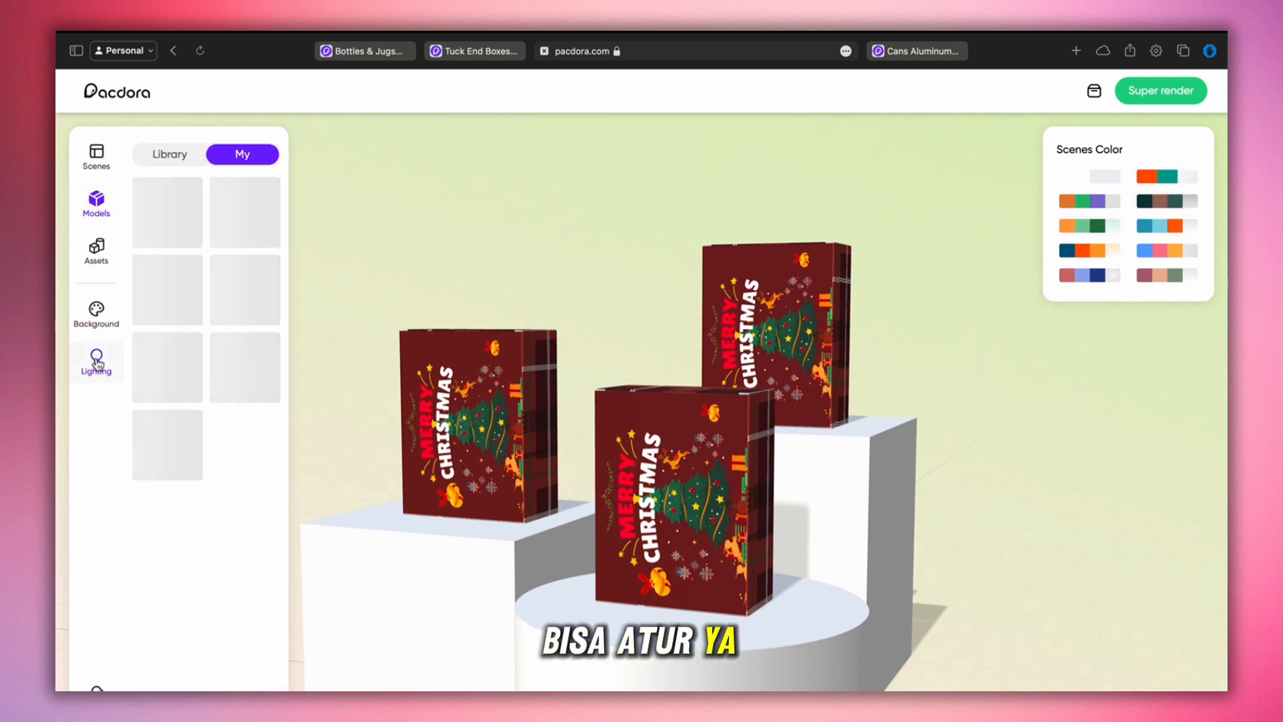
click(97, 362)
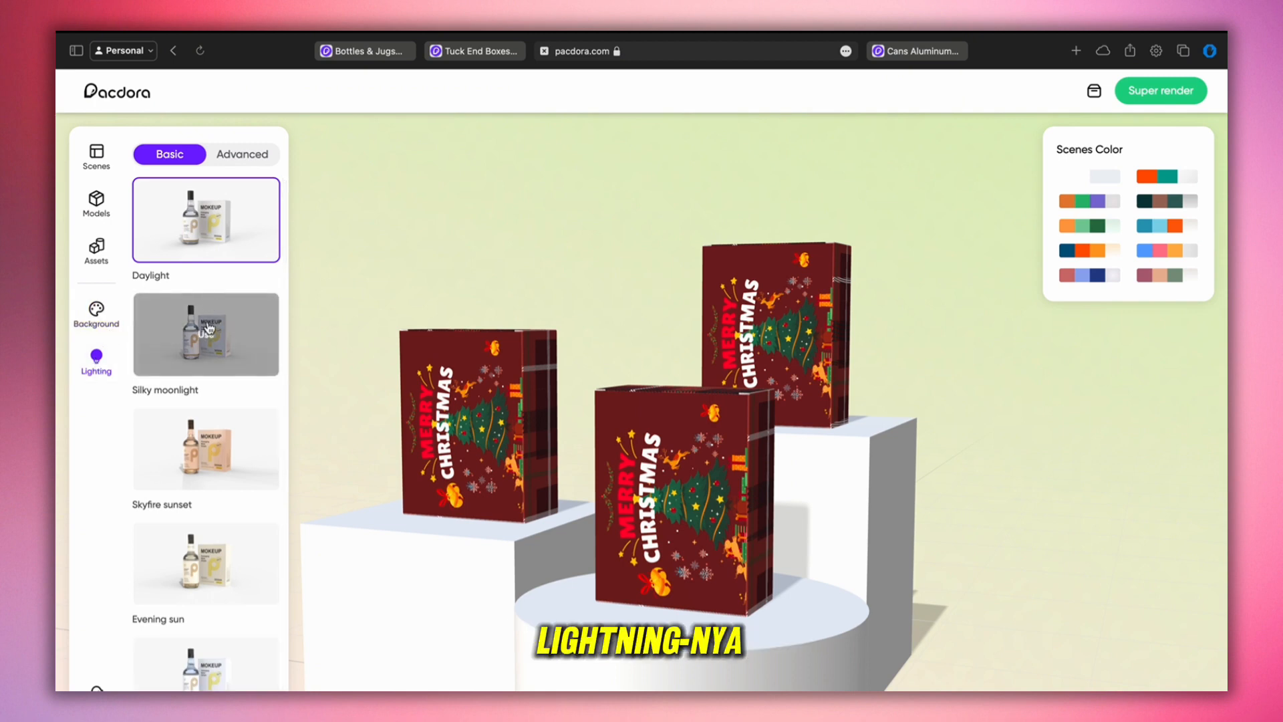
click(206, 335)
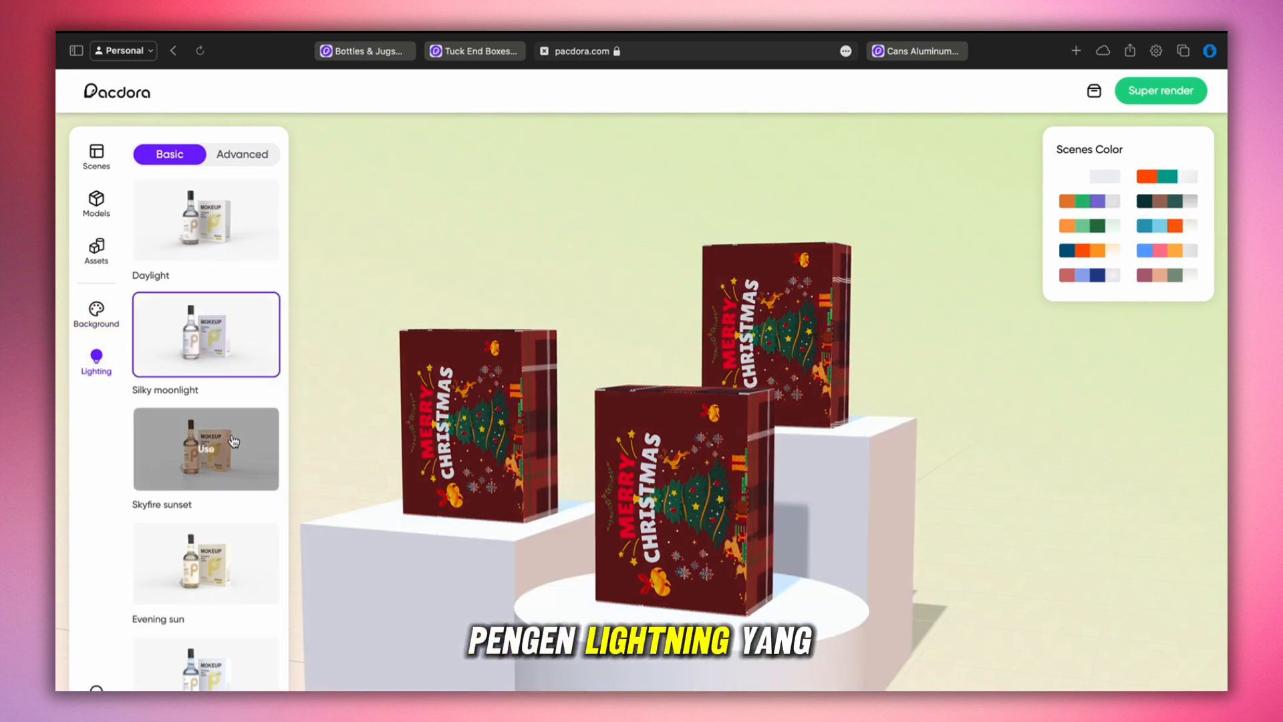
click(232, 440)
click(207, 562)
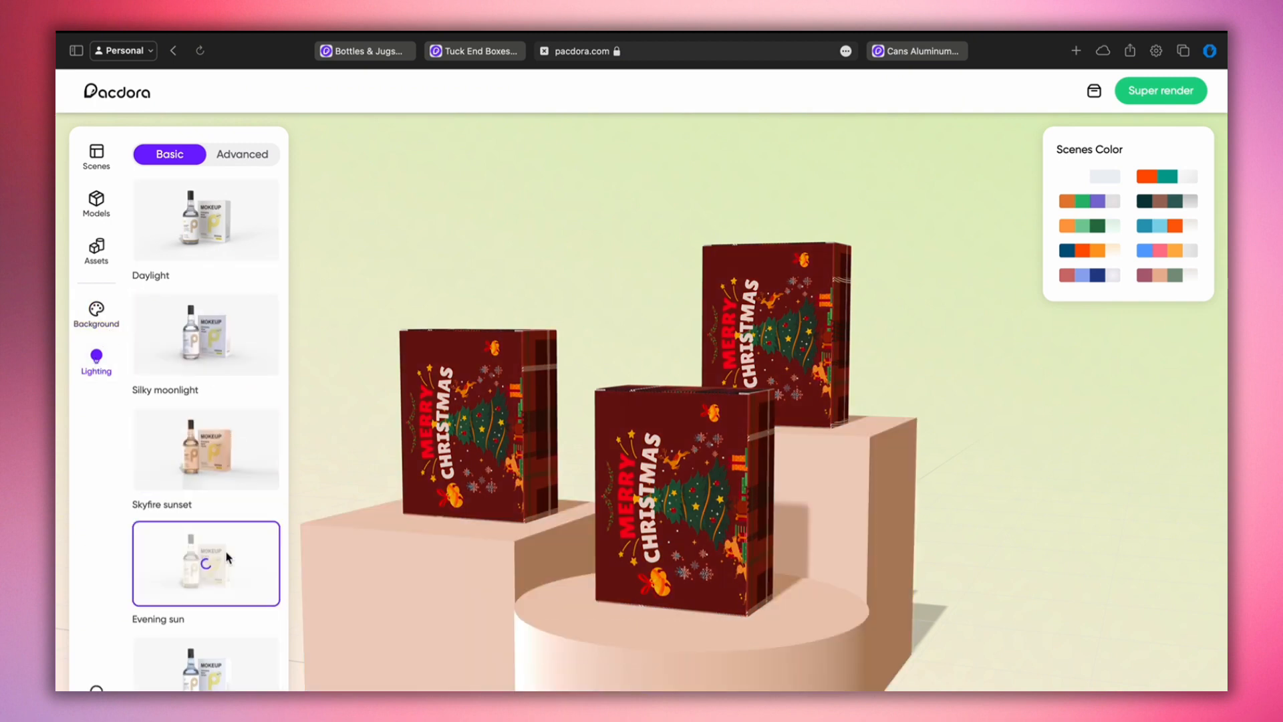
click(224, 664)
click(238, 473)
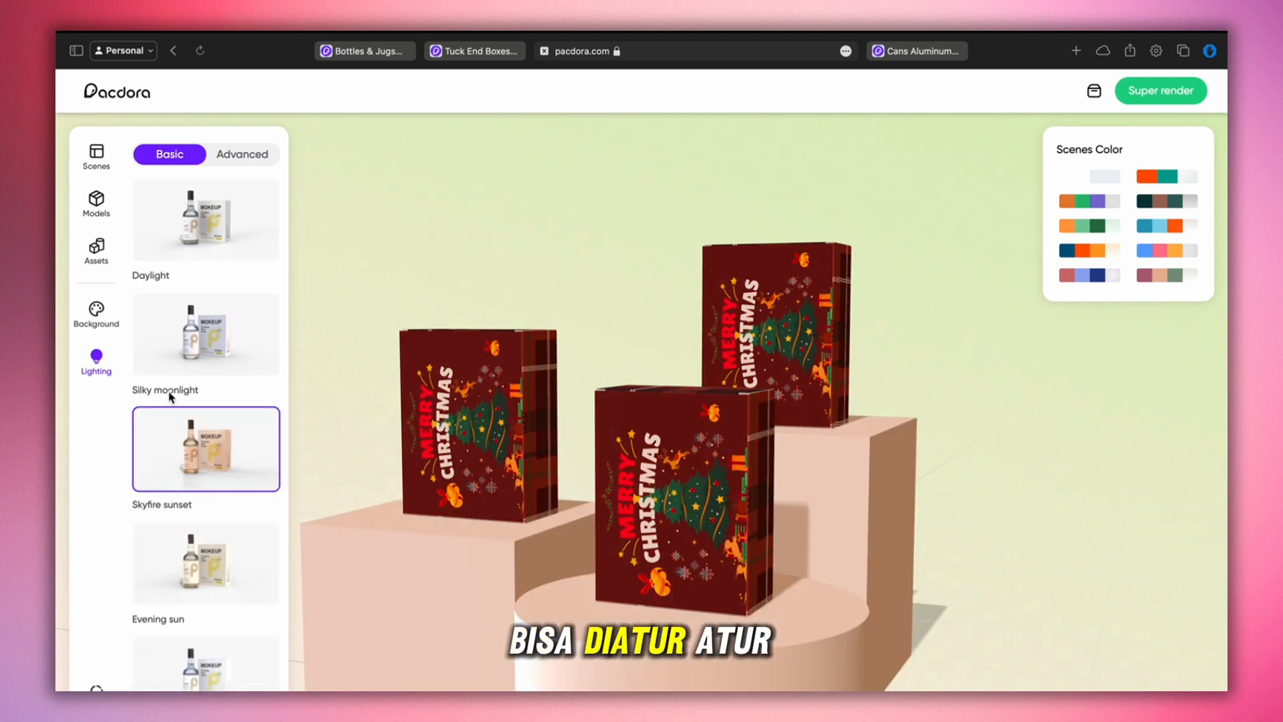
Apply the linear coral-red gradient background (#FDA085 to #FF5858, angle 315) after trying blue and pink gradients
click(111, 311)
click(206, 322)
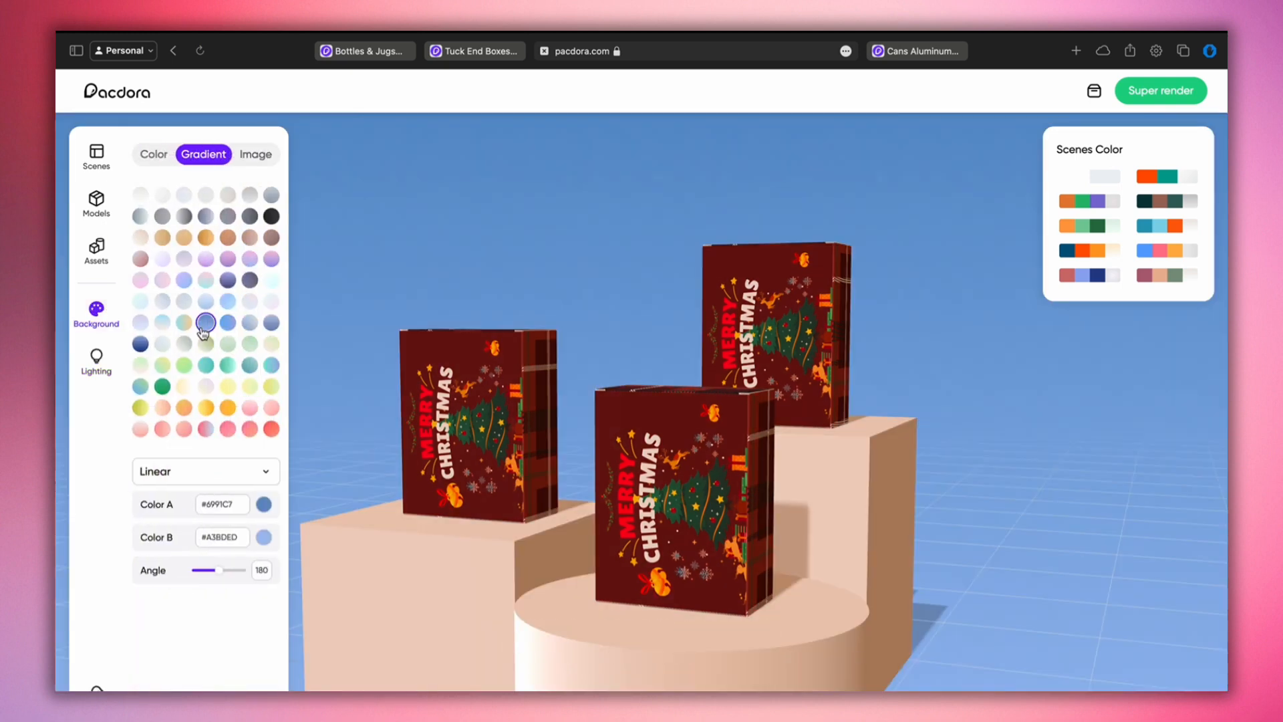
click(162, 322)
click(229, 428)
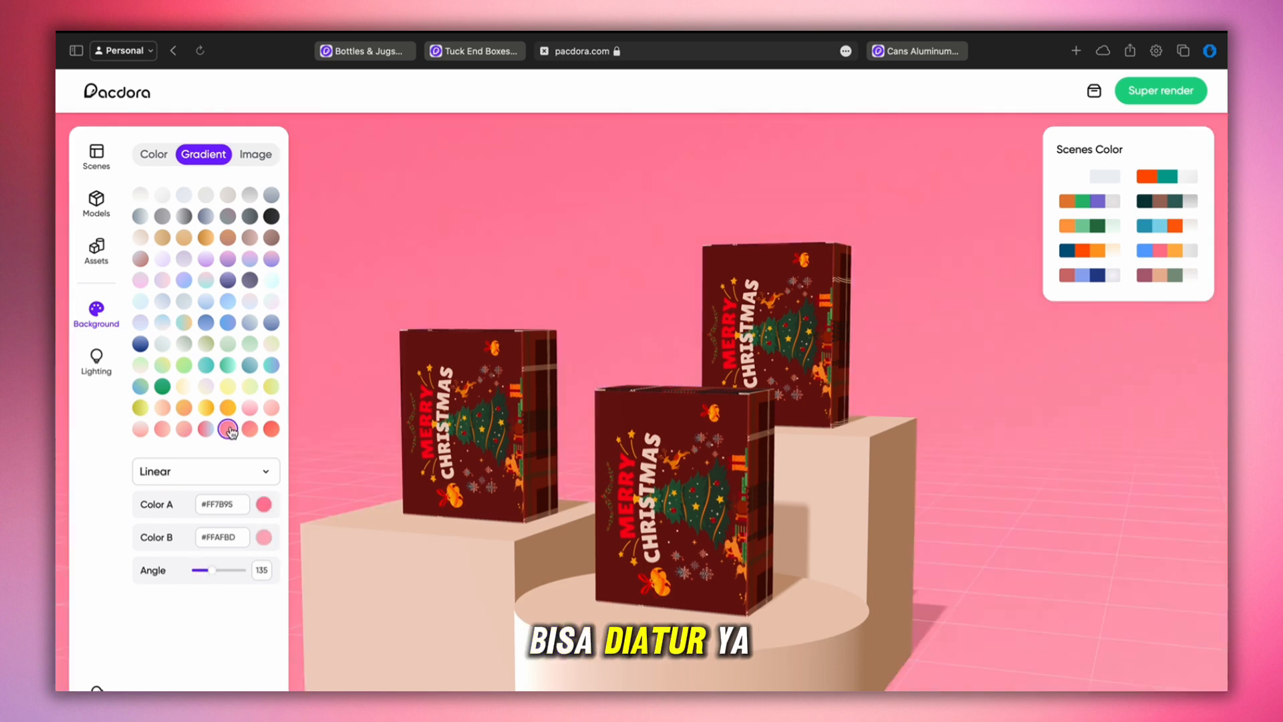
click(271, 428)
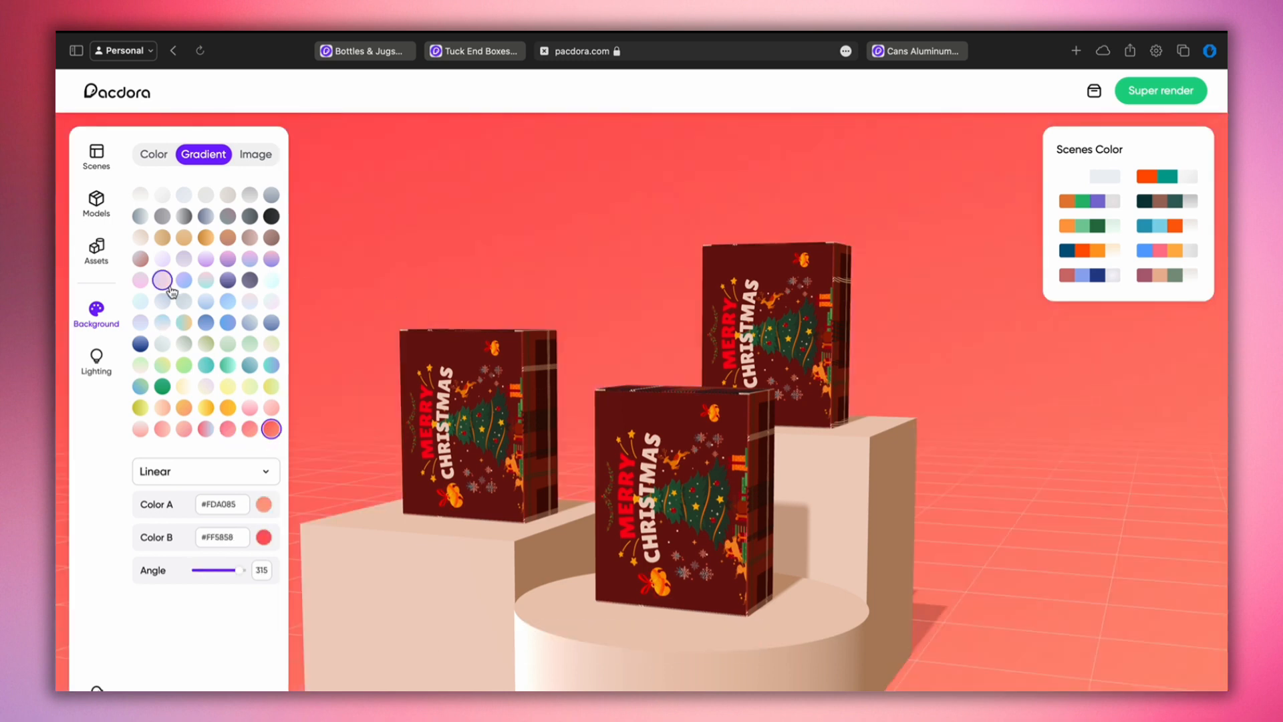
Try adding a sphere from the shape assets to the podium scene, and delete it
click(94, 251)
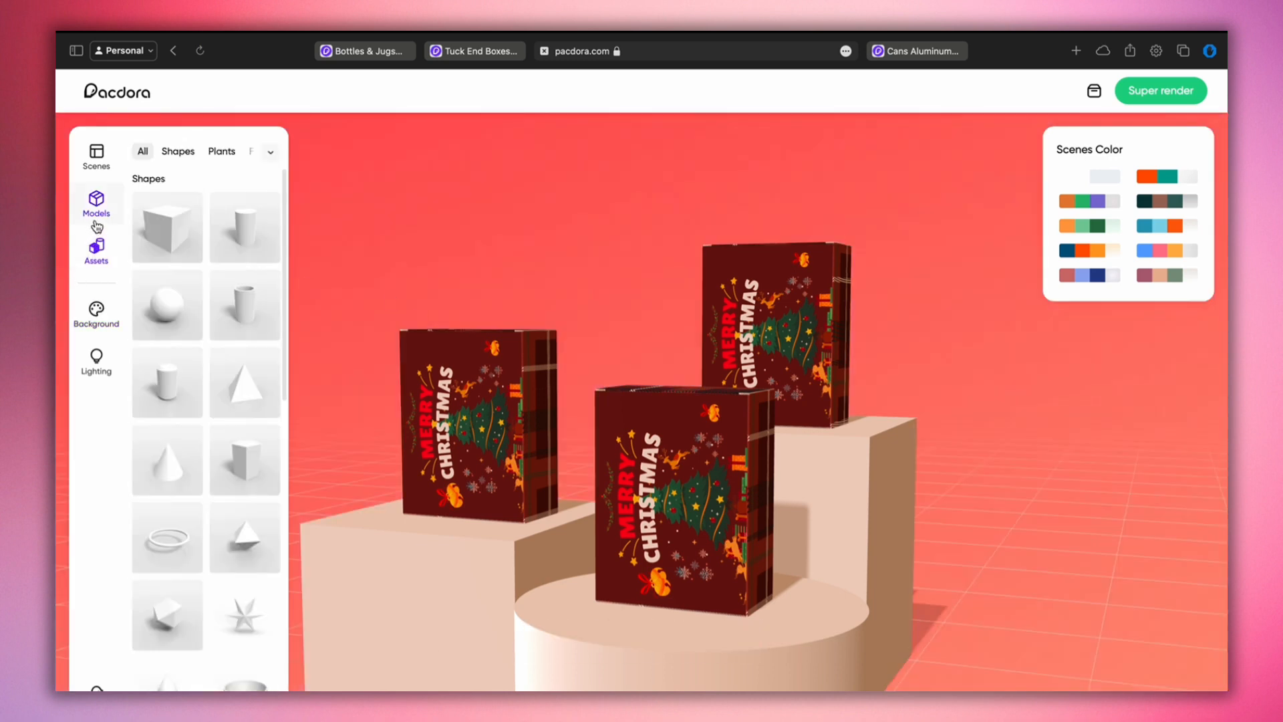
click(97, 222)
click(96, 248)
mouse_move(193, 312)
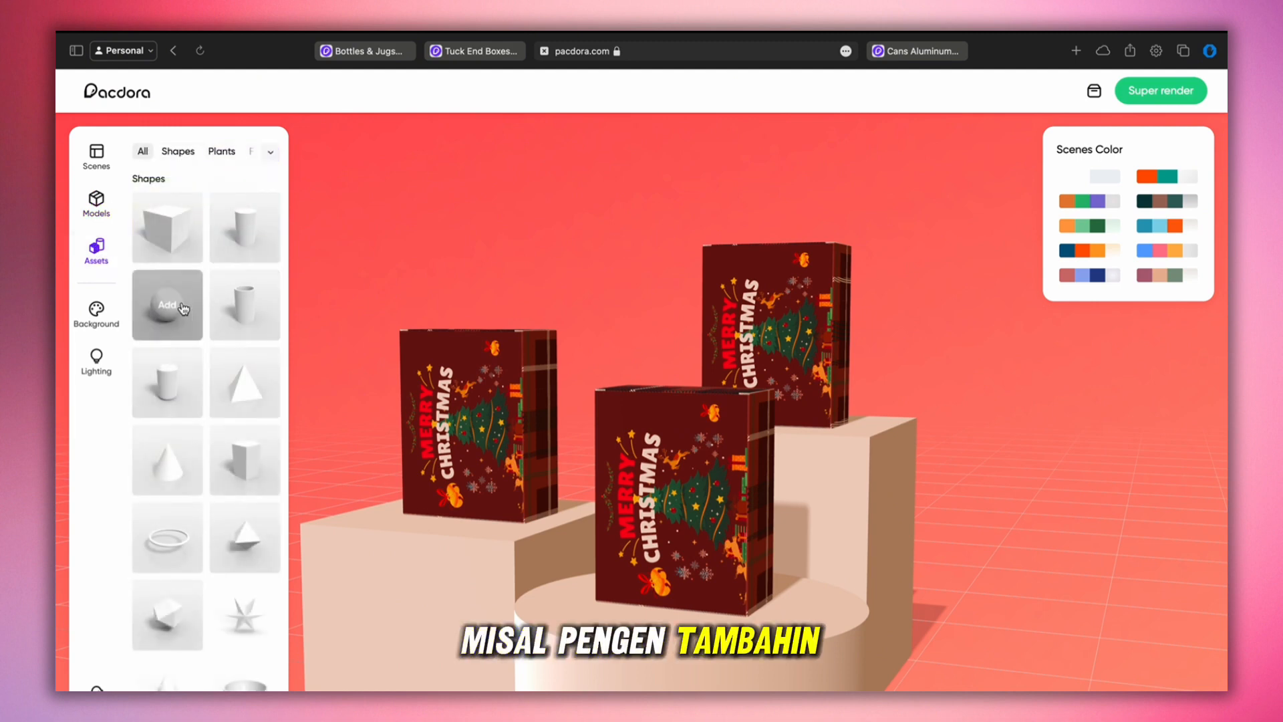
click(168, 306)
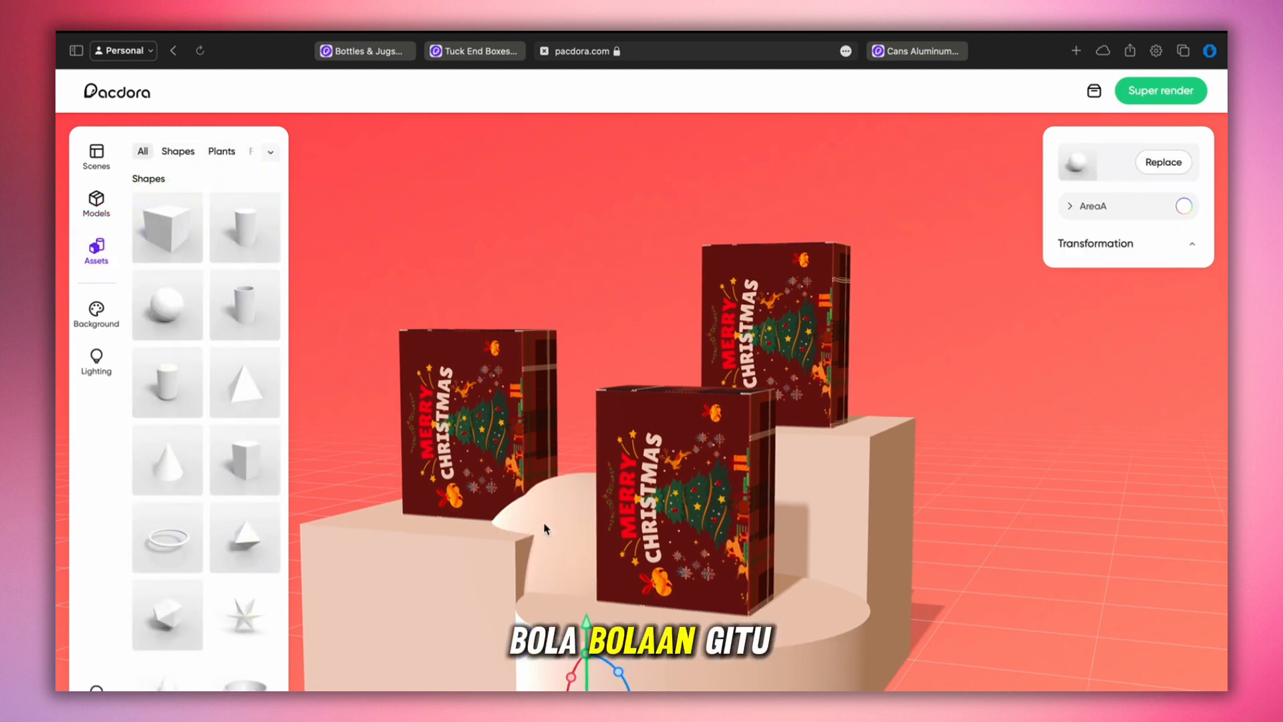
drag(572, 524, 588, 531)
drag(596, 683, 702, 658)
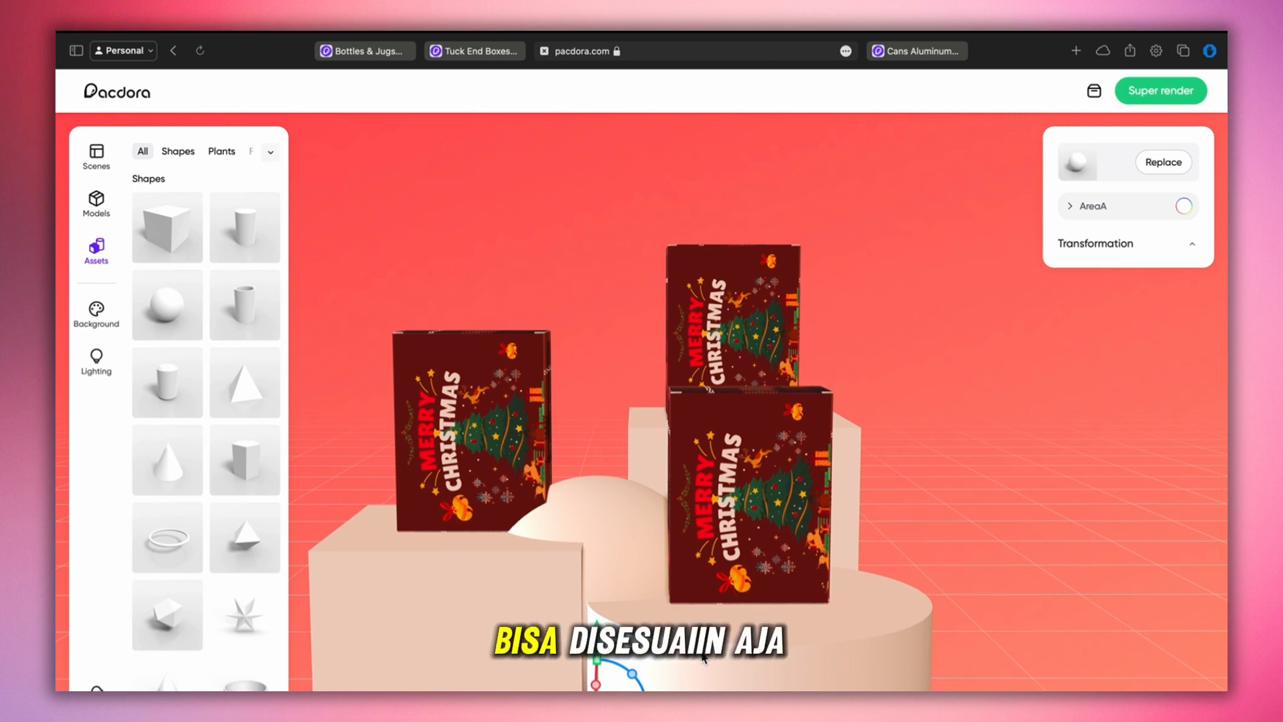
key(Delete)
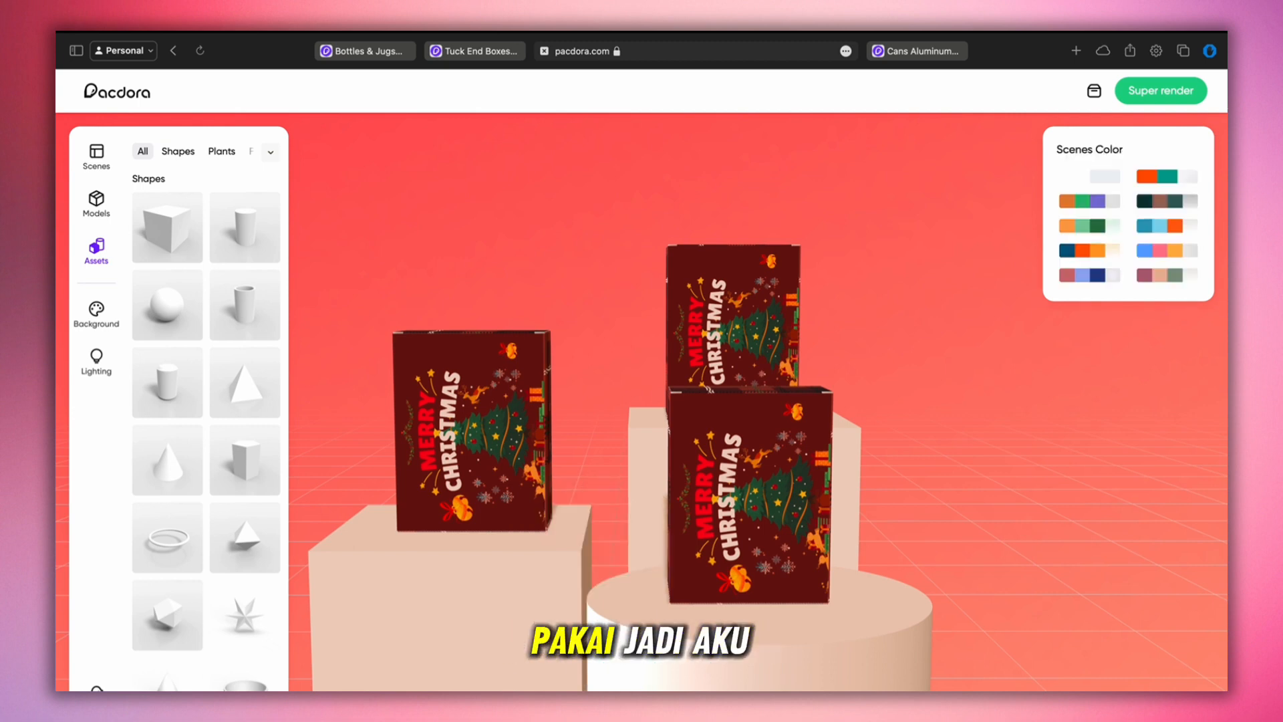
Browse the shape, plant and fruit/food assets available for decorating the podium scene
scroll(171, 535, down, 15)
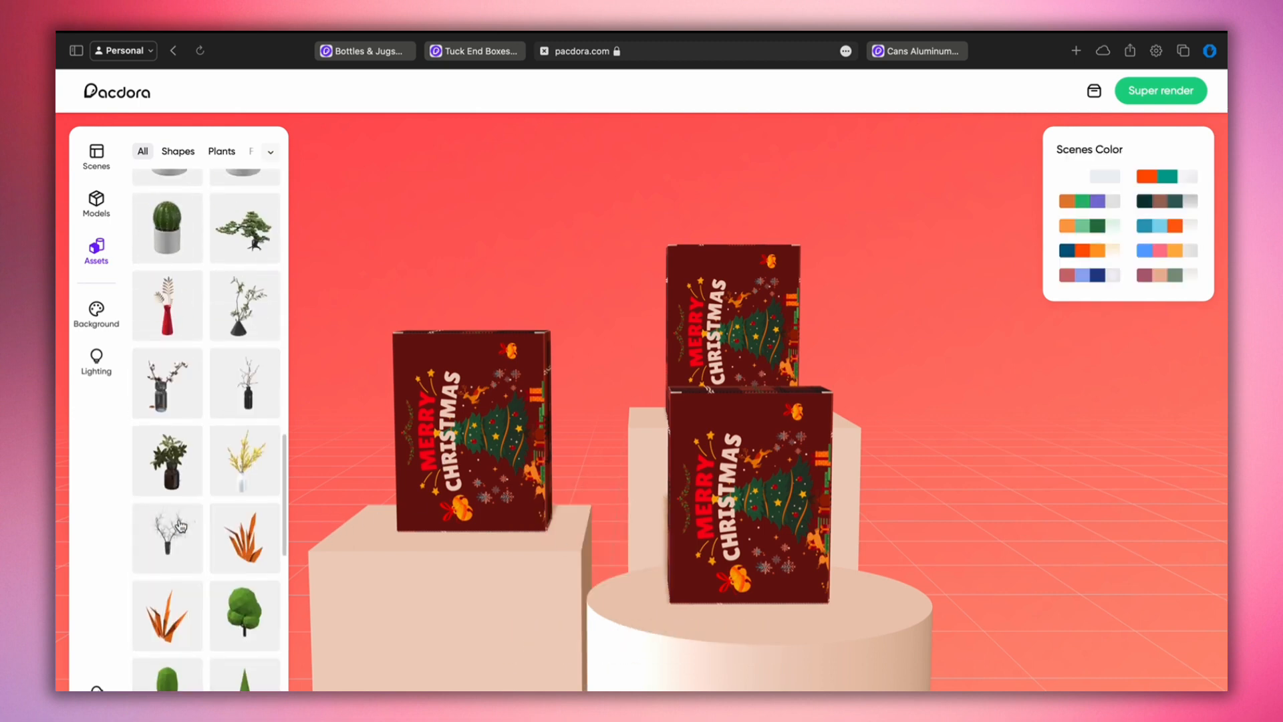
scroll(179, 526, up, 10)
scroll(179, 441, down, 3)
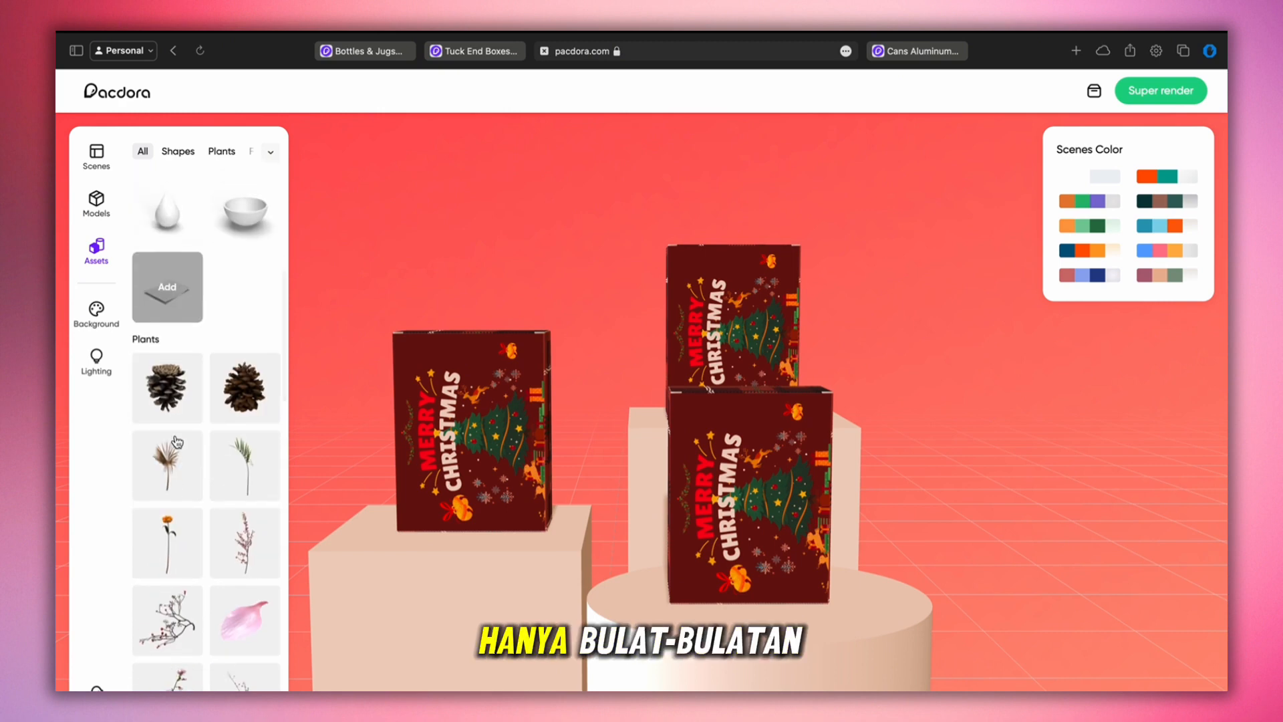
scroll(178, 441, down, 8)
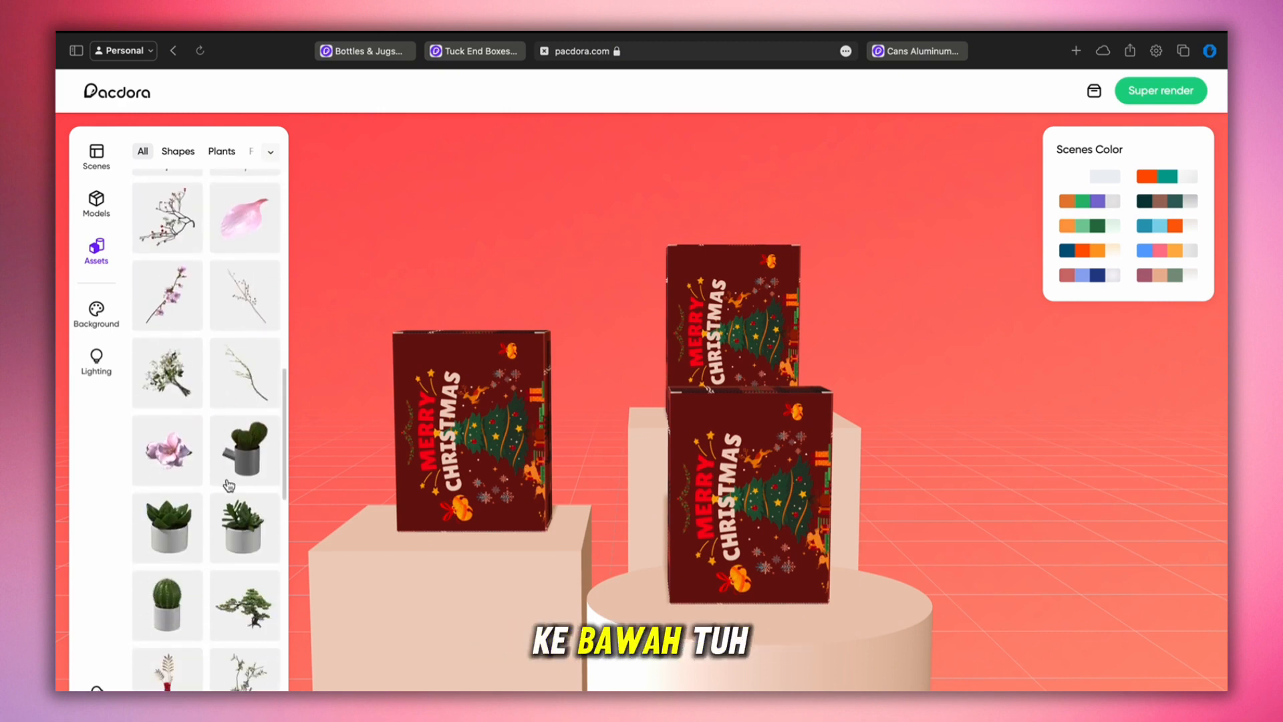
scroll(228, 485, down, 10)
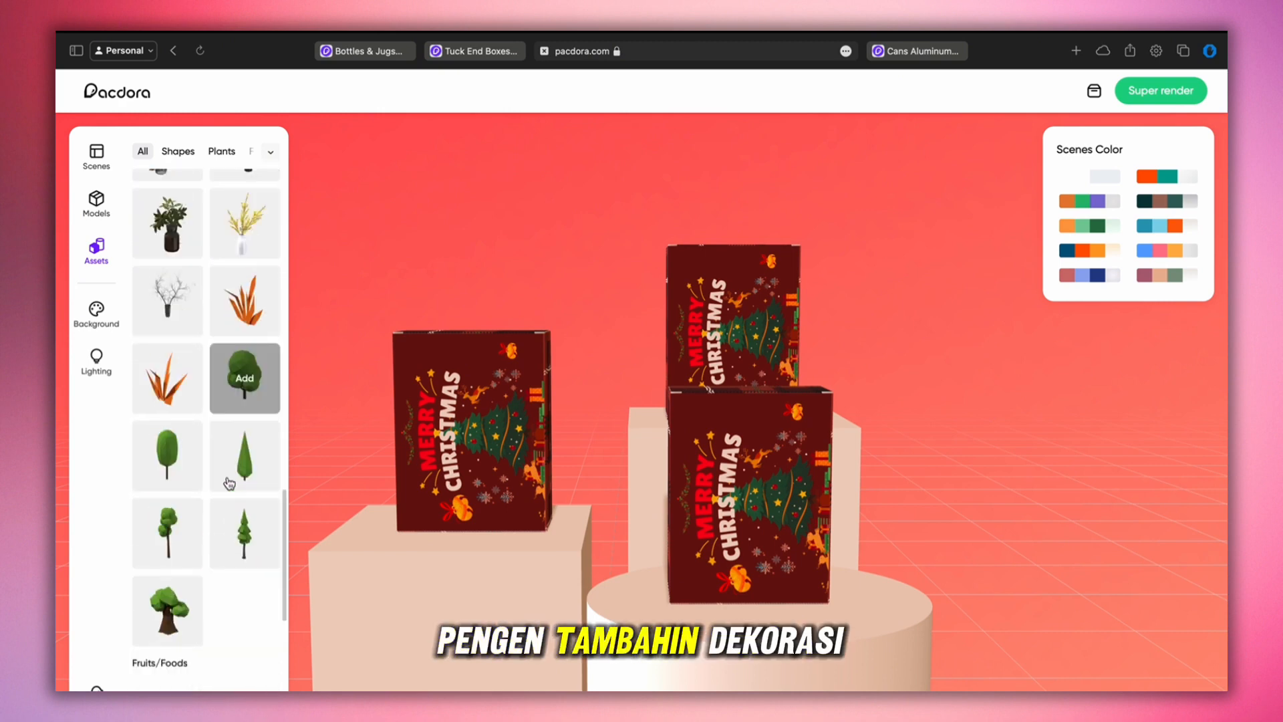
scroll(229, 482, down, 10)
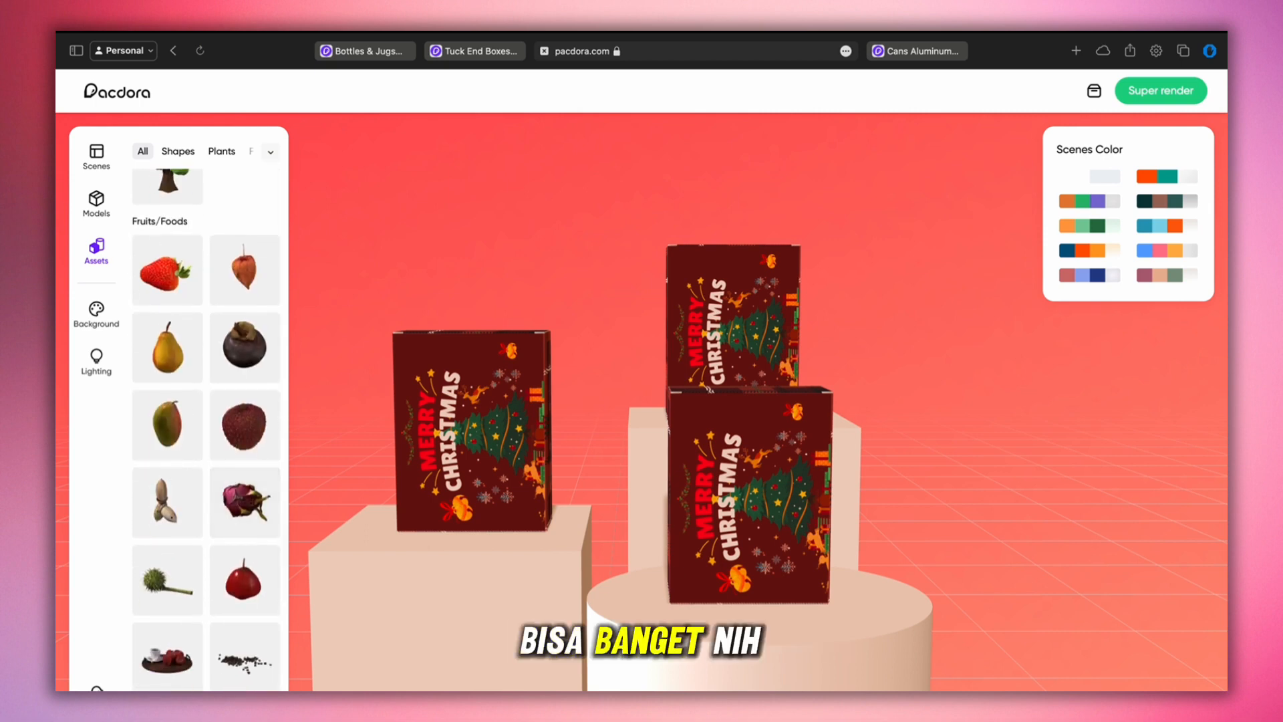
Recolor the round podium under the front box to muted red #d16666
click(637, 658)
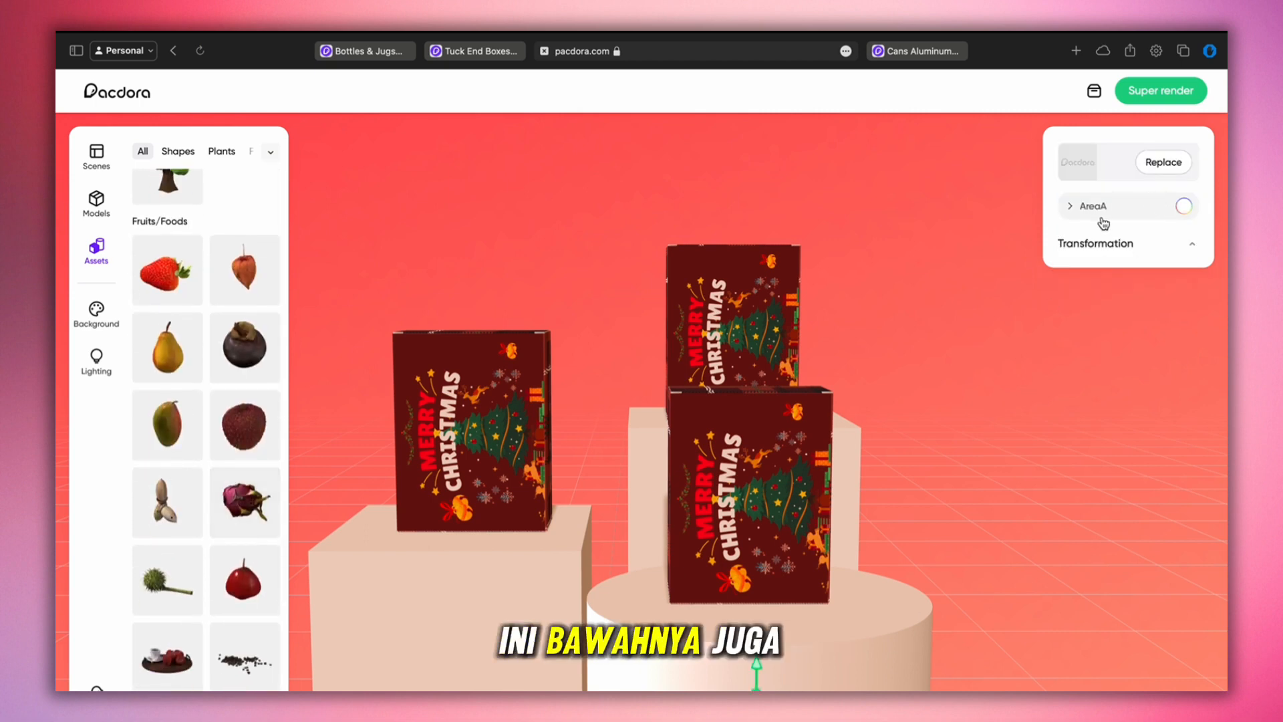
click(1169, 211)
click(1184, 206)
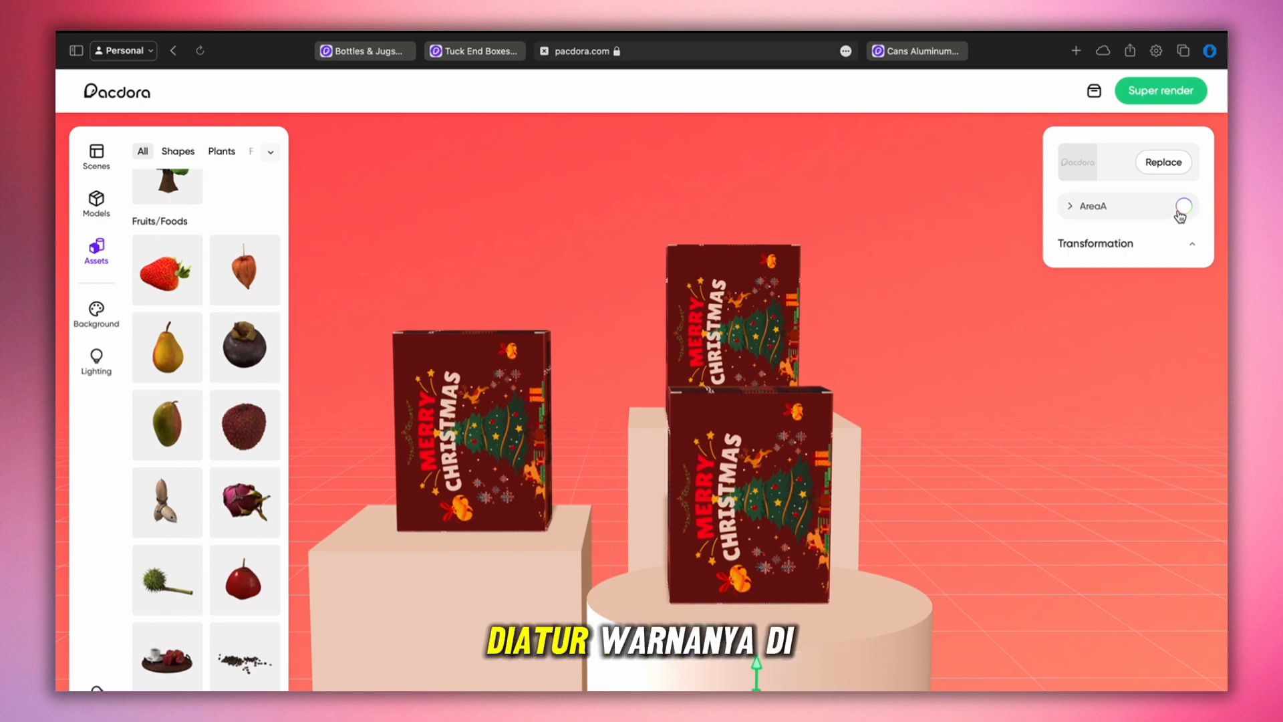
drag(1166, 253, 1126, 254)
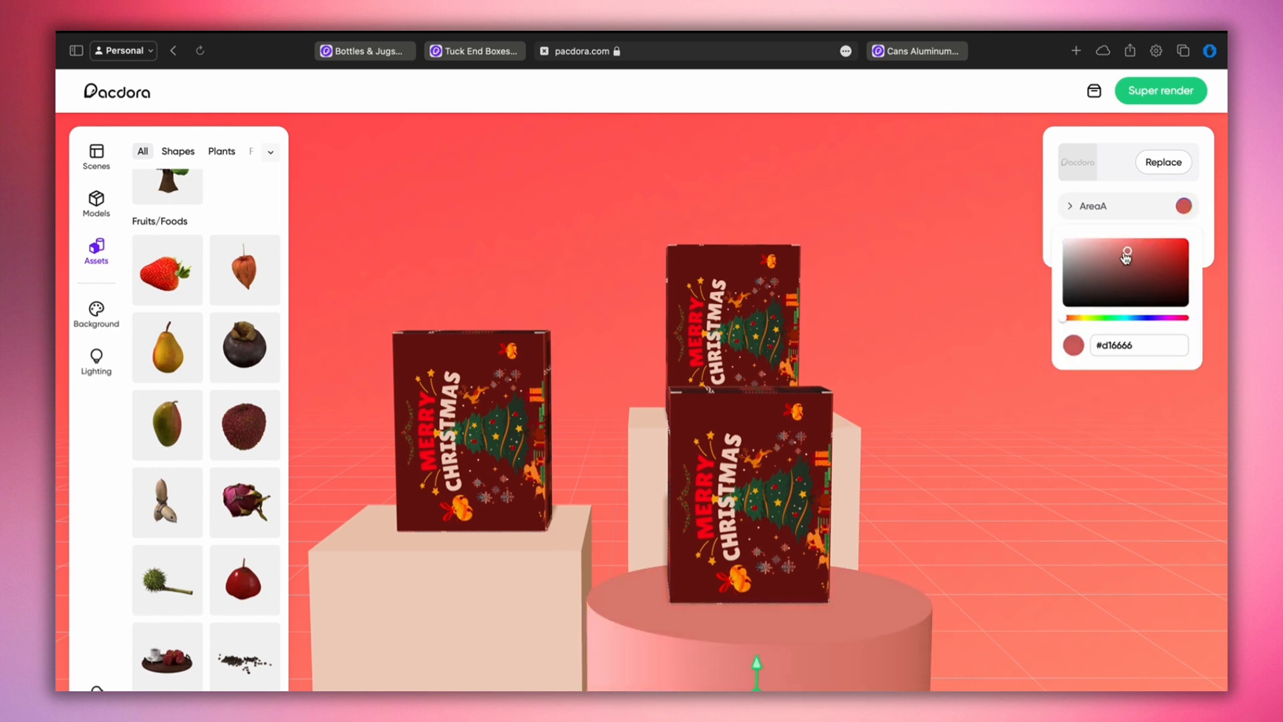
Recolor the cube podium beneath the separate box to dark green #1b2e25
click(472, 567)
click(1198, 204)
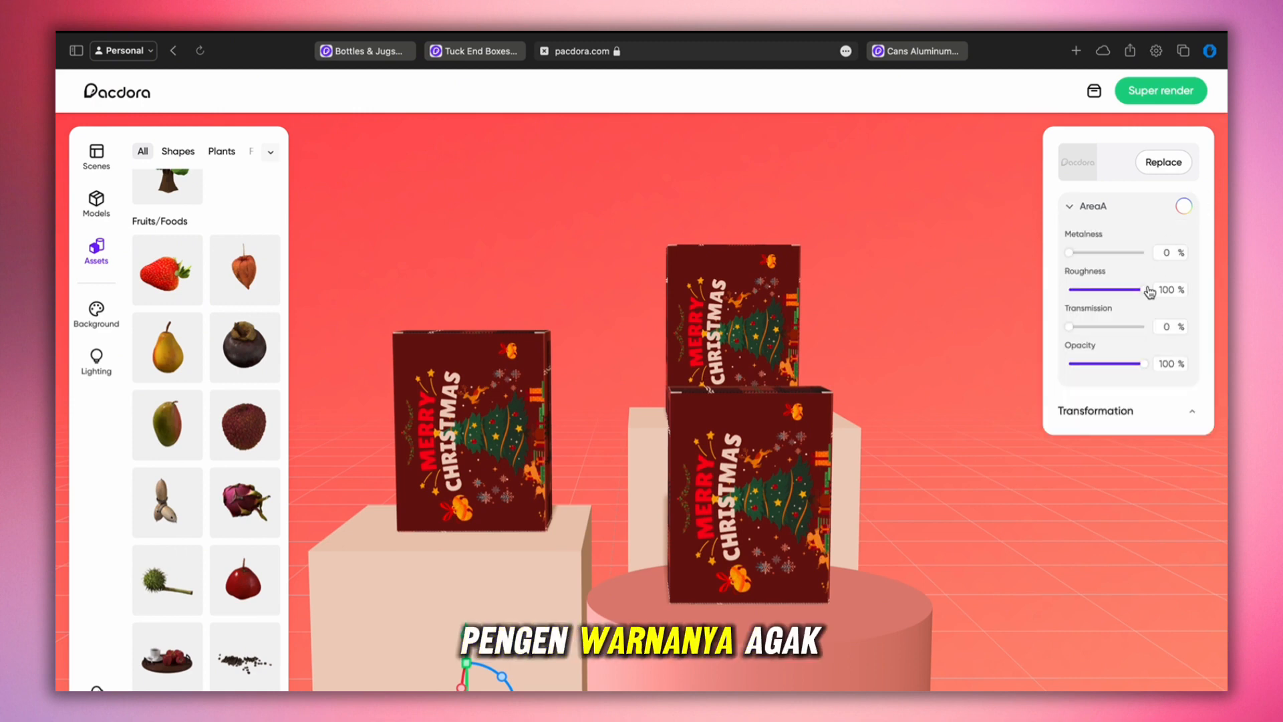
click(1181, 213)
click(1183, 209)
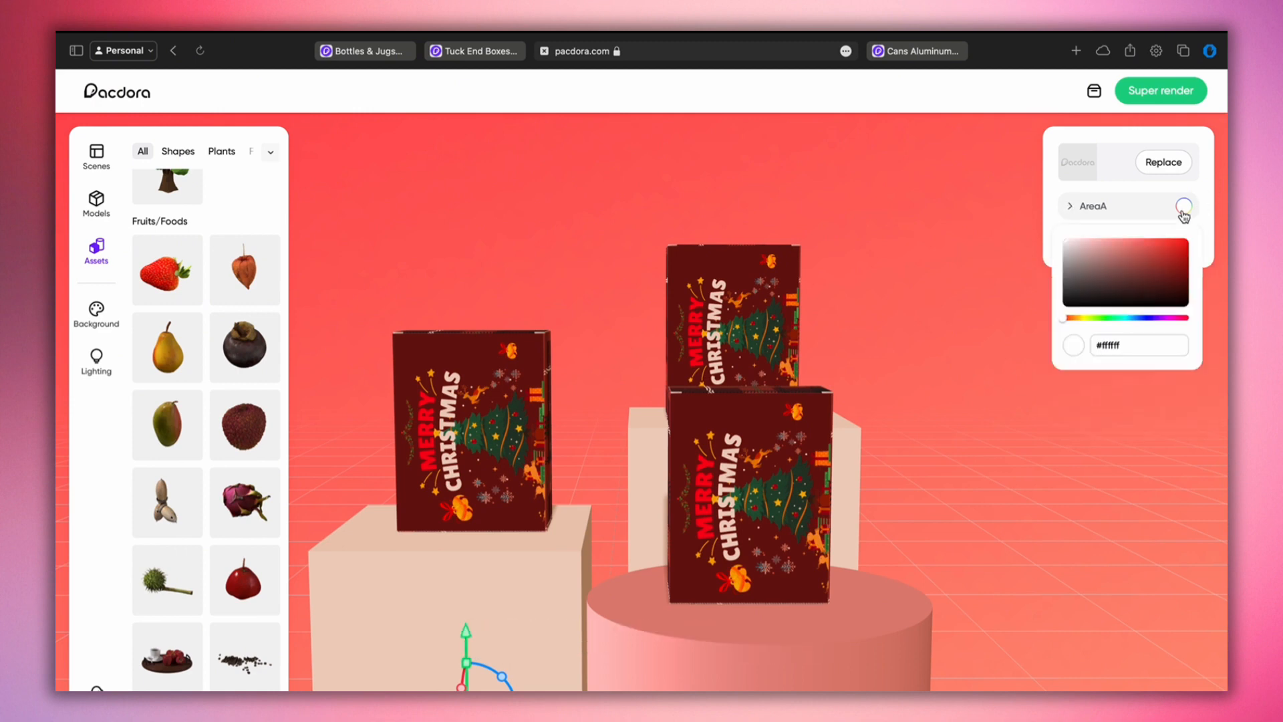
click(1119, 321)
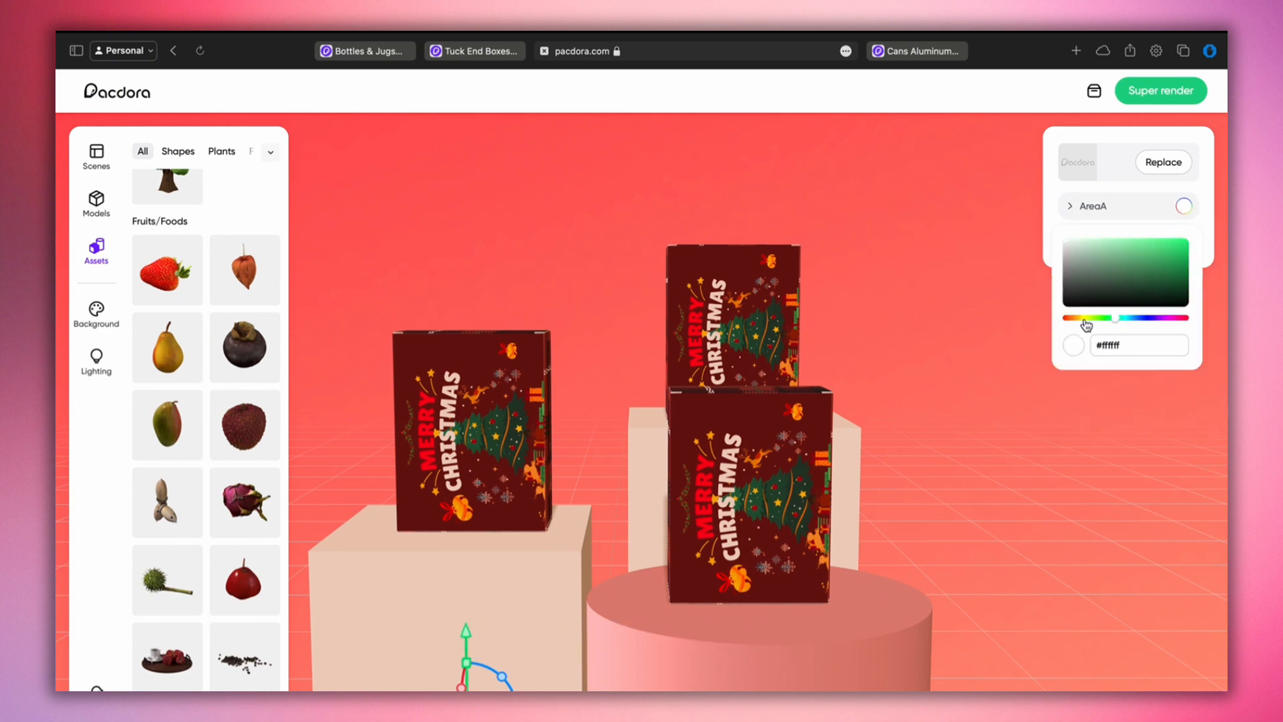
drag(1145, 281, 1116, 296)
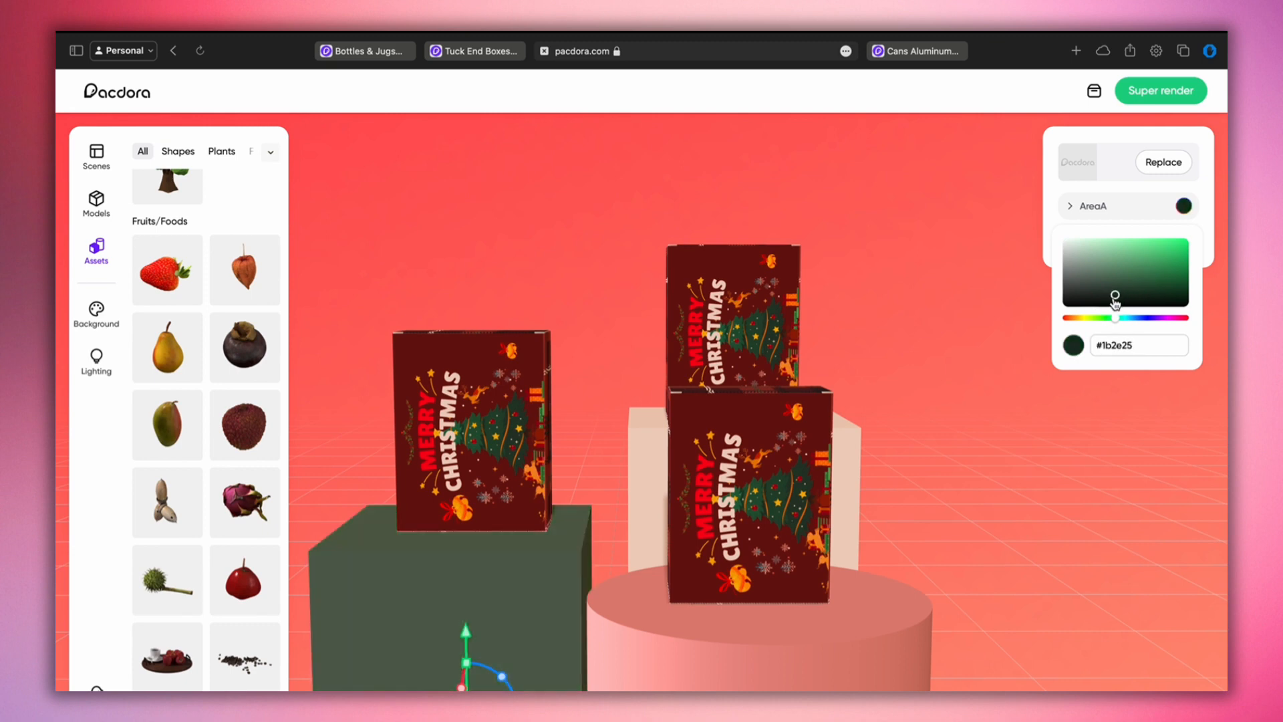
Recolor the rear podium to pale mint green #d0f2de and turn the scene to a slightly more frontal angle
click(653, 441)
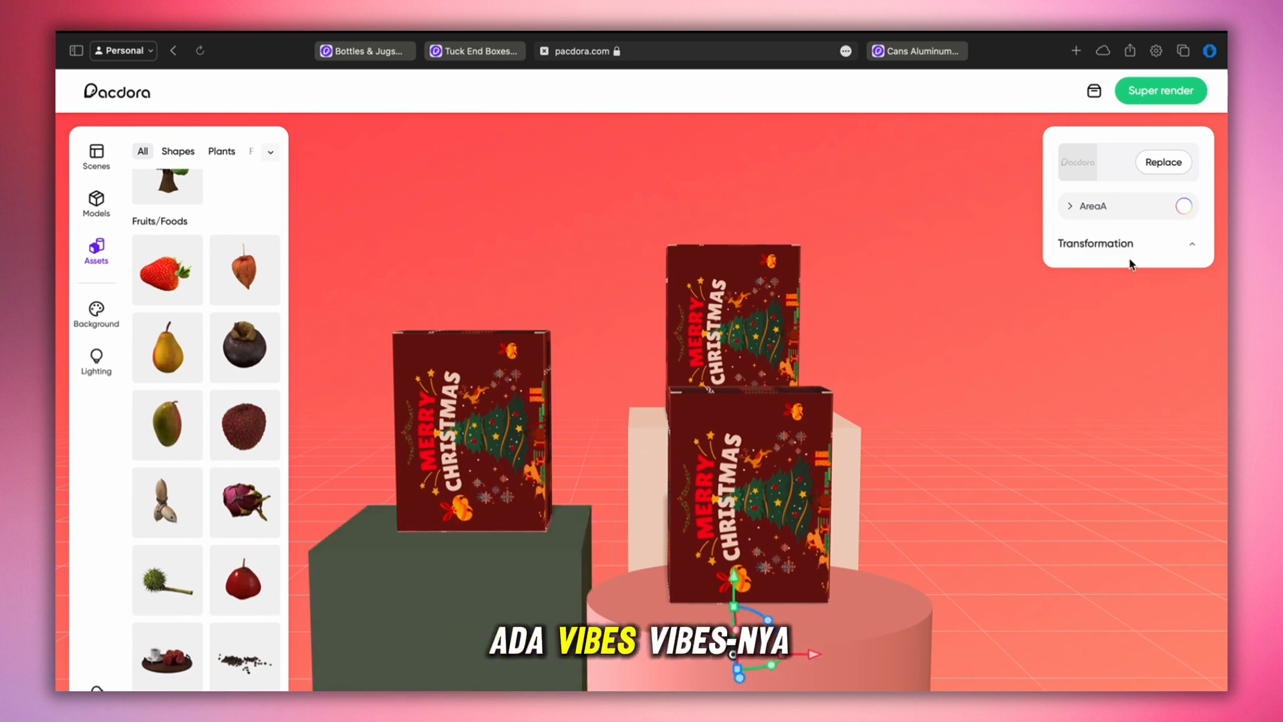
click(1183, 207)
click(1119, 321)
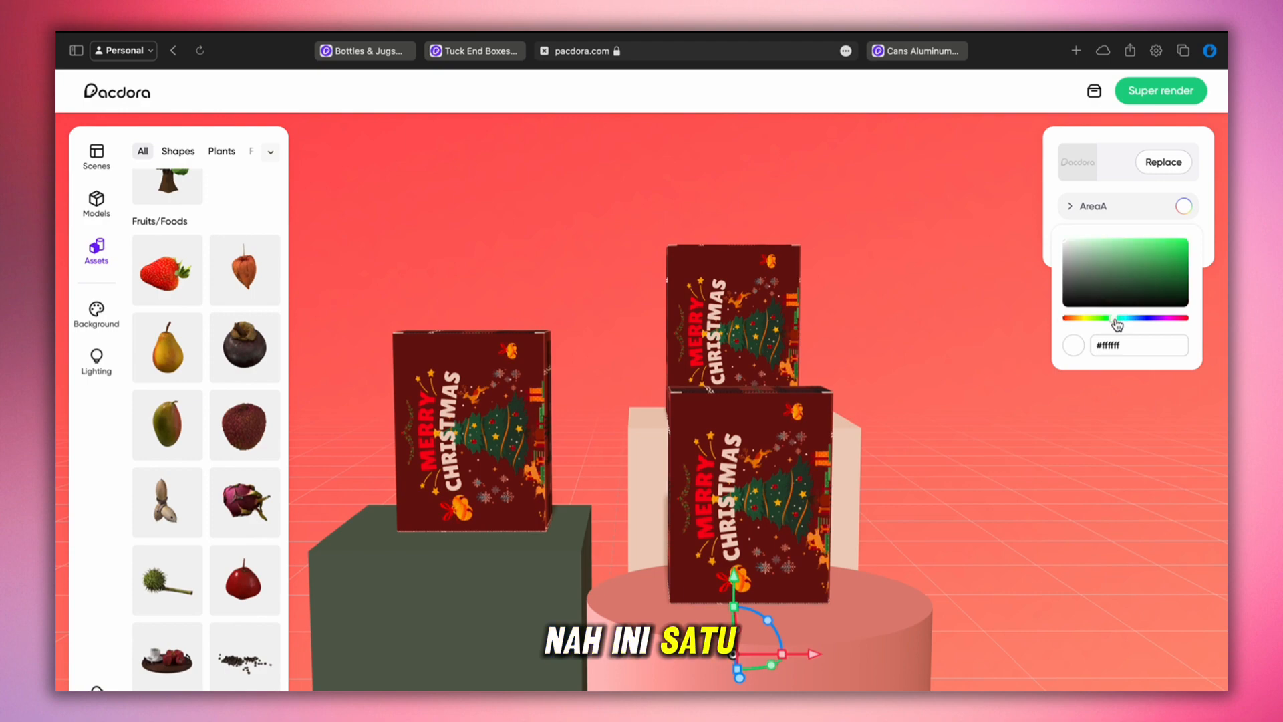
drag(1139, 277, 1081, 243)
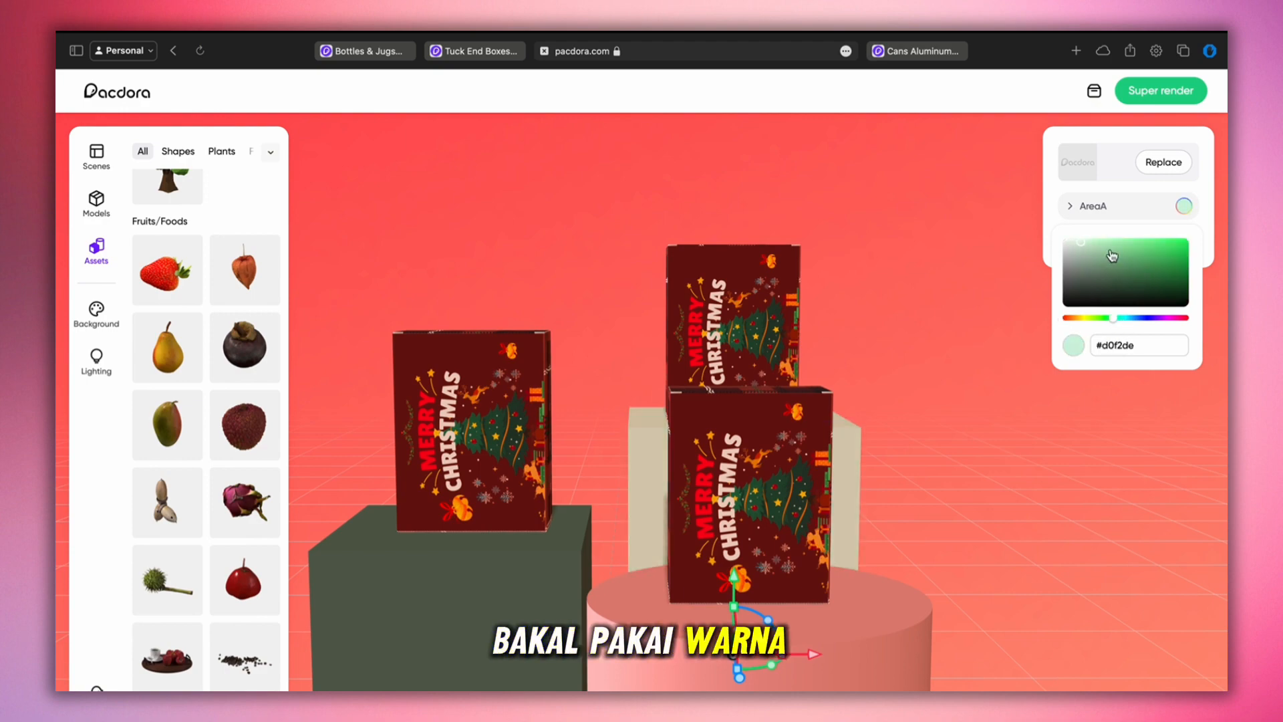
mouse_move(858, 550)
mouse_down()
mouse_move(771, 551)
mouse_move(853, 547)
mouse_up()
click(852, 547)
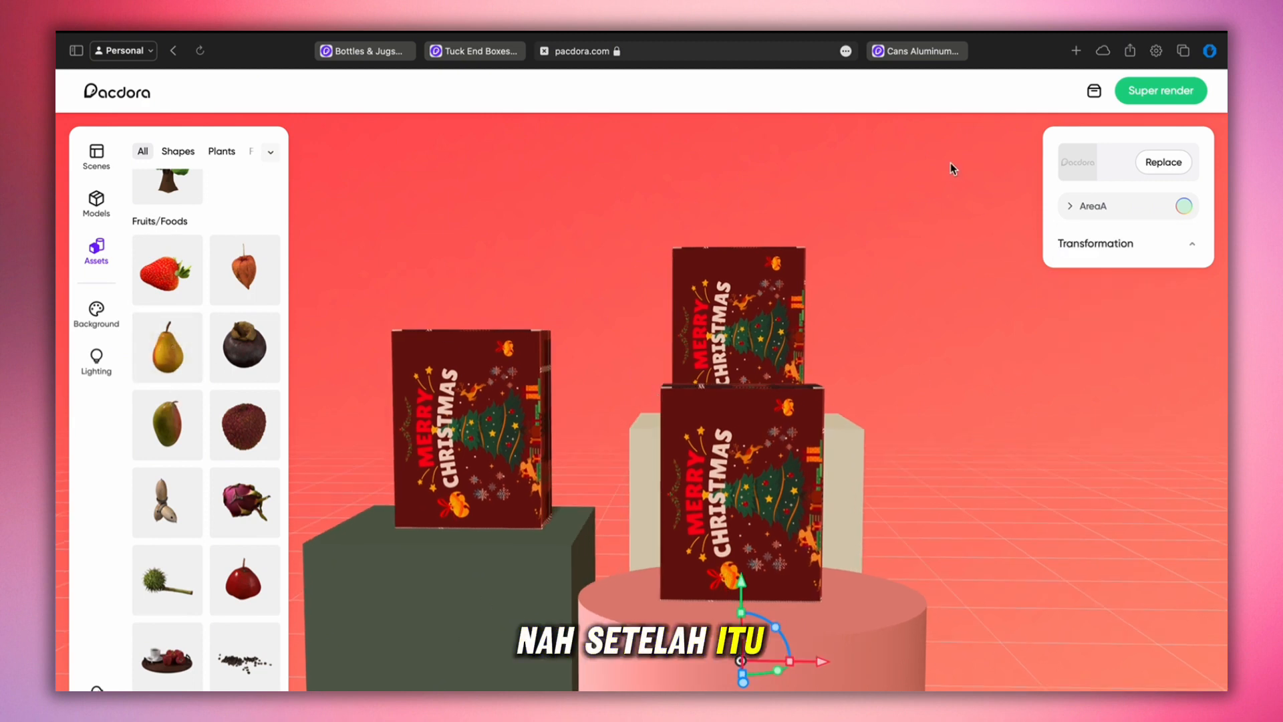
Open the super render of the scene and frame the three boxes closely in the 4:3 preview
click(1134, 100)
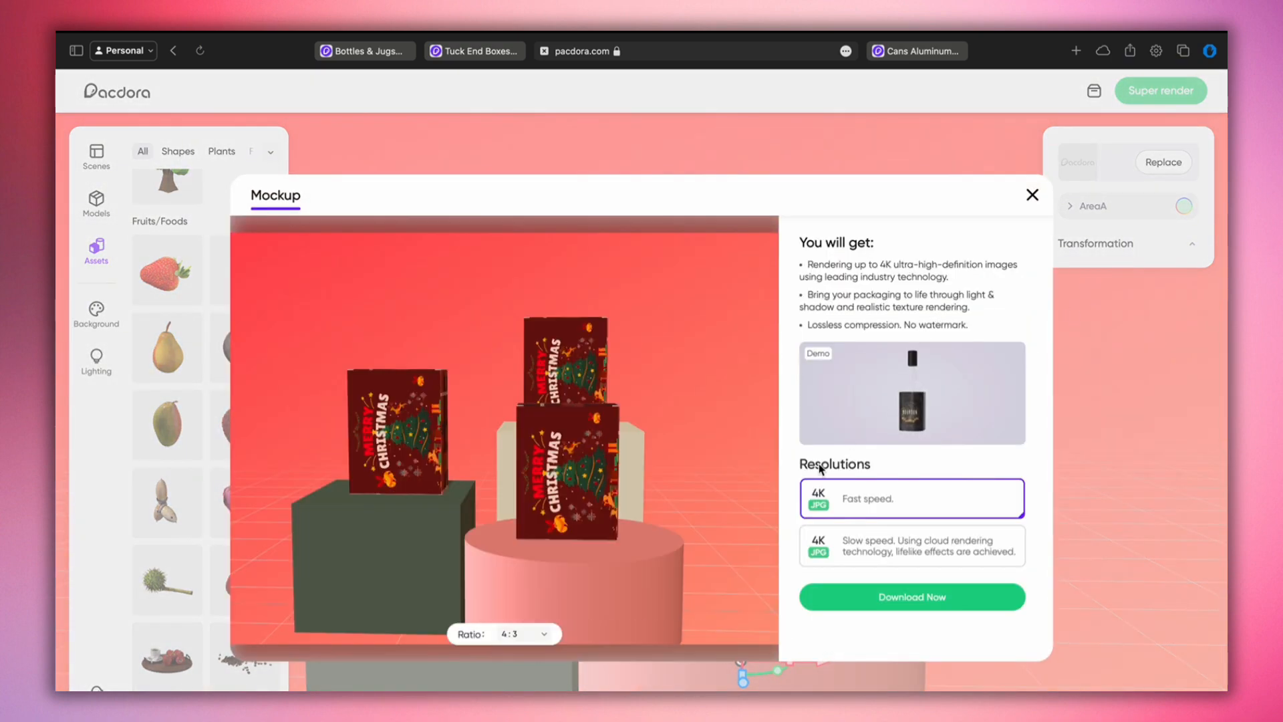
scroll(531, 403, down, 5)
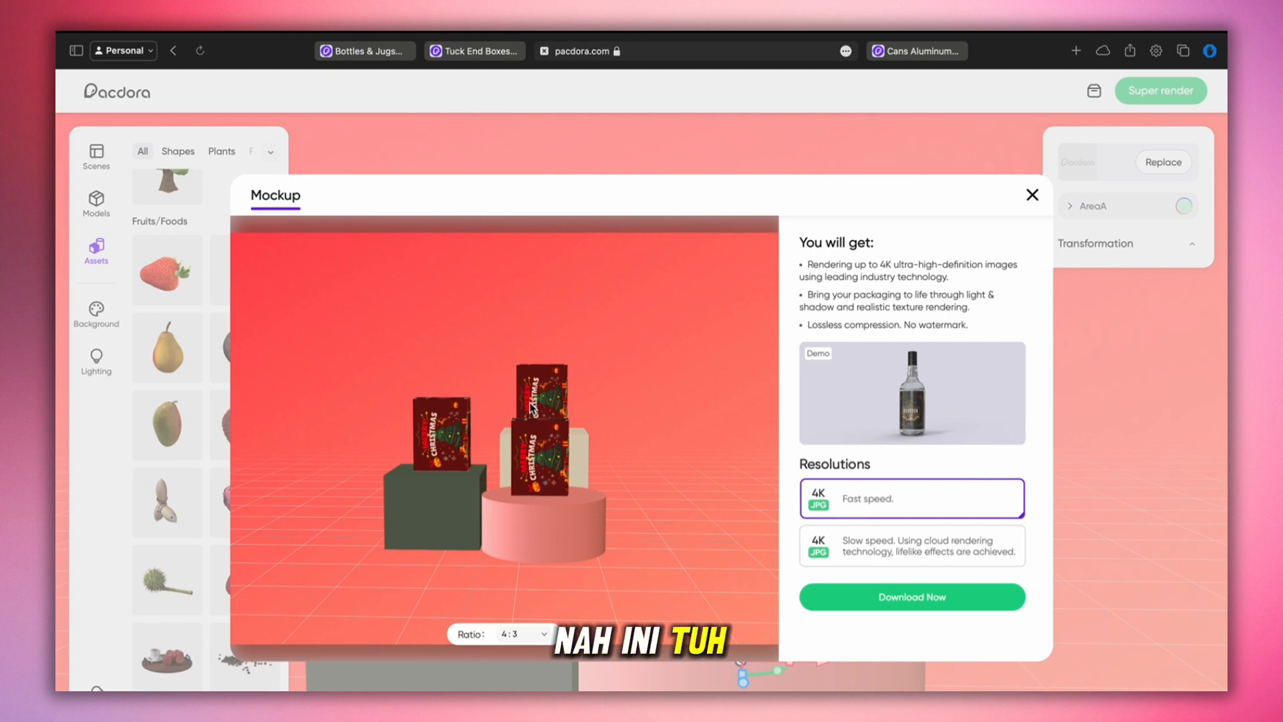
scroll(531, 407, up, 5)
scroll(531, 407, down, 4)
scroll(531, 408, up, 3)
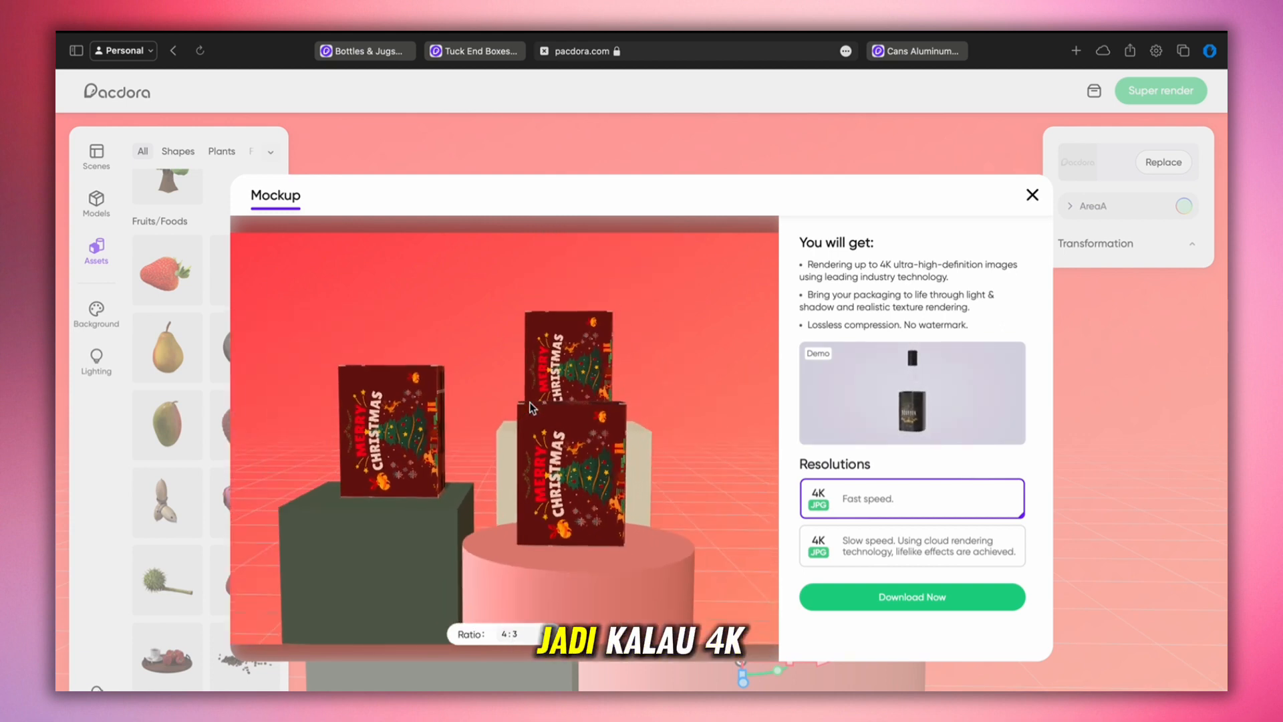
scroll(531, 408, up, 3)
scroll(532, 408, down, 3)
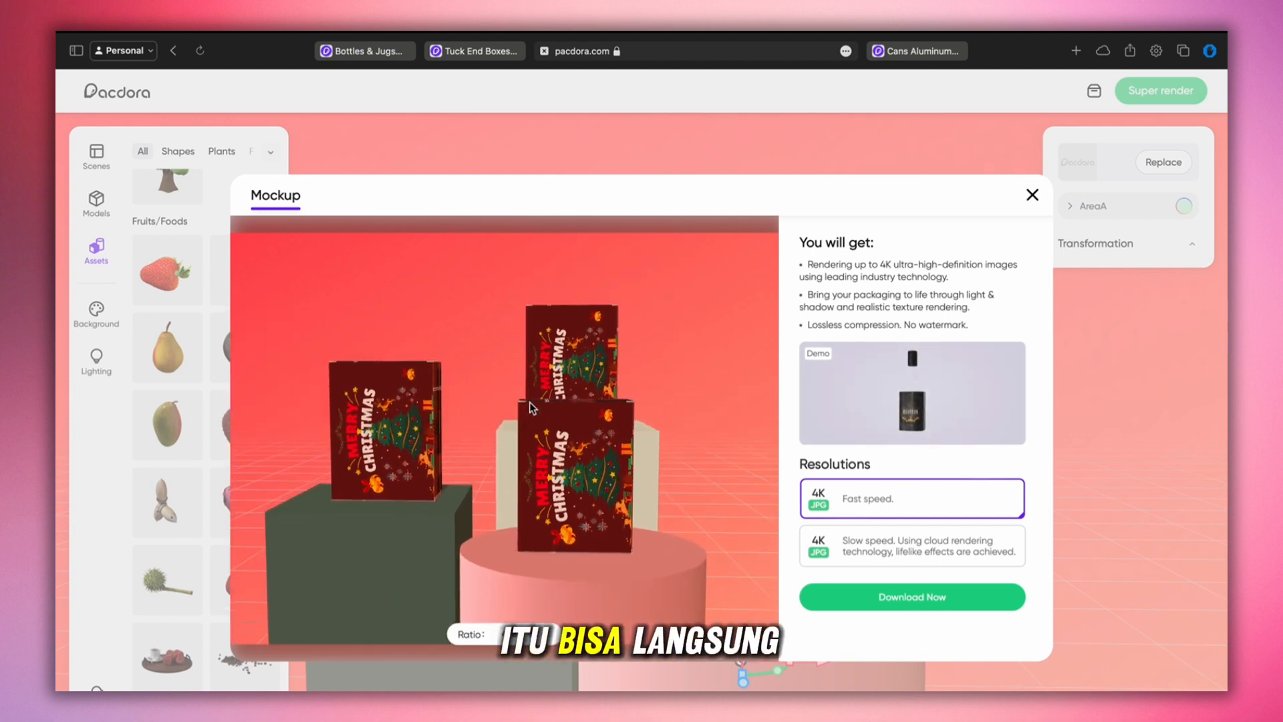
Download the render as a fast-speed 4K JPG and allow downloads from pacdora.com
click(885, 599)
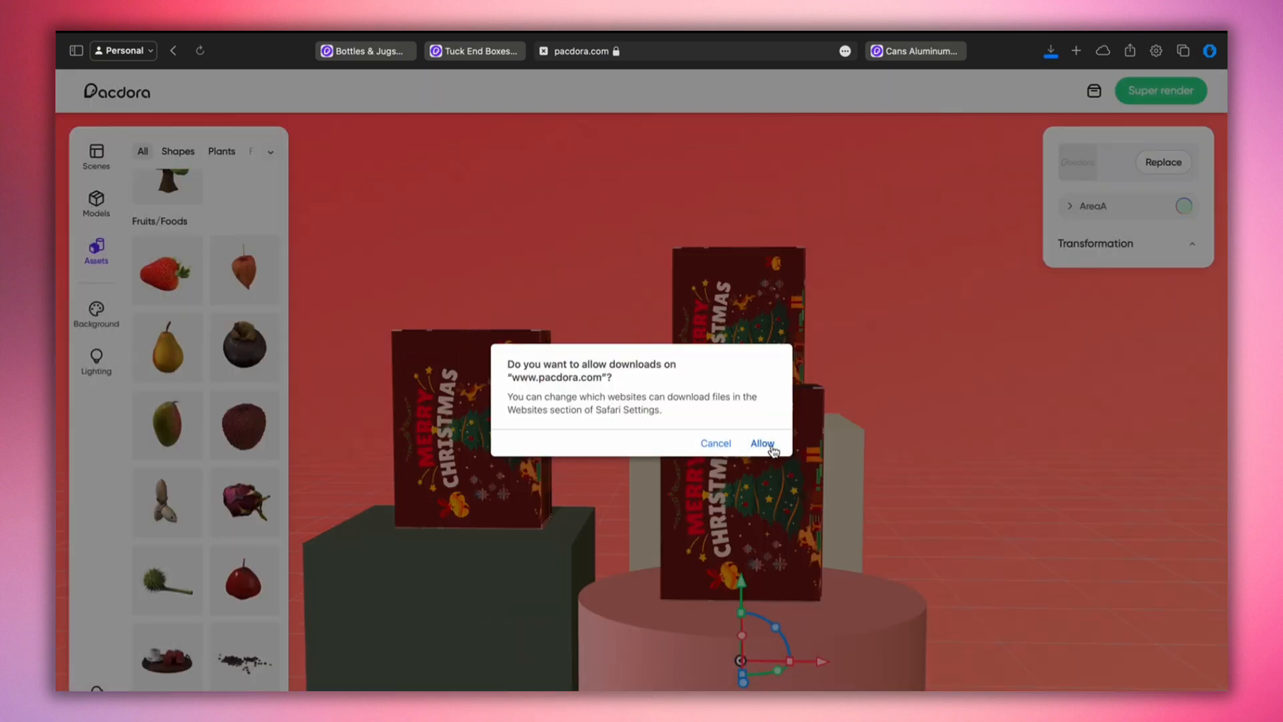
click(763, 444)
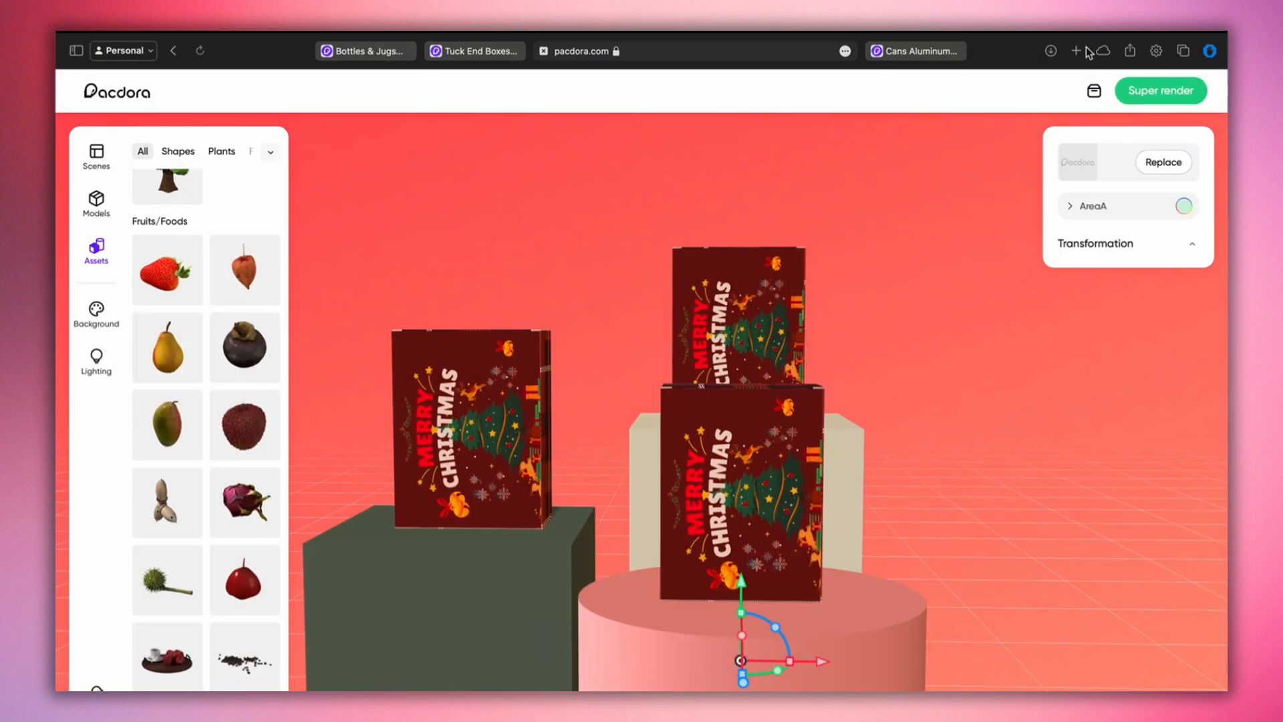
click(1051, 51)
Switch to the aluminum can mockup, try the matte metal material on it, and restore the glossy metal
click(923, 41)
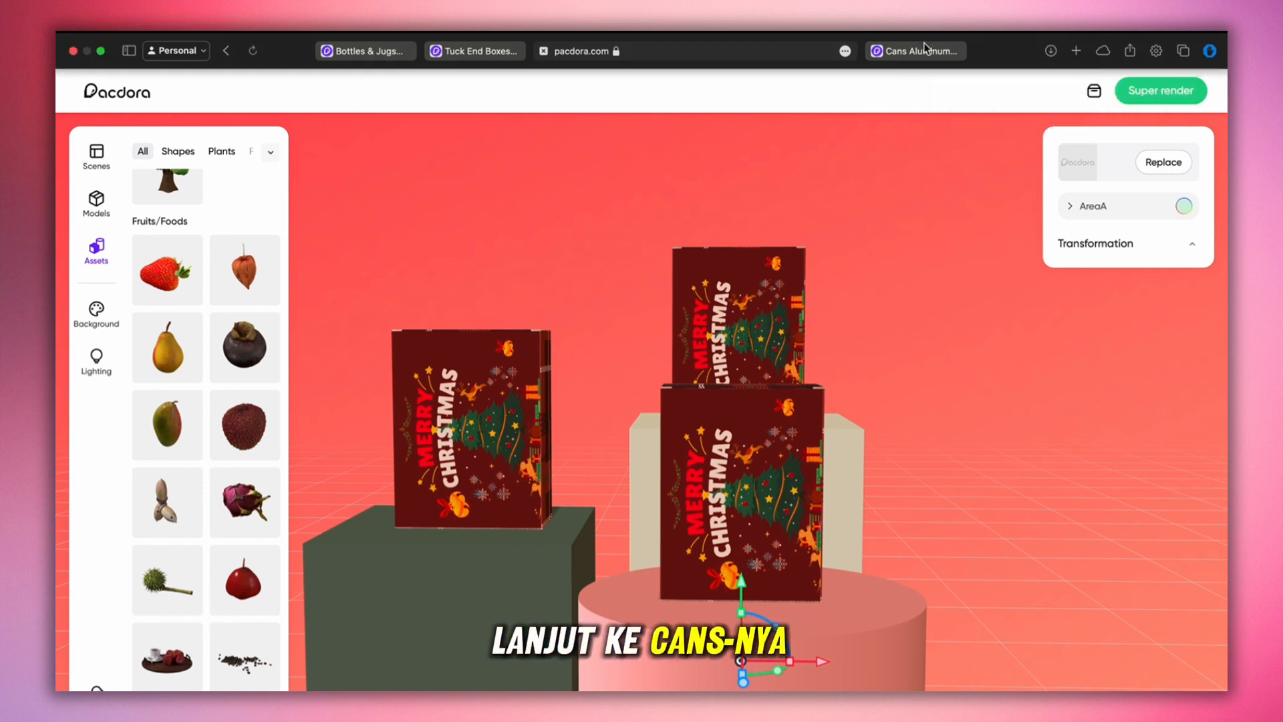
click(926, 52)
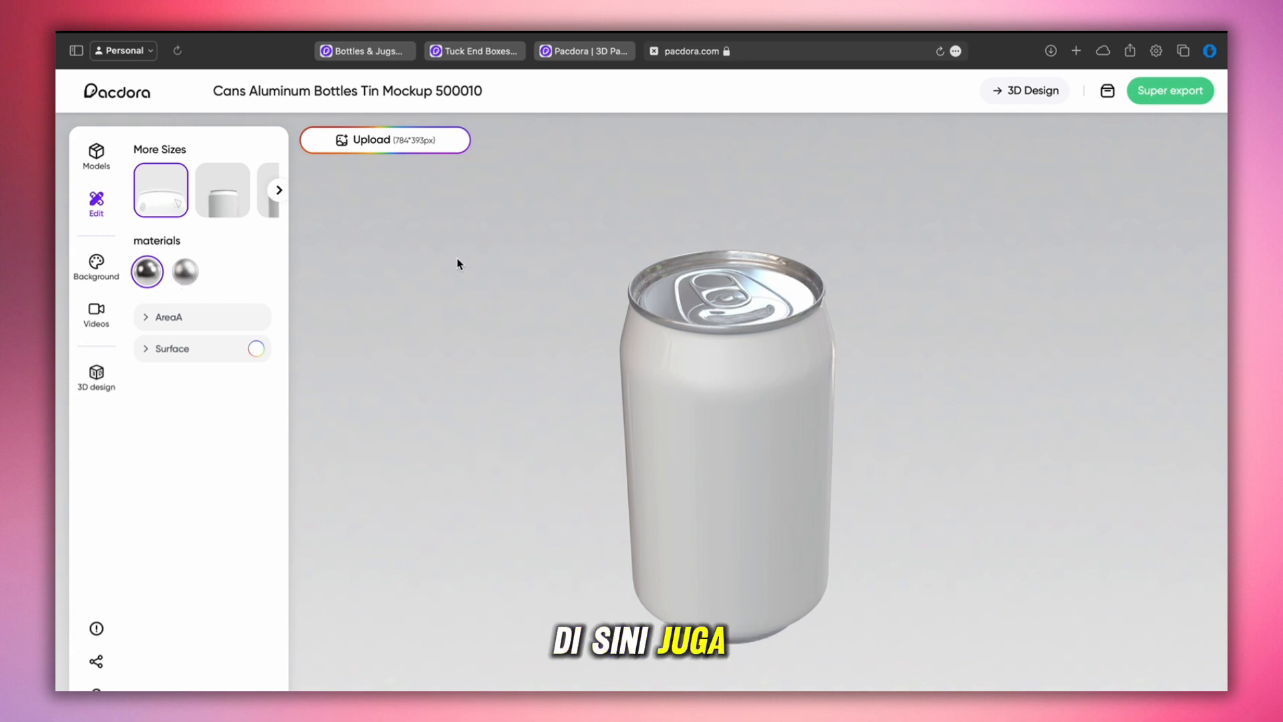
drag(763, 324, 696, 308)
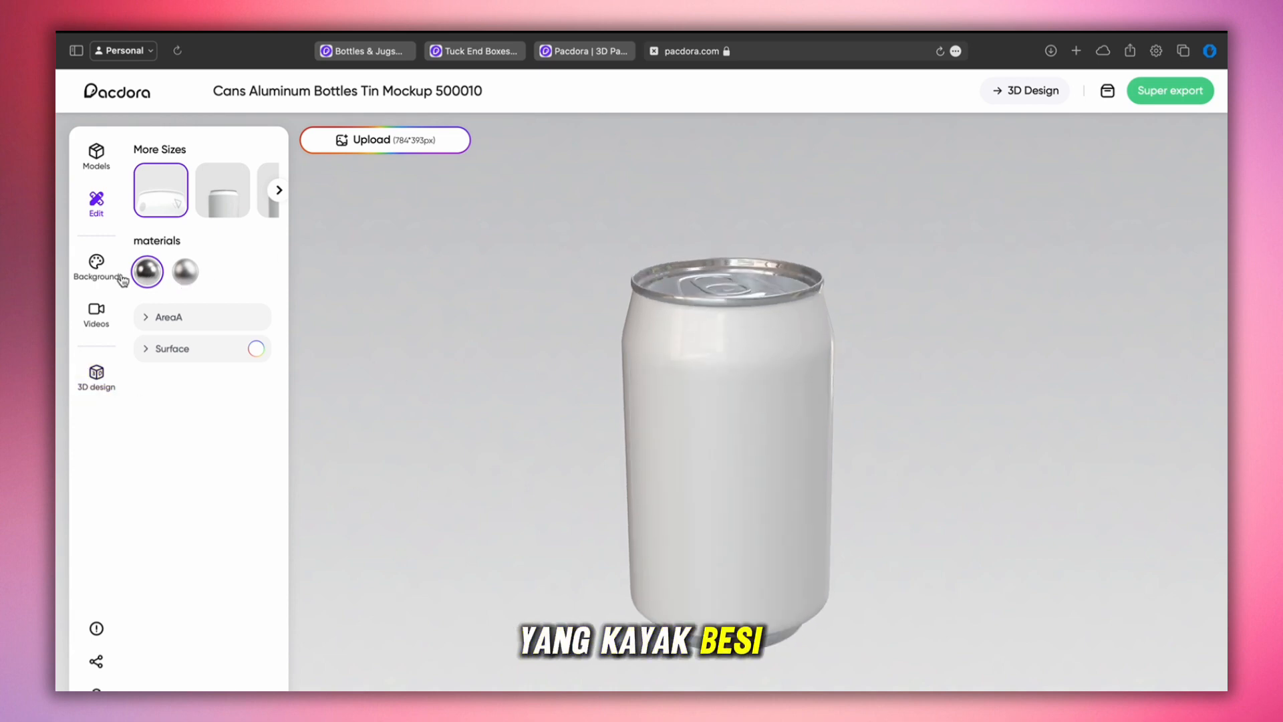
click(185, 271)
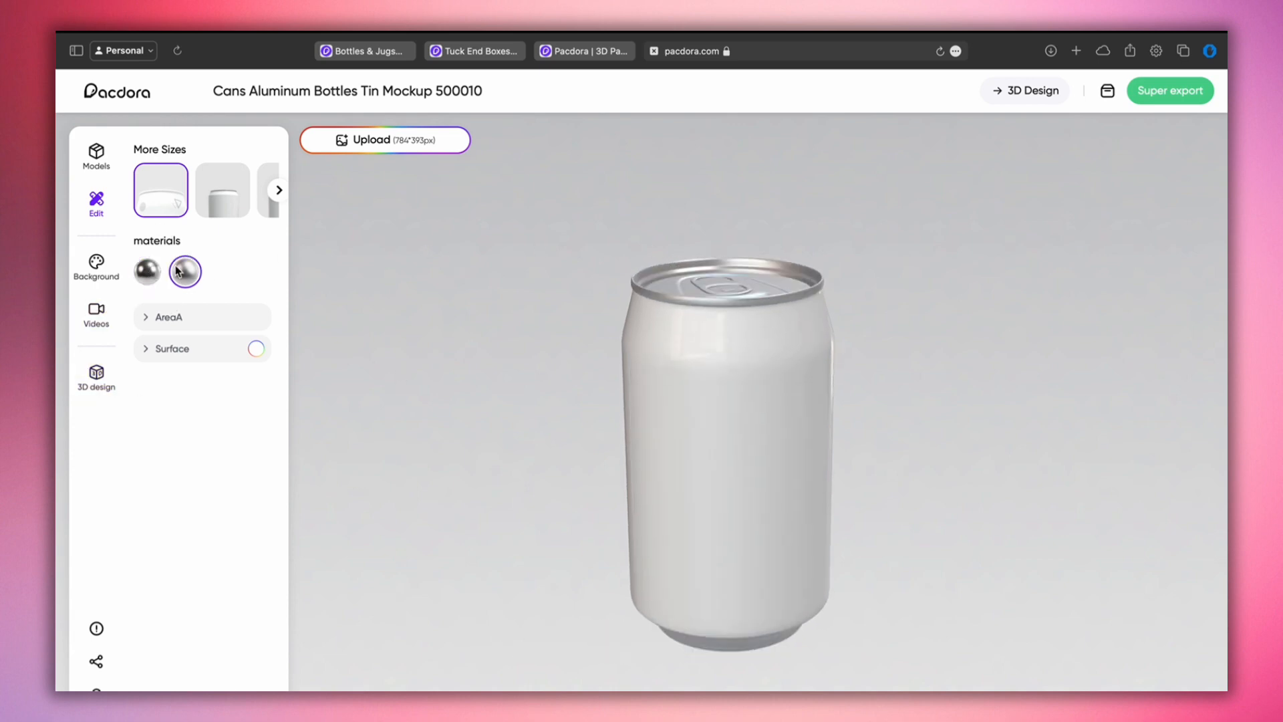
click(147, 271)
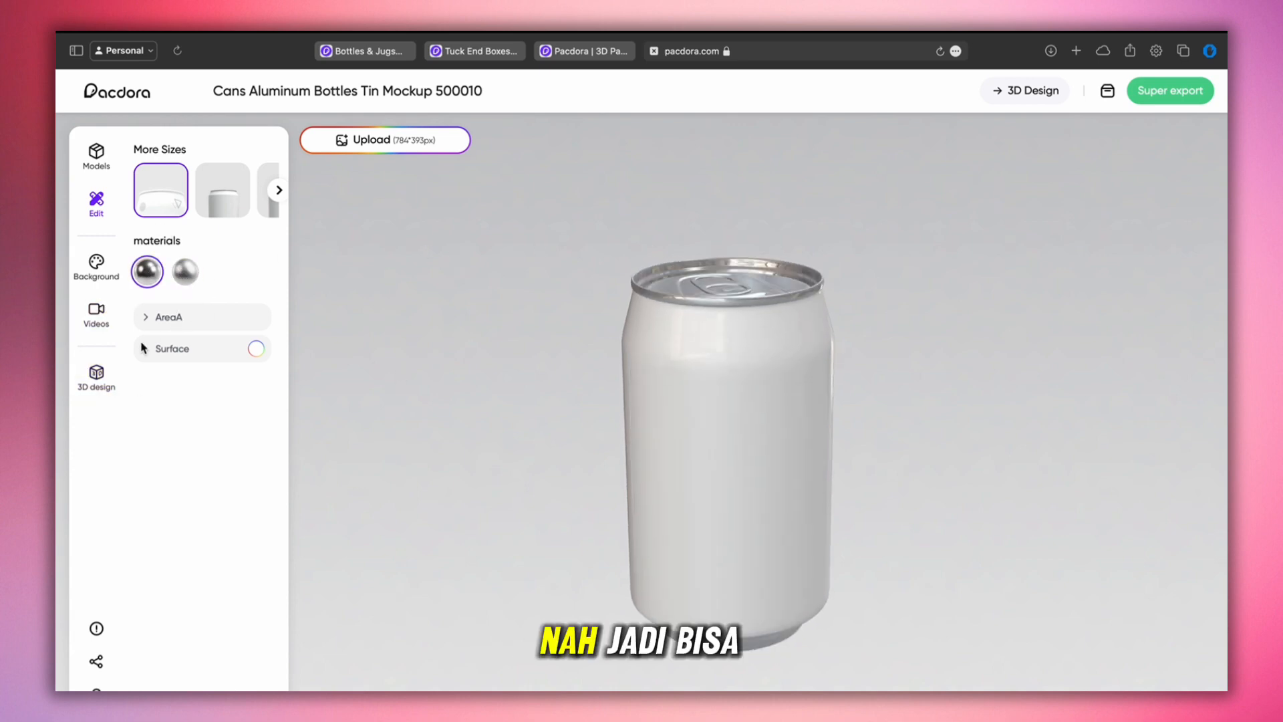
Add the uploaded Merry Christmas artwork to the can's dieline, enlarge it to cover the whole area, and apply it to the mockup
click(357, 148)
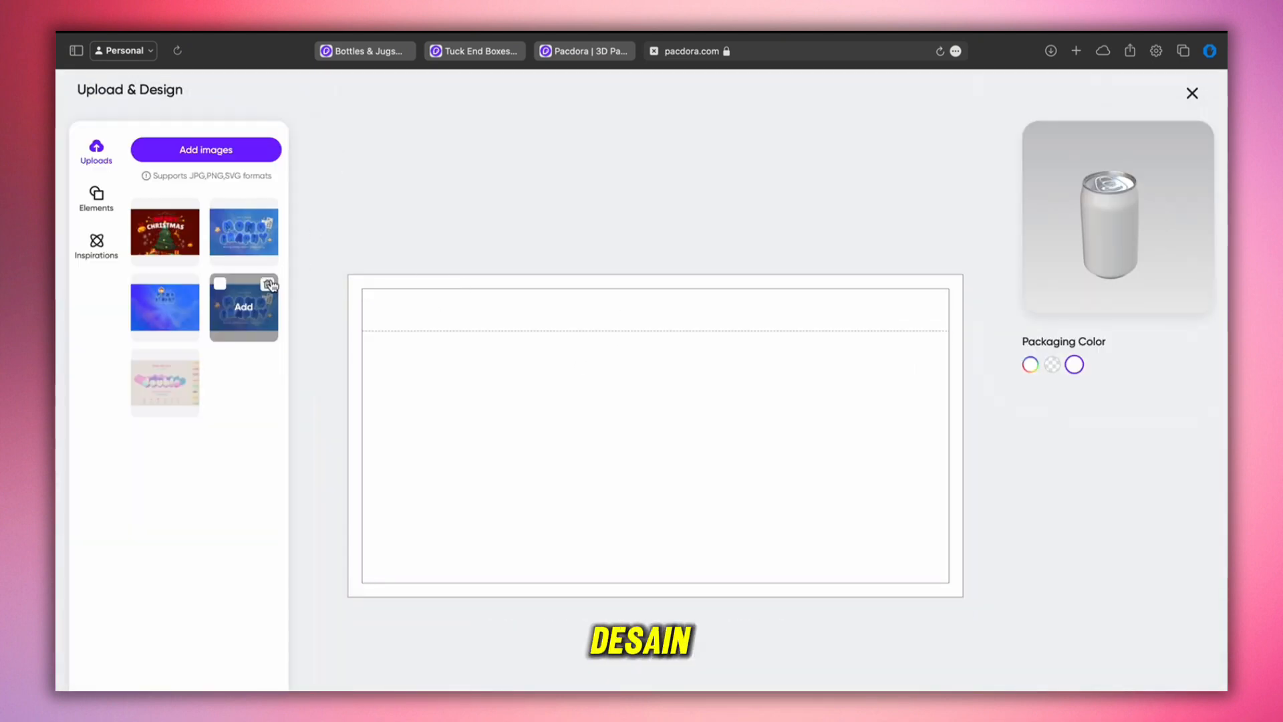
click(165, 232)
drag(643, 423, 554, 408)
drag(794, 567, 1060, 615)
drag(824, 605, 825, 574)
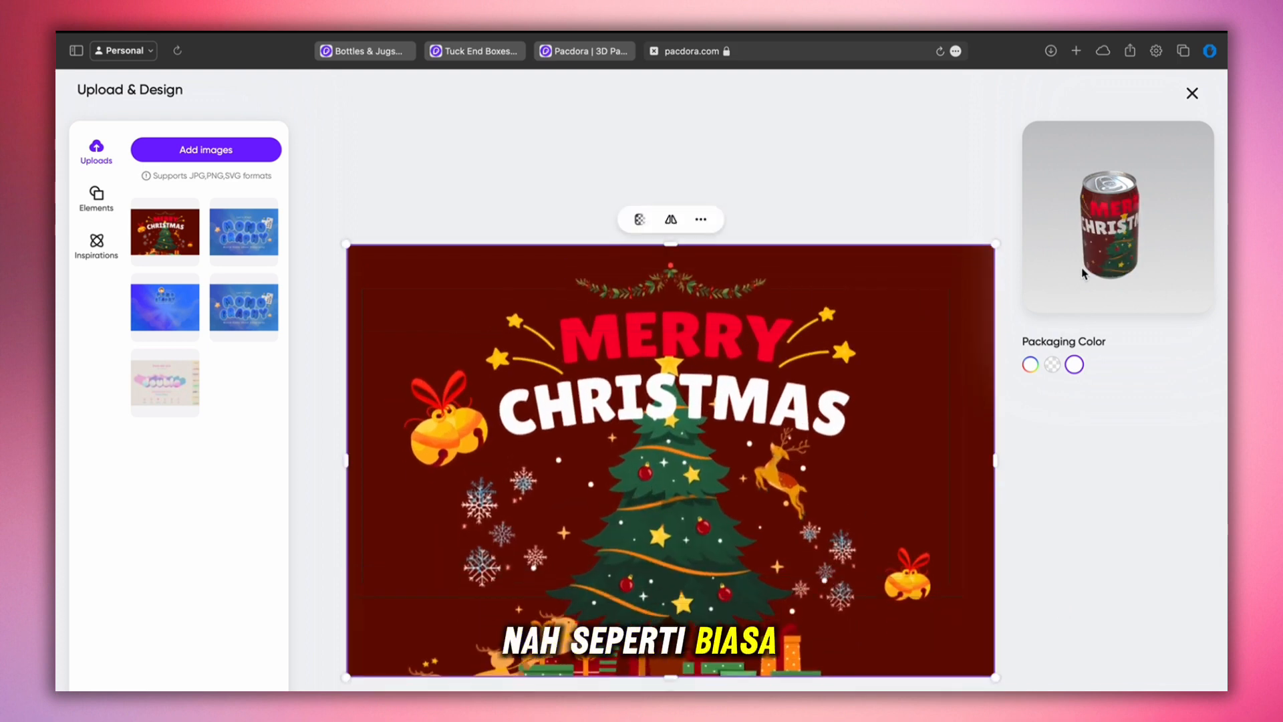
drag(1082, 269, 1078, 226)
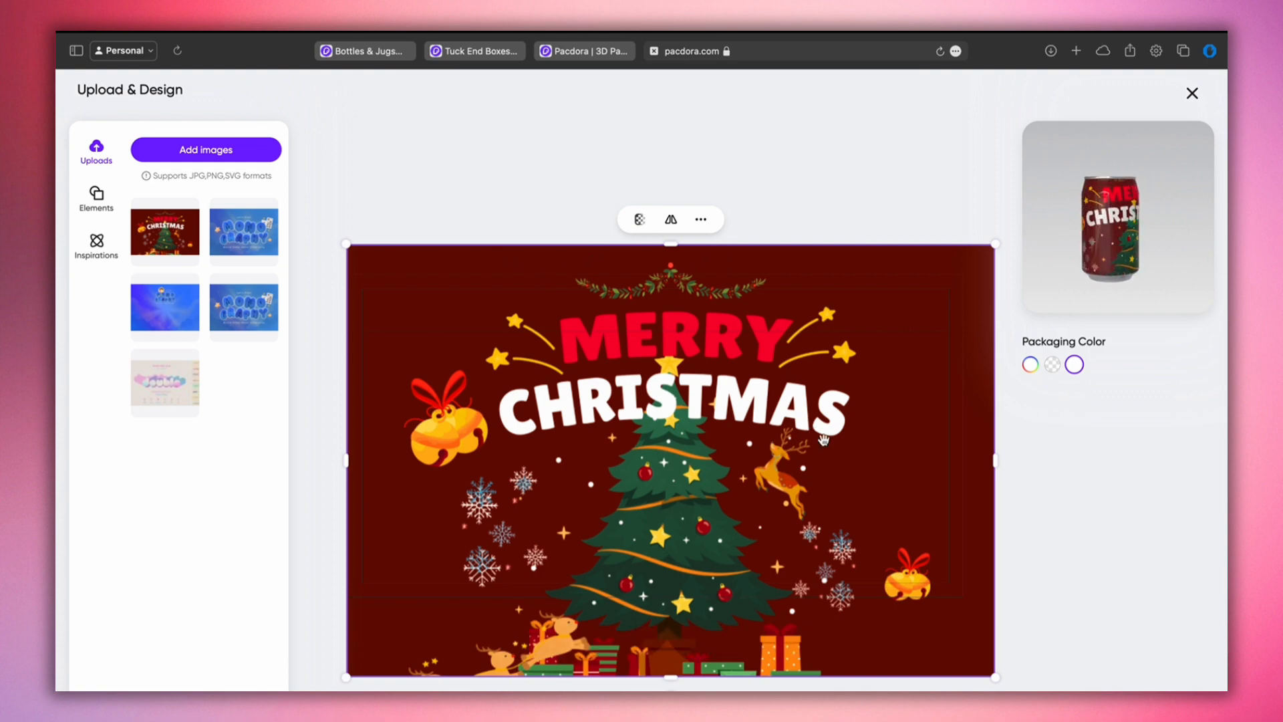
click(1118, 693)
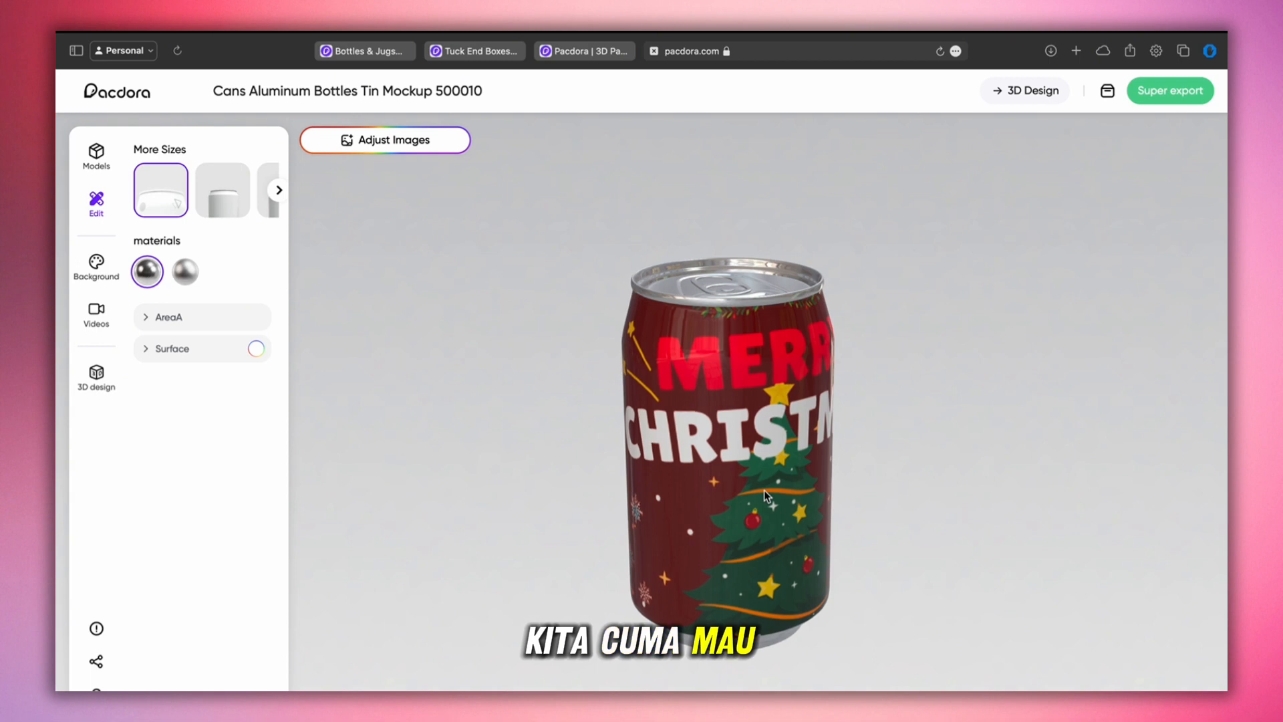
Inspect the artwork around the can, set its metal to the matte material, and choose the second can size
drag(764, 491, 654, 464)
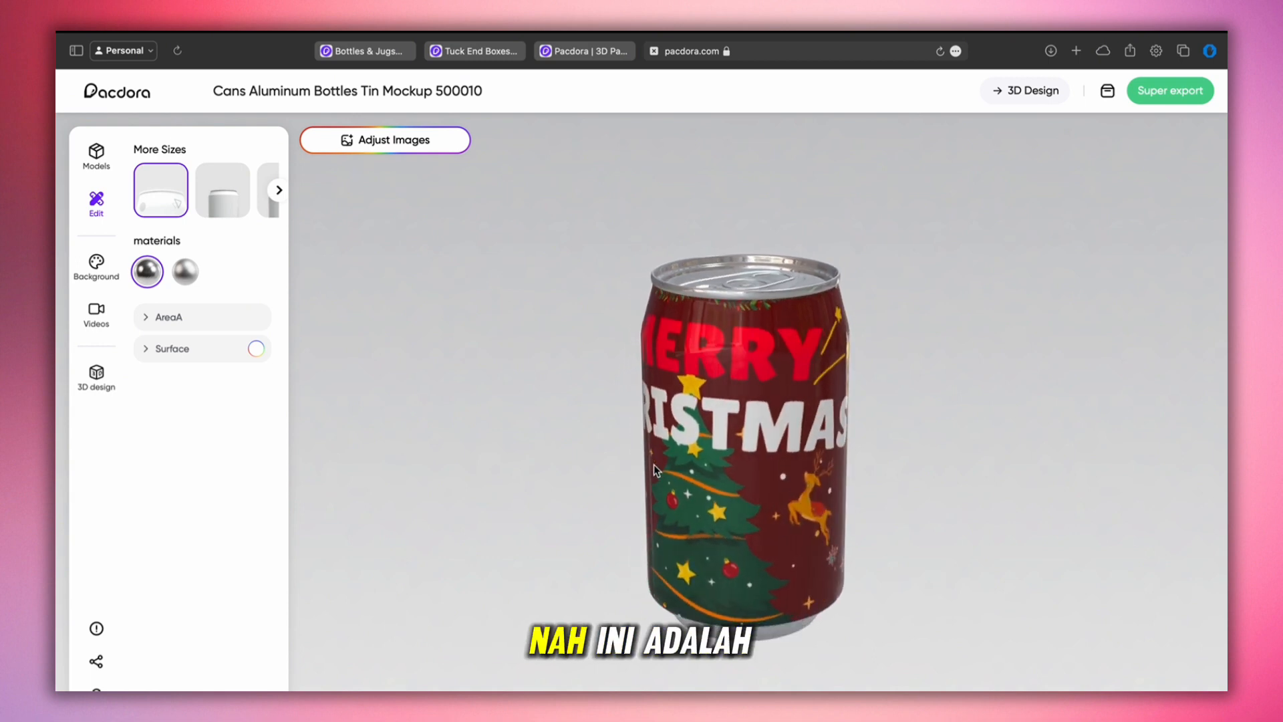
drag(827, 456, 873, 310)
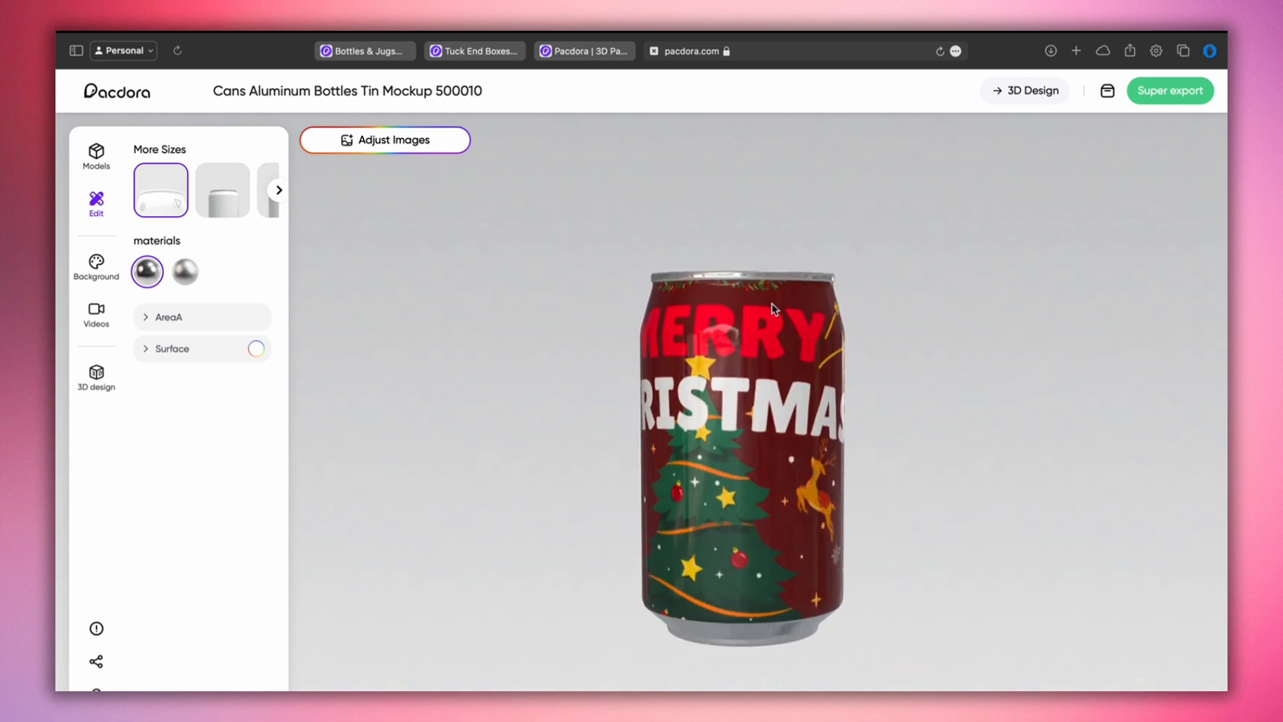
click(185, 274)
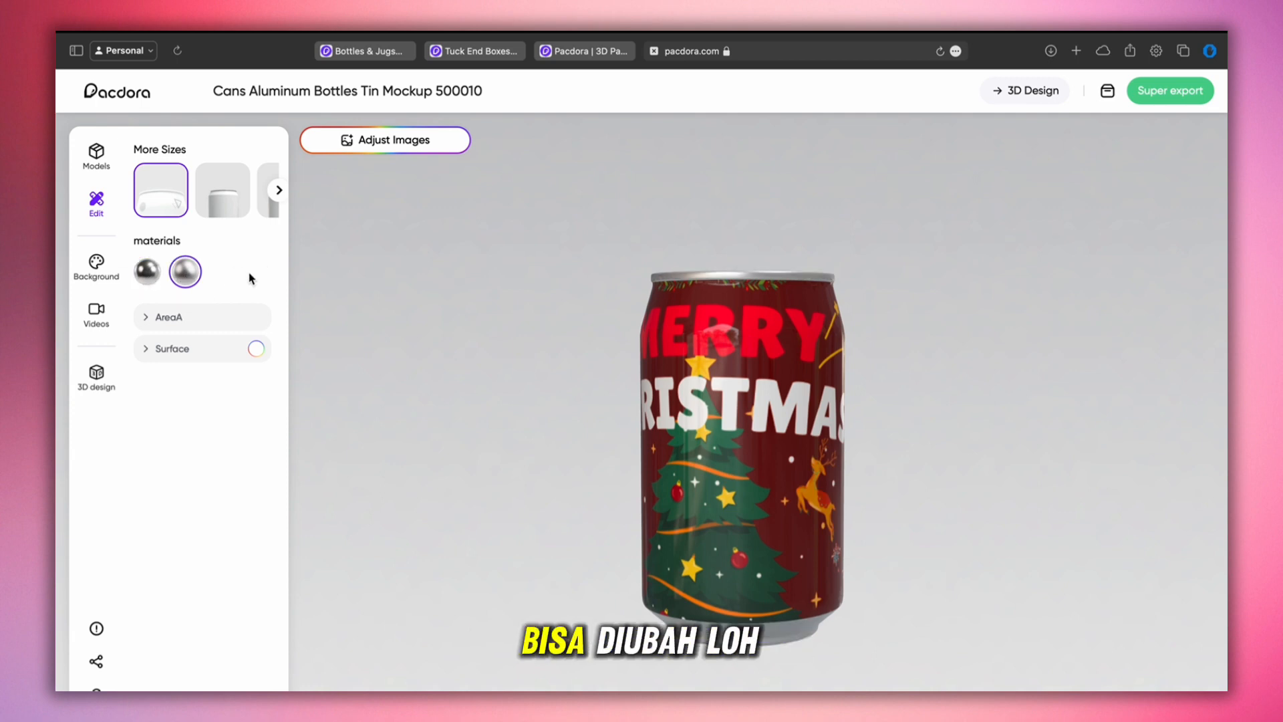
click(223, 194)
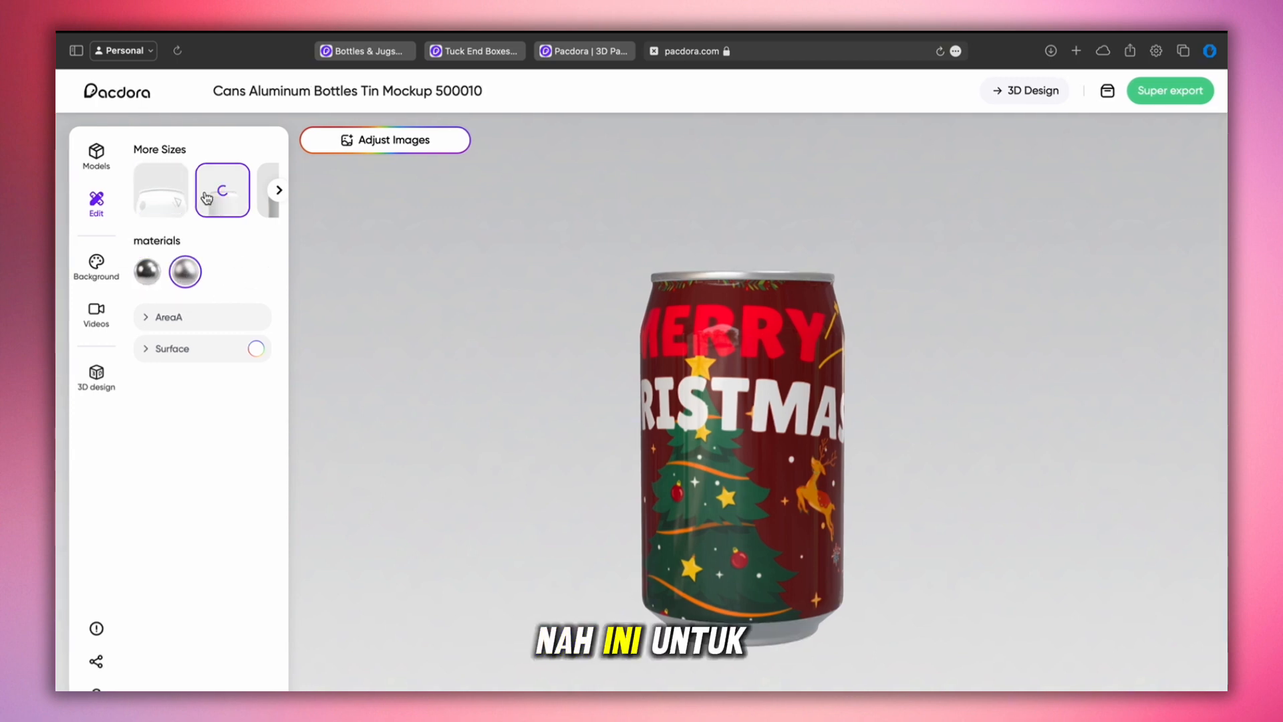
Try the tall, slim can size, settle on a shorter, wider one, and rotate the can to inspect its artwork
click(279, 190)
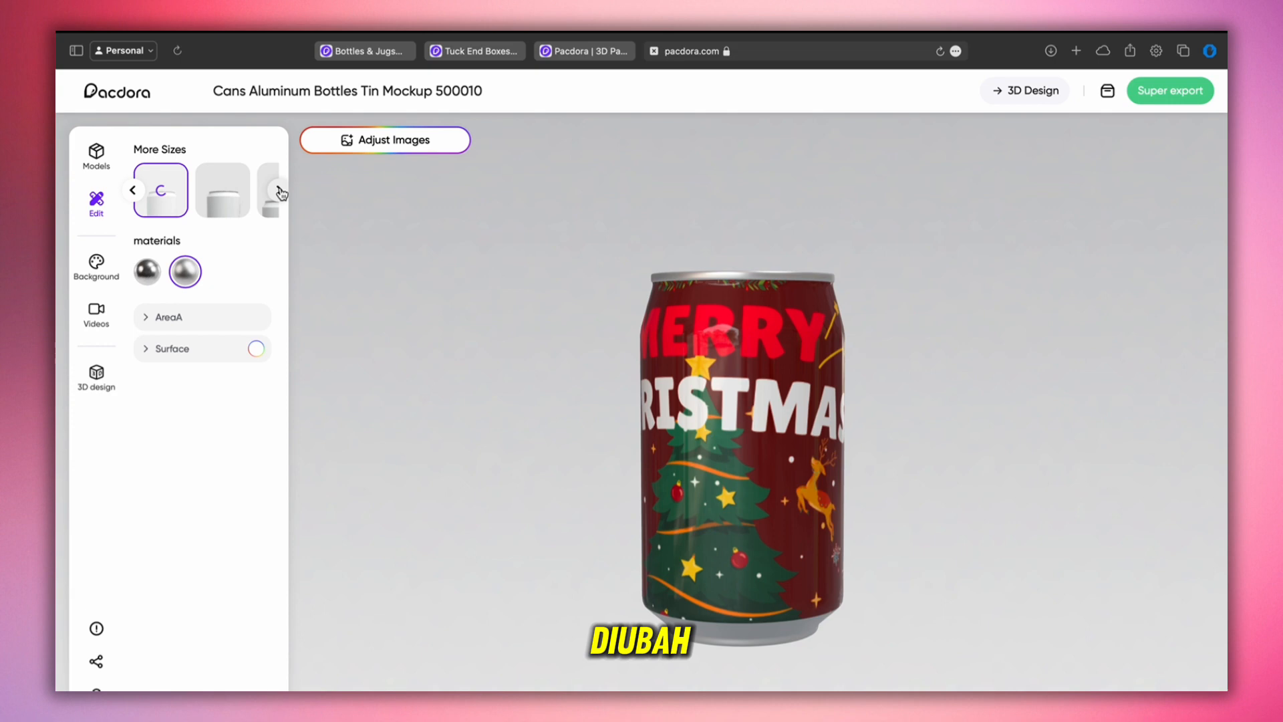
click(211, 203)
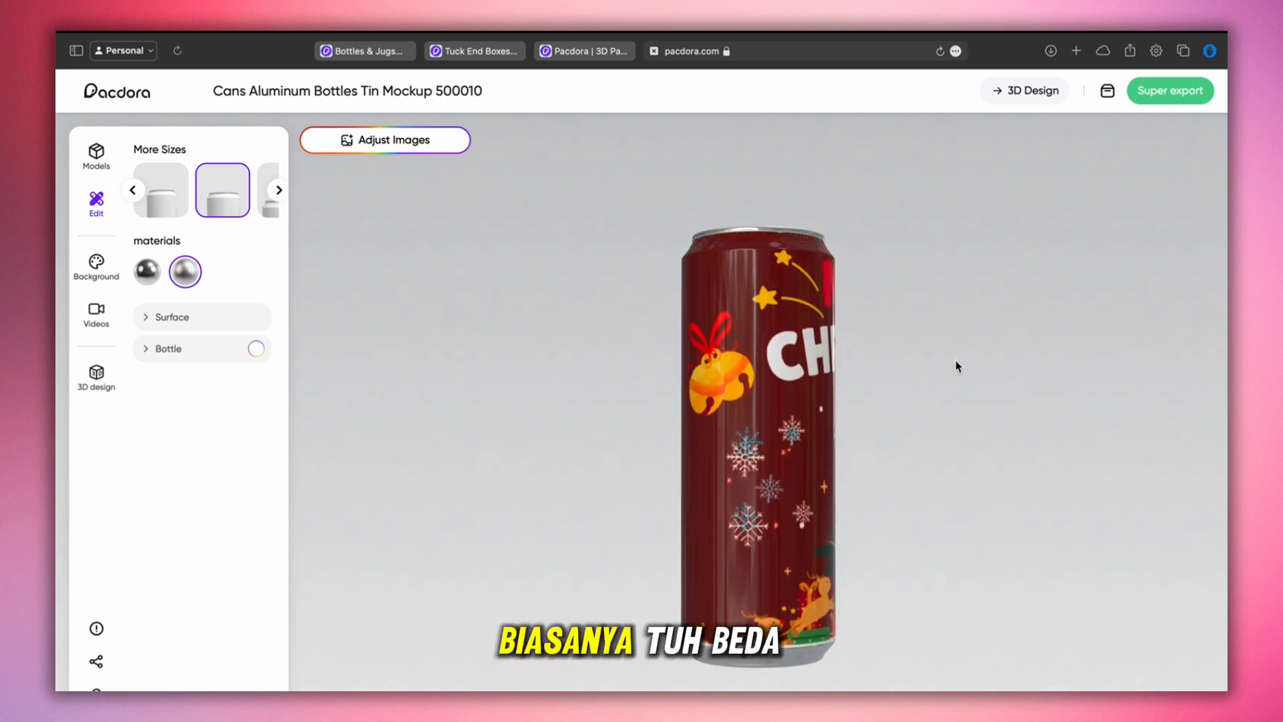
click(280, 205)
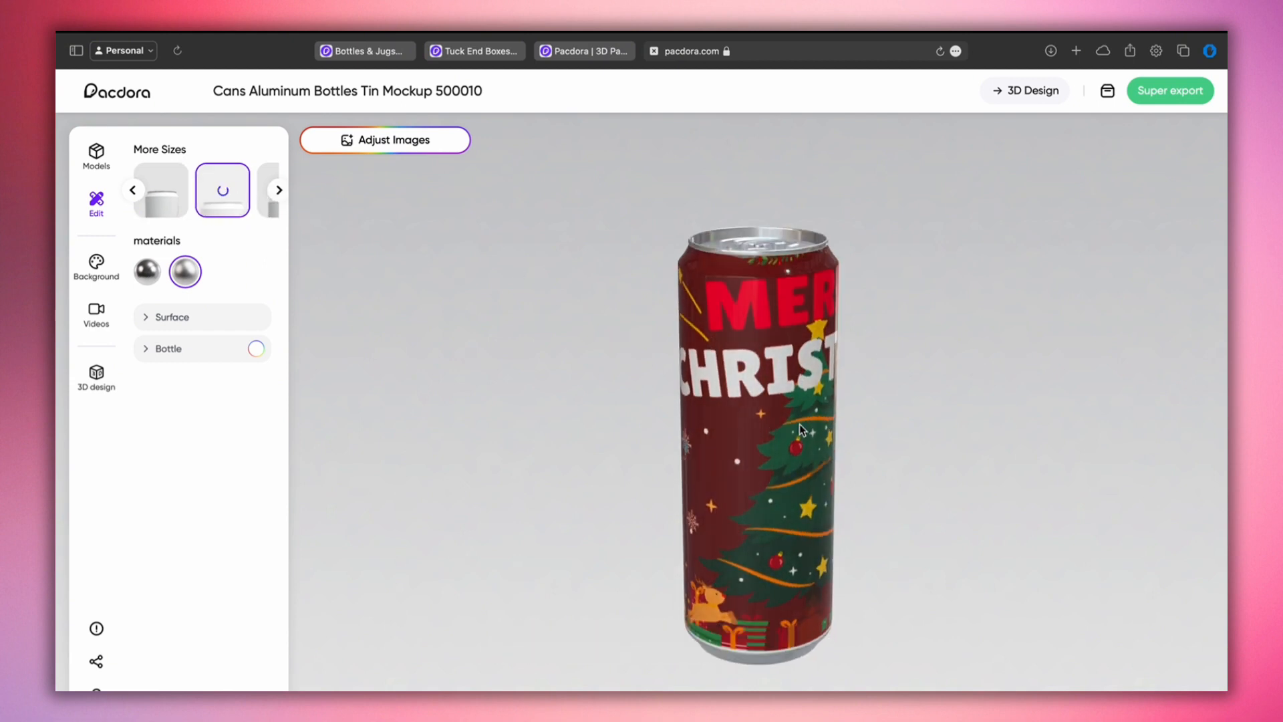
drag(796, 530, 661, 516)
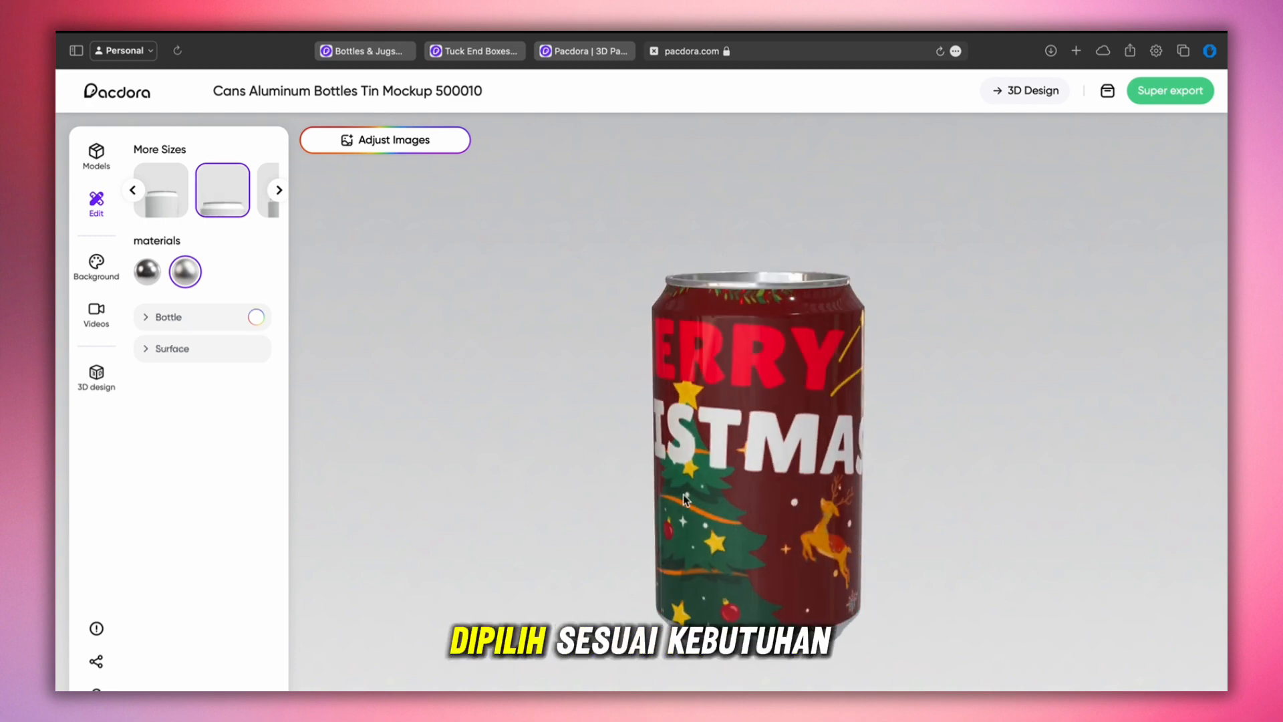
Bring the can into the 3D Design Tool and apply the basic scene that repeats it in diagonal rows
click(87, 394)
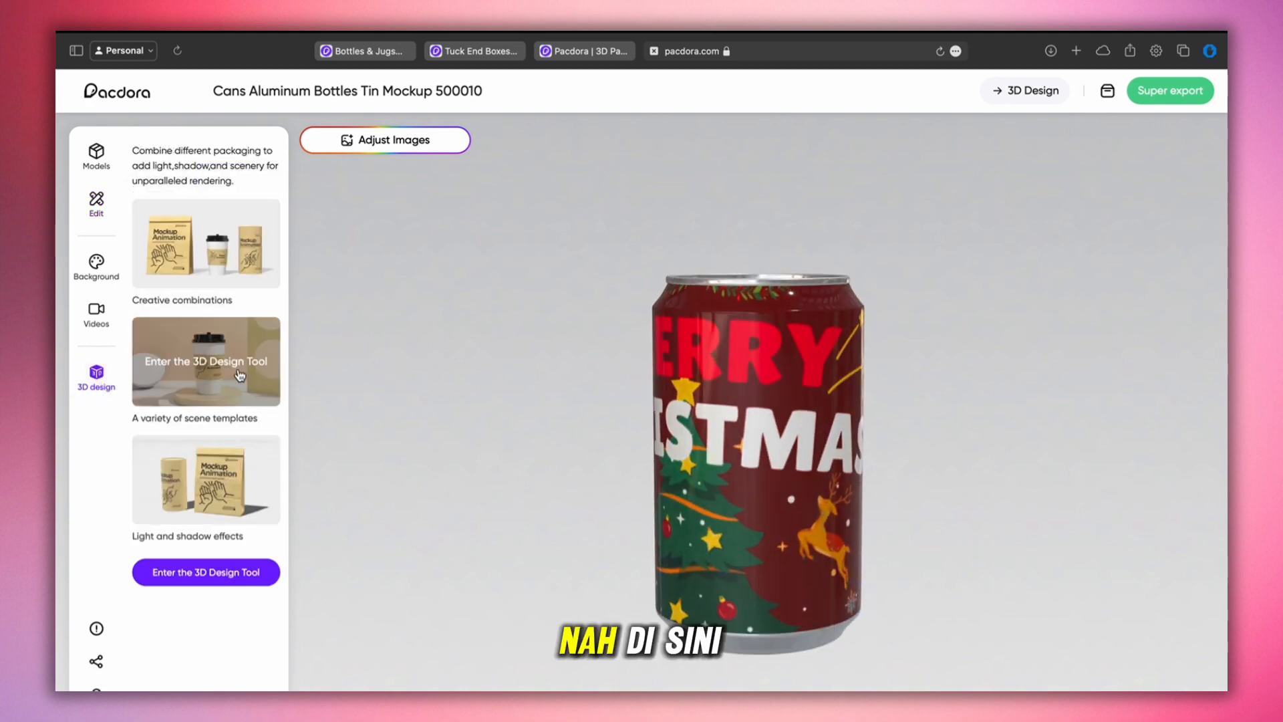
click(205, 572)
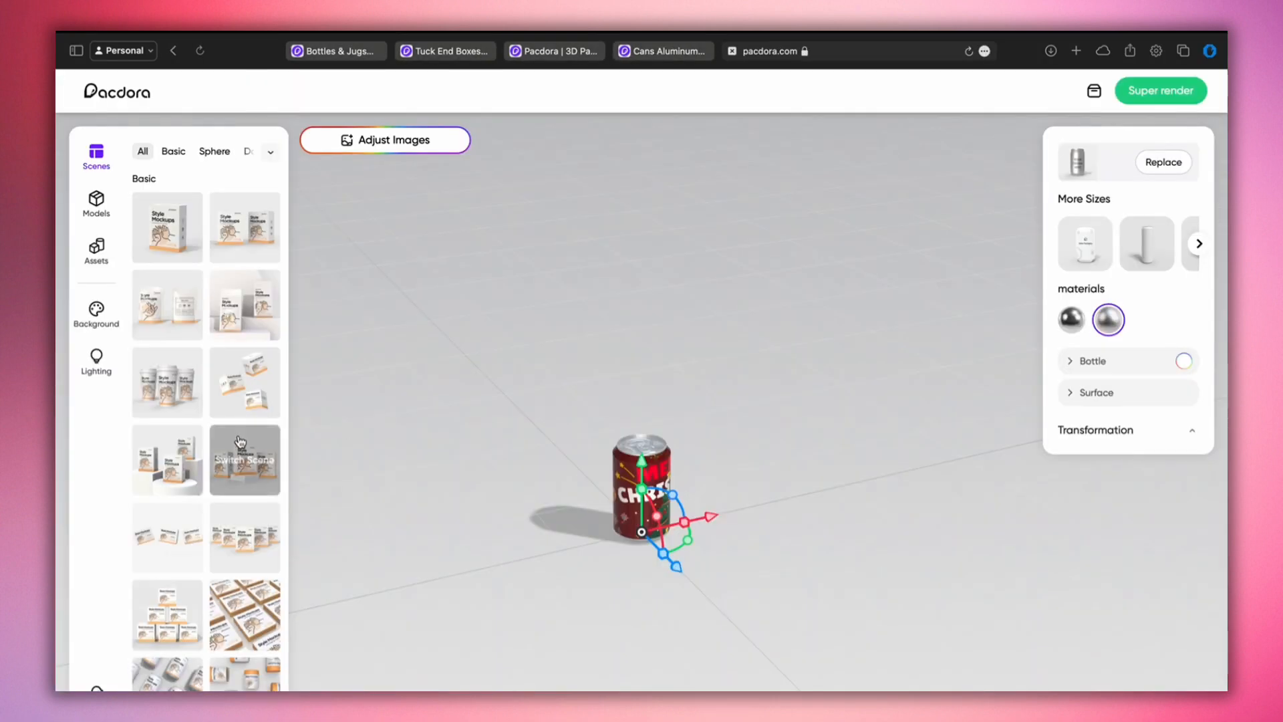
click(239, 396)
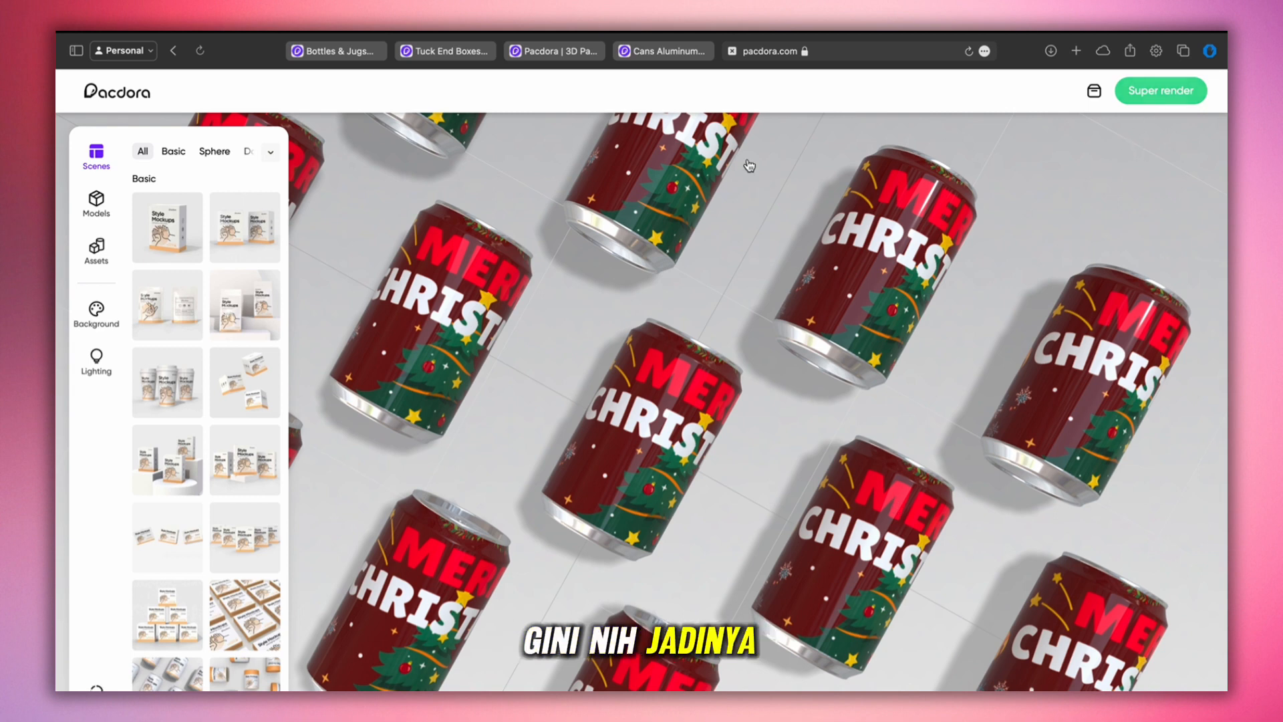
Compare gradient backgrounds for the can scene and apply the green linear gradient from #3CBA92 to #0BA360
click(98, 308)
click(205, 301)
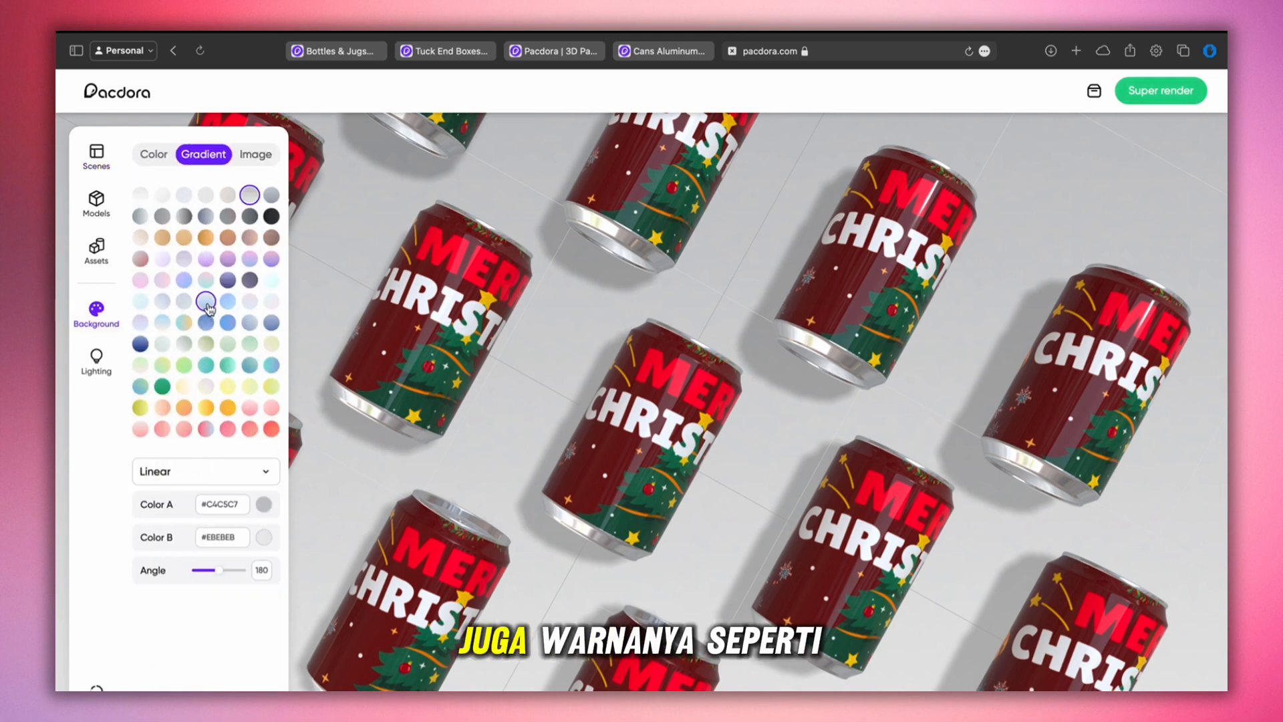
click(271, 429)
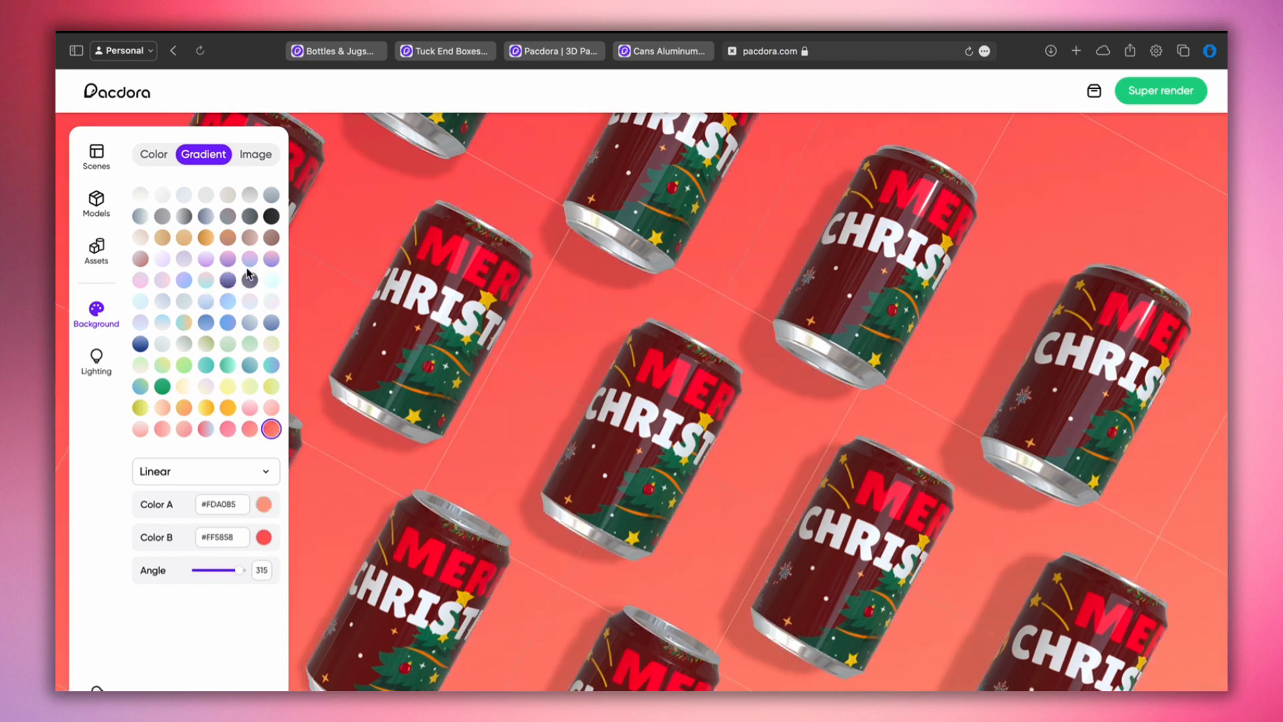
click(162, 386)
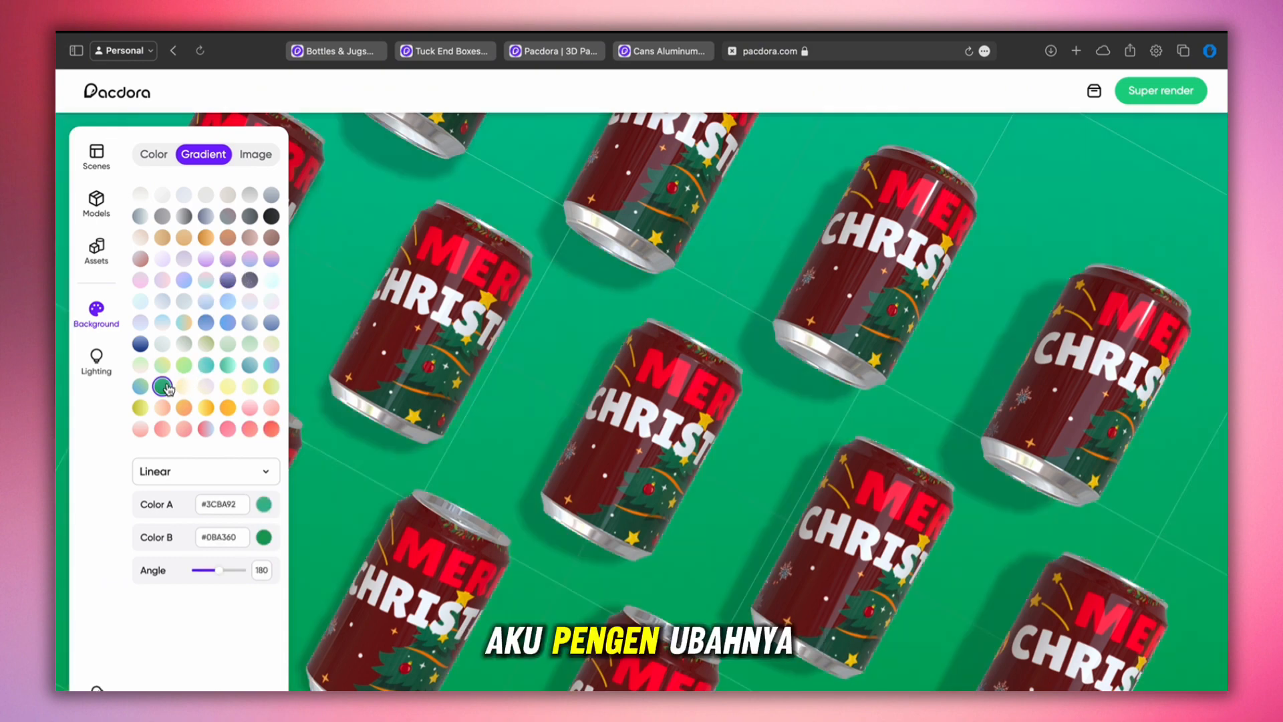
Try the Silky moonlight and Evening sun lighting on the cans, and apply the basic preset that follows Evening sun
click(96, 358)
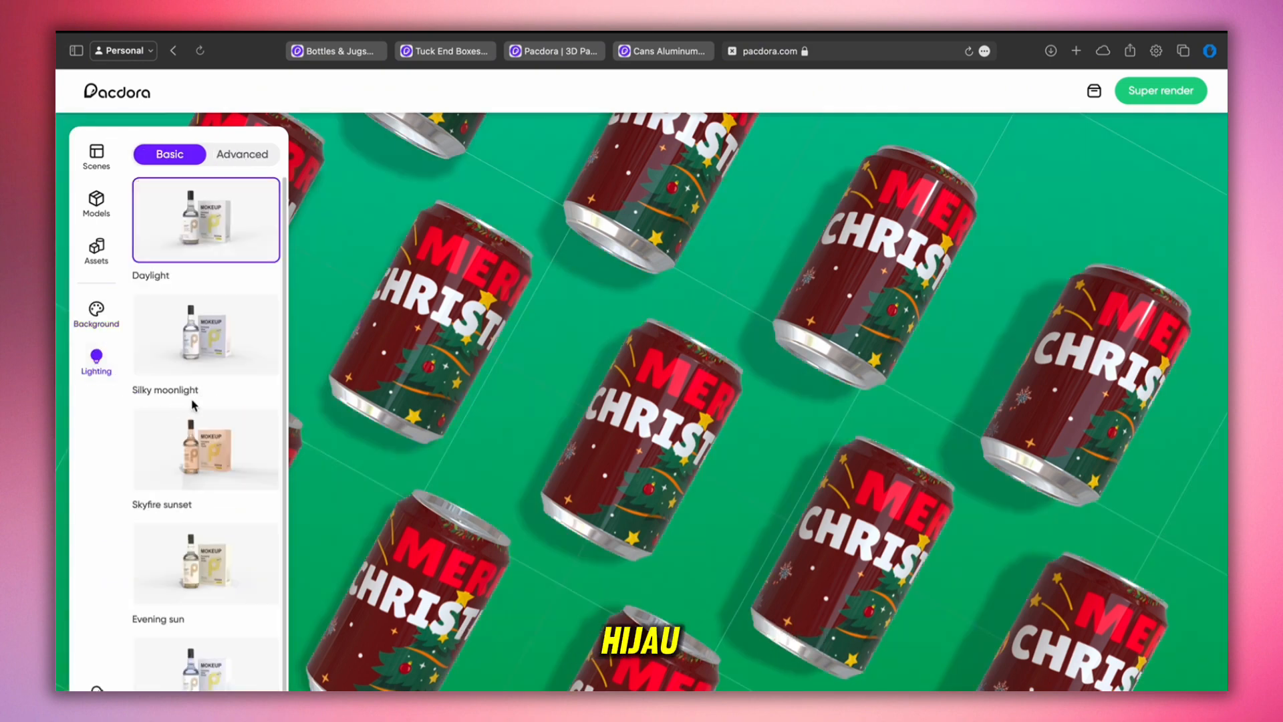
click(244, 440)
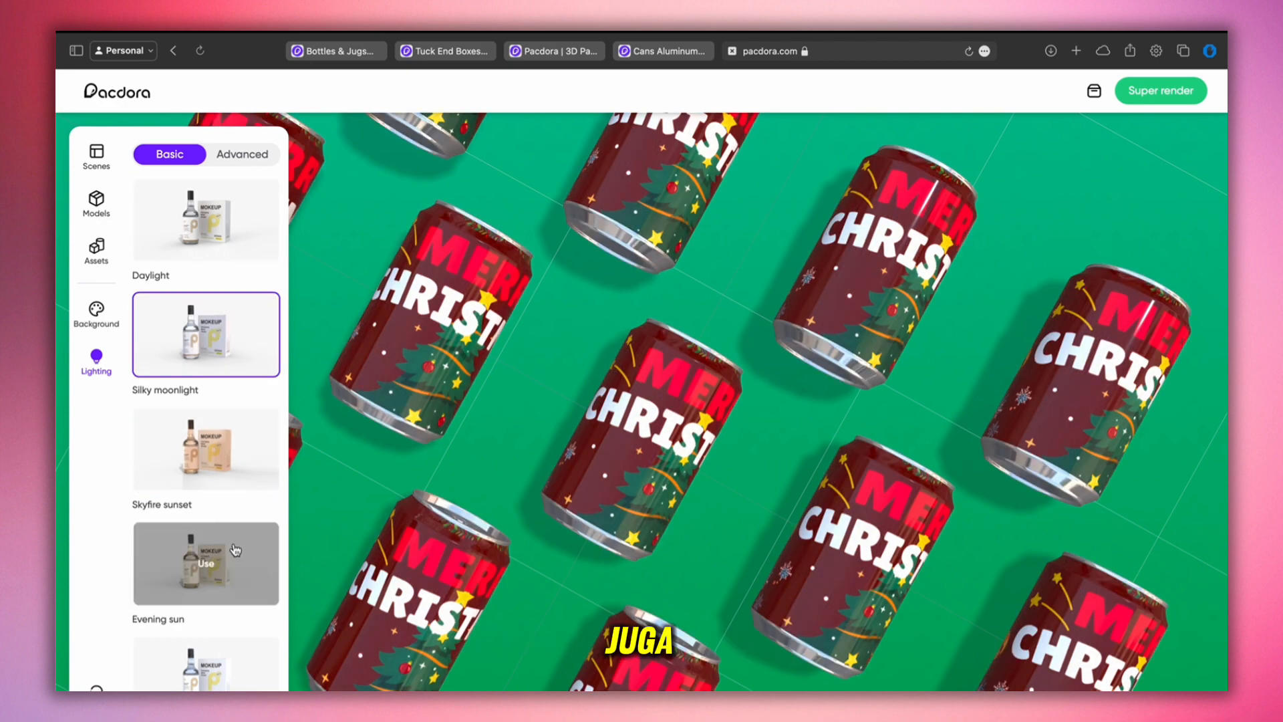
click(230, 551)
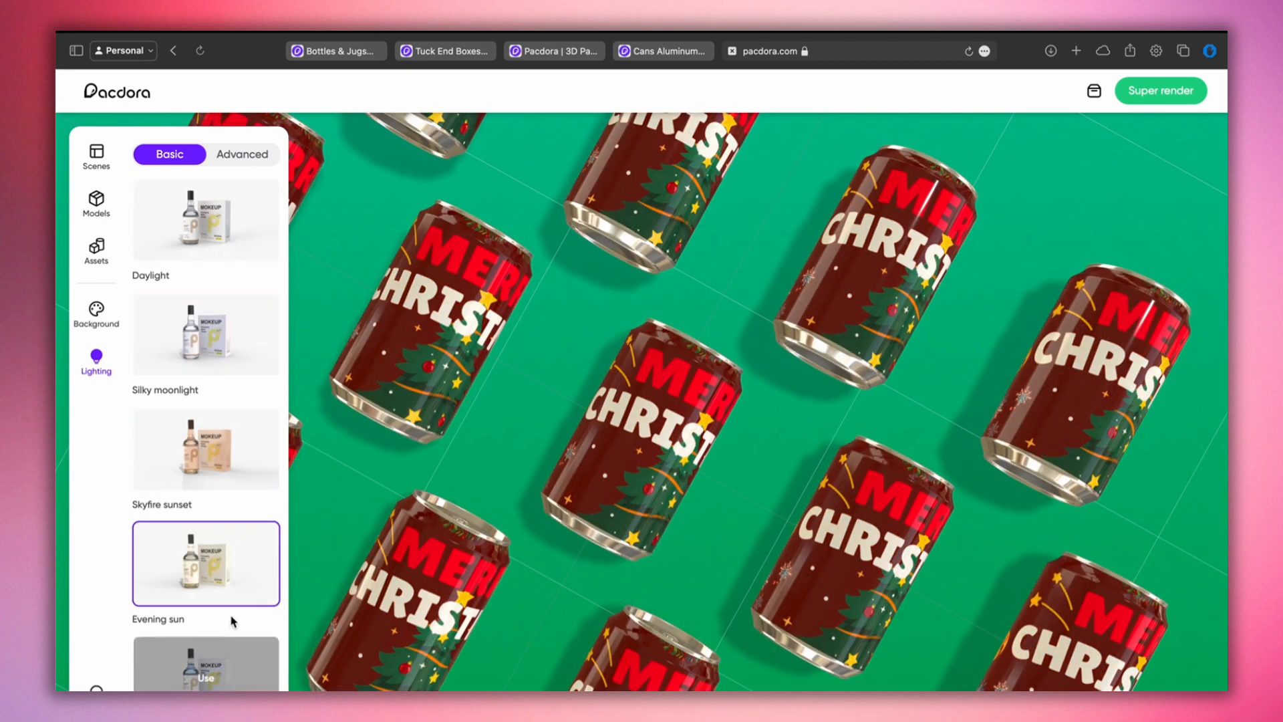
click(221, 661)
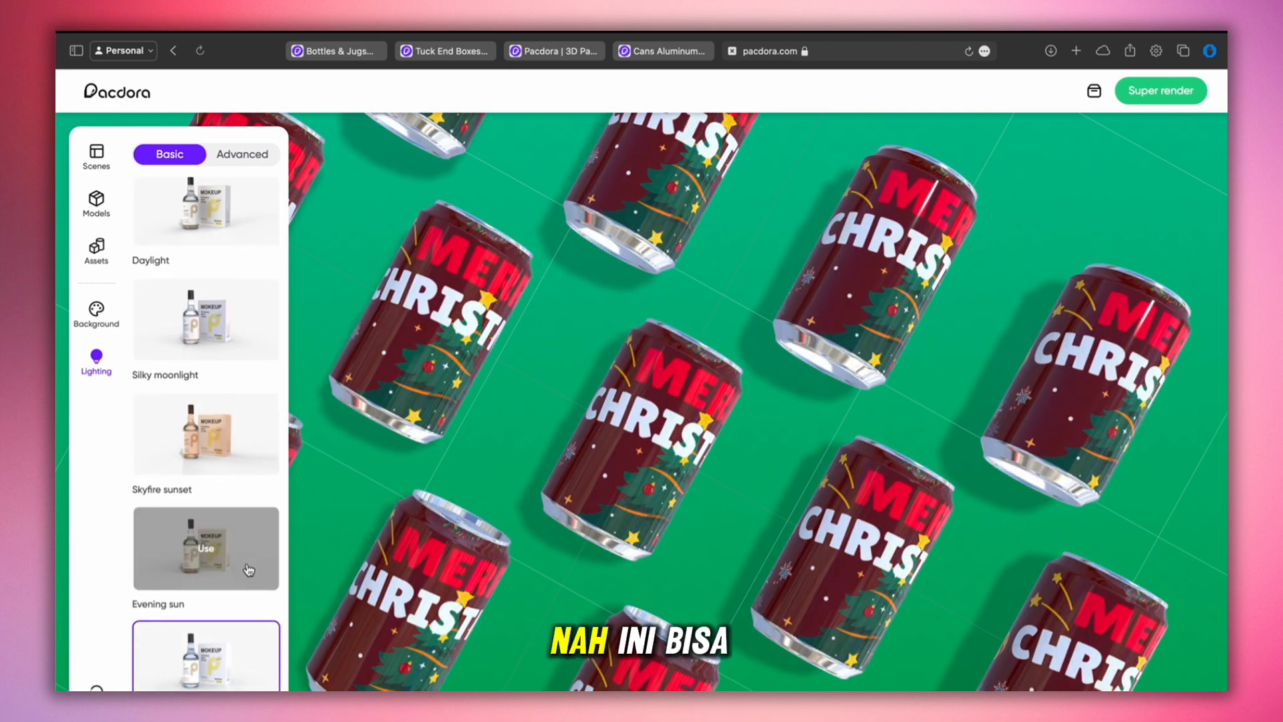
Download the green can scene as a fast-speed 4K JPG render in 4:3 ratio
click(1151, 93)
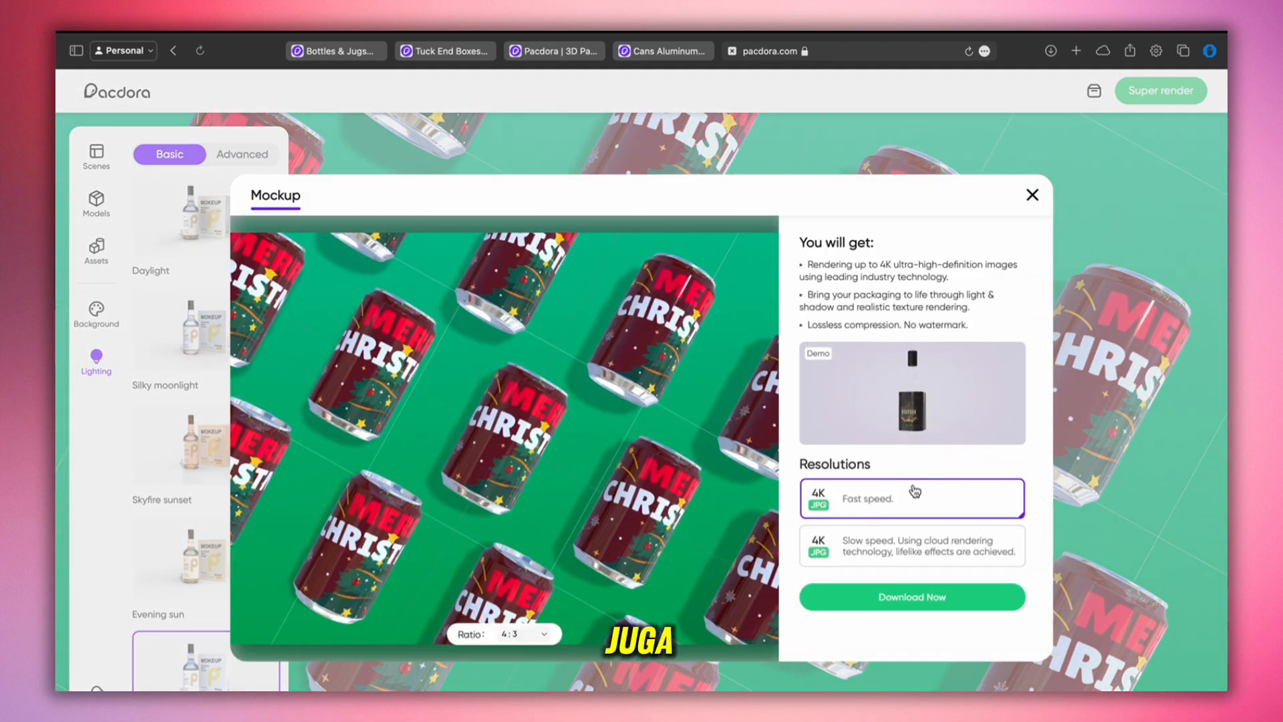
click(919, 600)
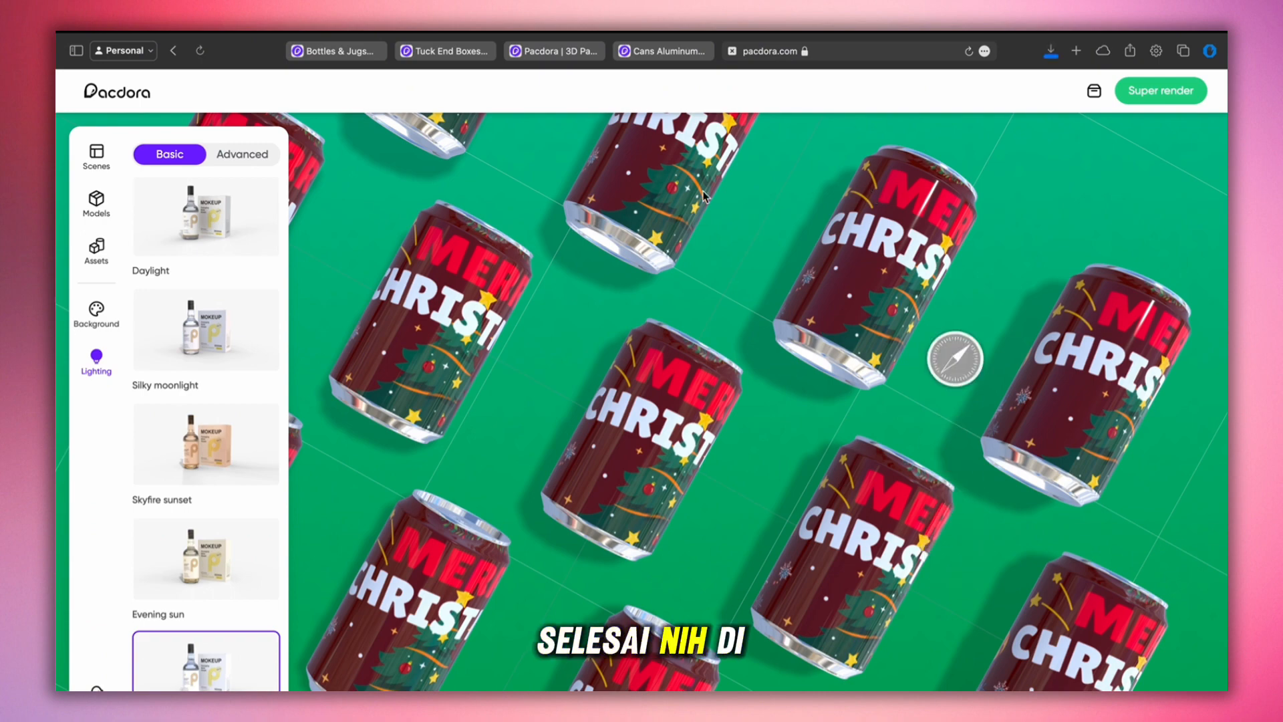
Return to the Pacdora catalogue and open the Custom Dimensions Flip Top Boxes Mailer Dieline 150010 from the templates and dielines
click(344, 47)
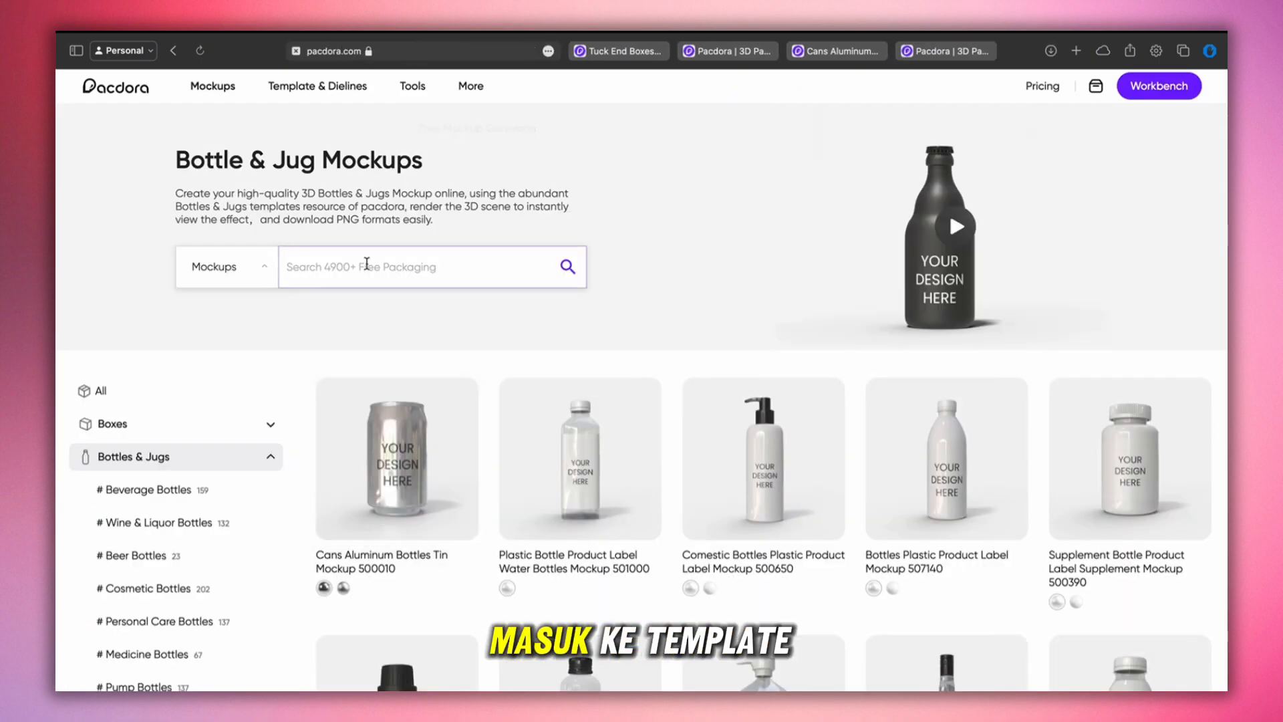
click(237, 84)
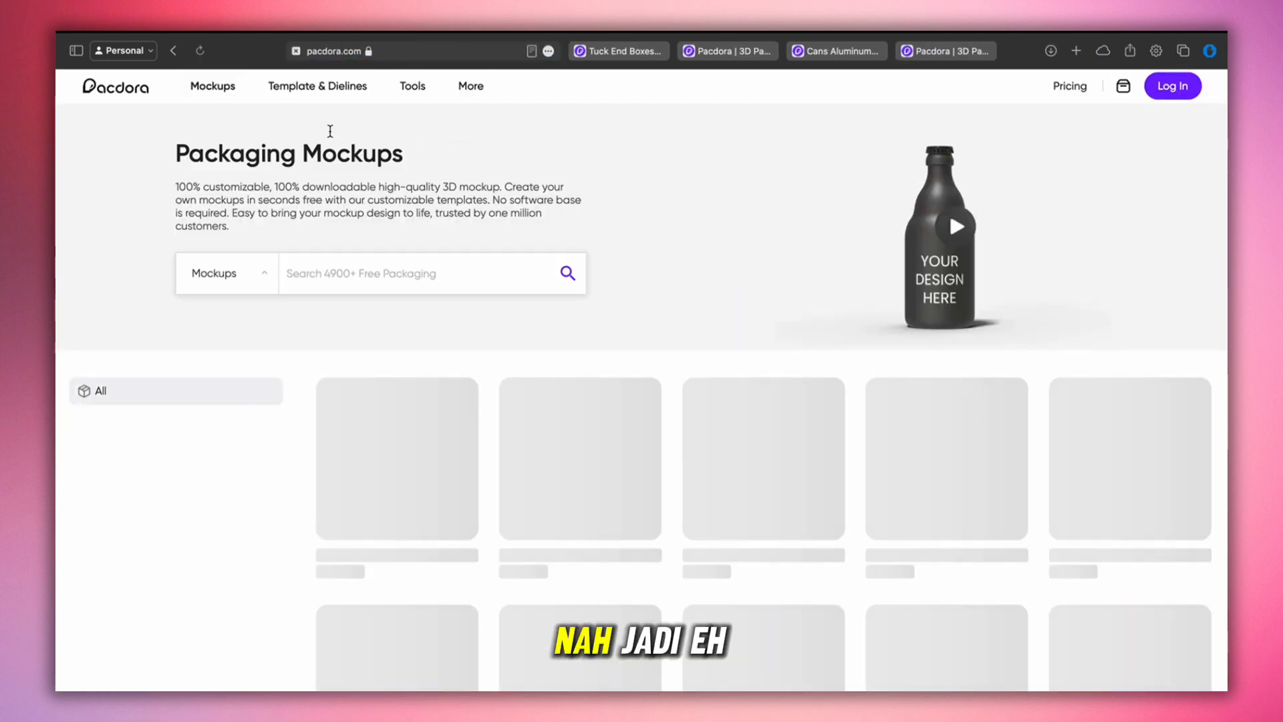
click(362, 95)
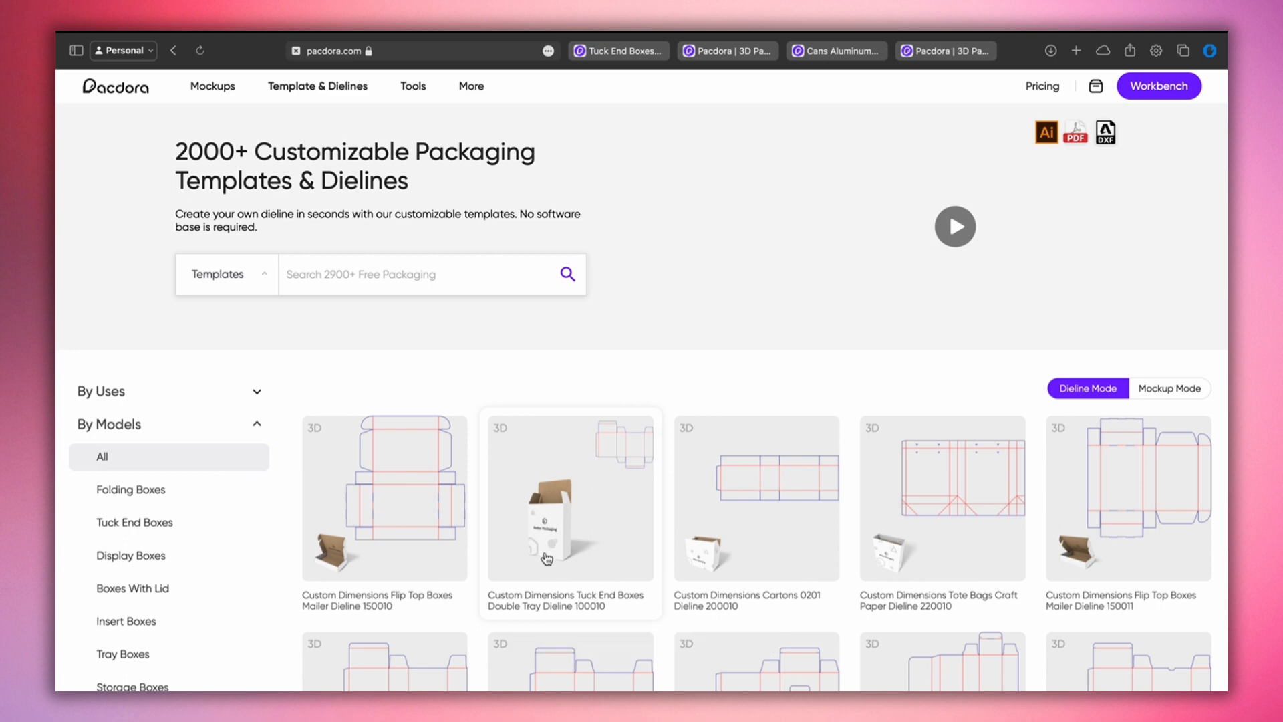
click(380, 519)
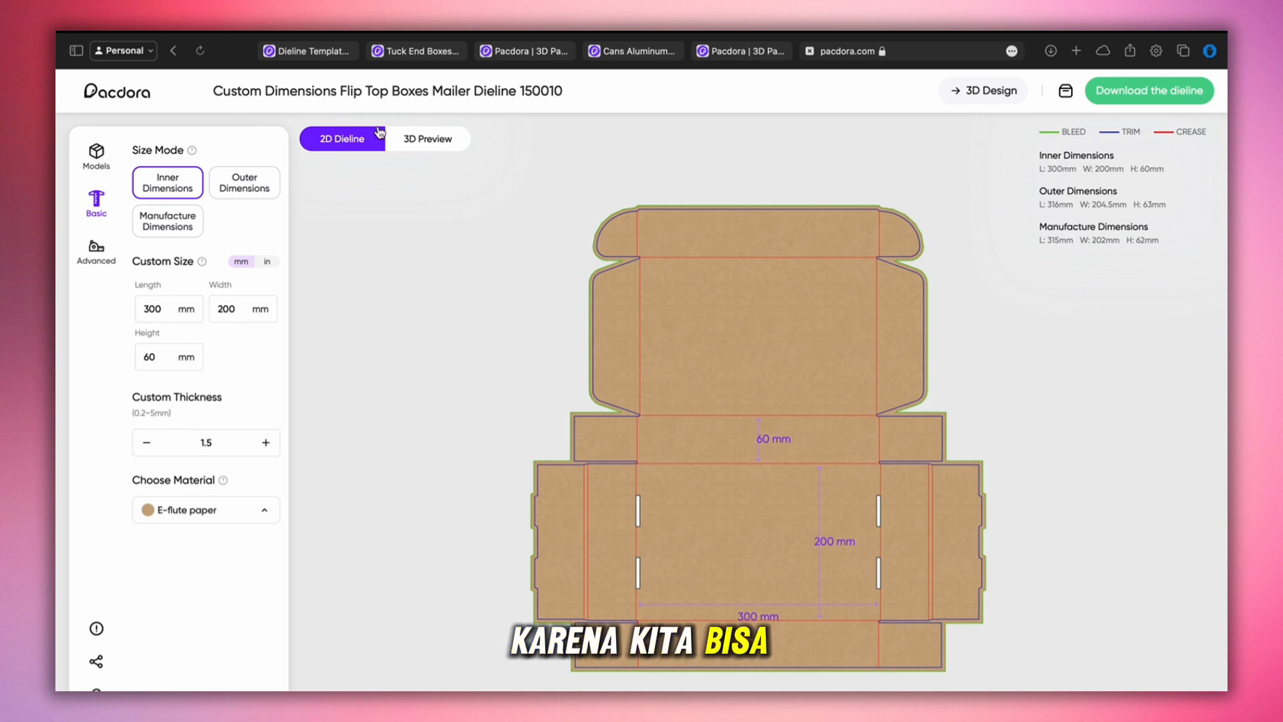
Set the mailer dieline's size mode to Outer Dimensions and review its material choices, the model library and the advanced dimensions
click(265, 183)
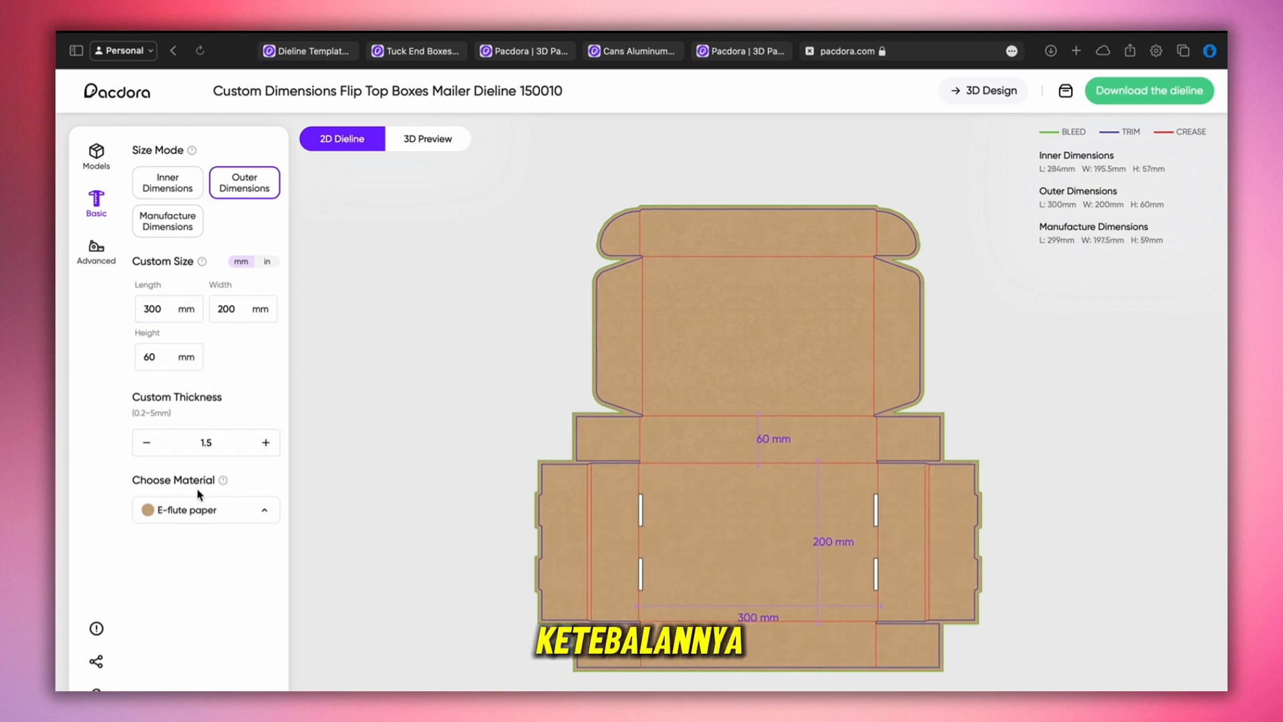
click(198, 509)
mouse_move(217, 572)
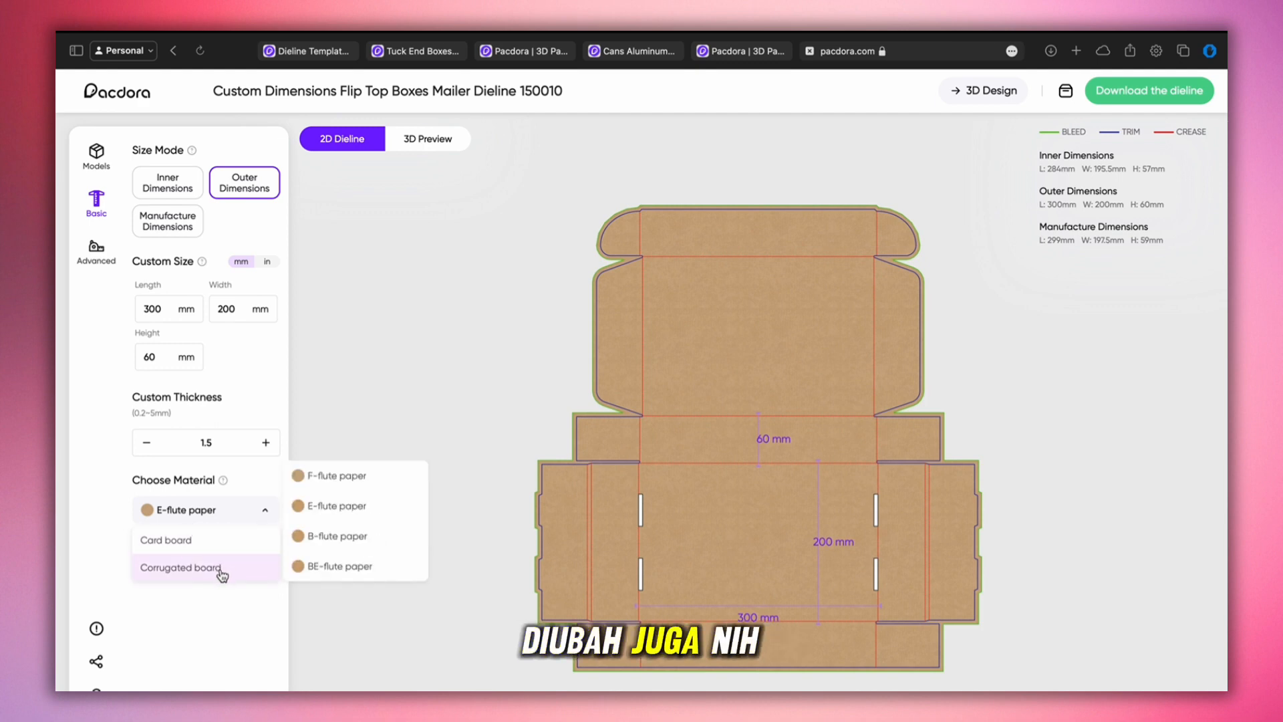
click(95, 171)
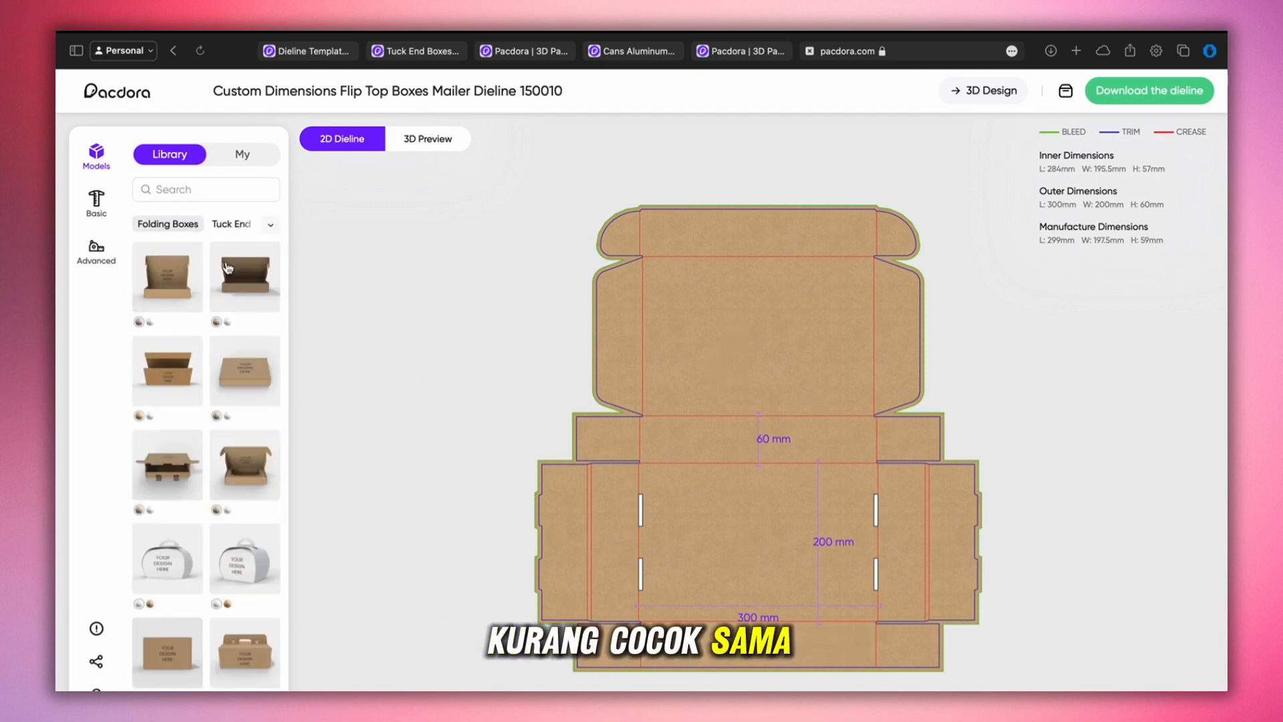
click(108, 257)
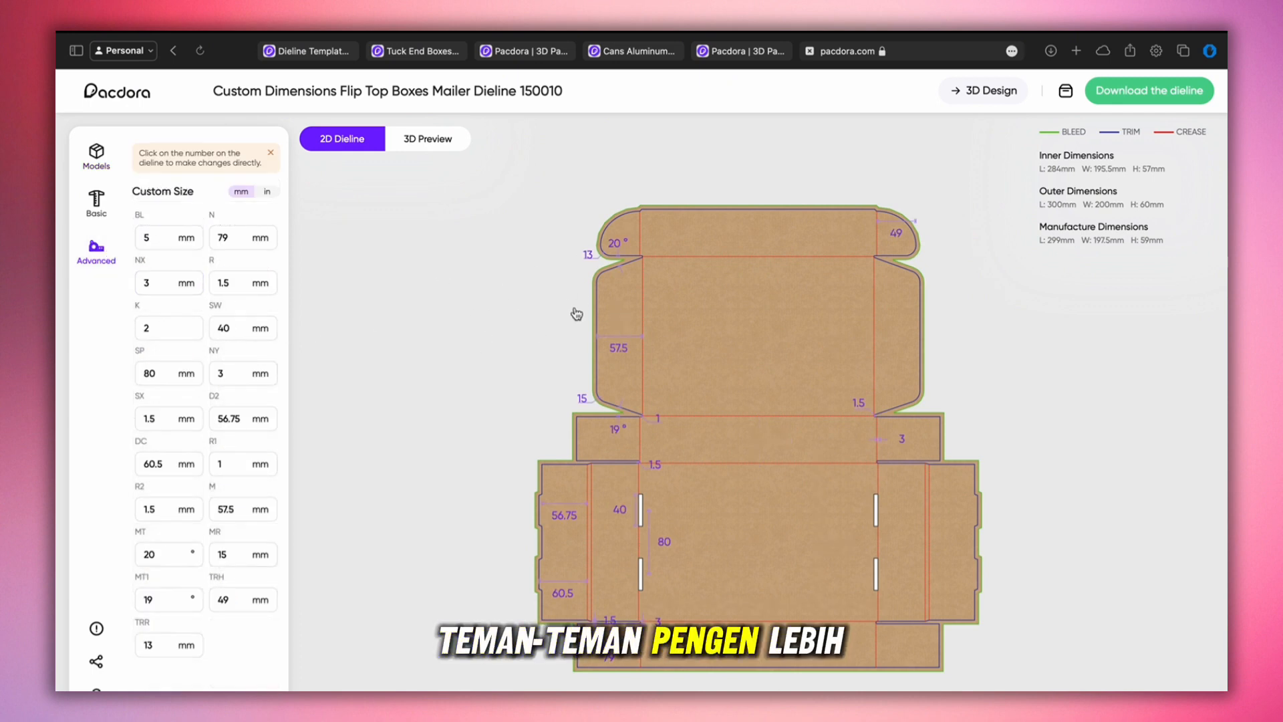
click(97, 200)
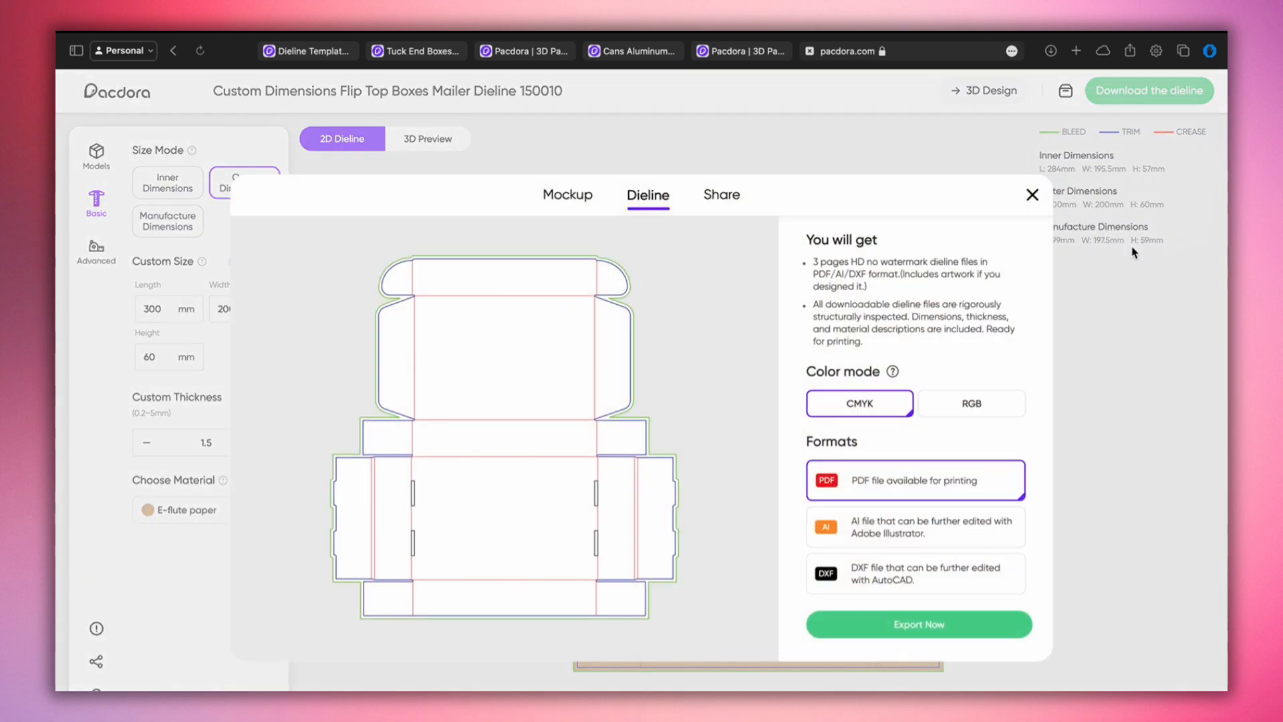
Compare the dieline's export formats and color modes, and export it as a CMYK AI file for Adobe Illustrator
click(857, 522)
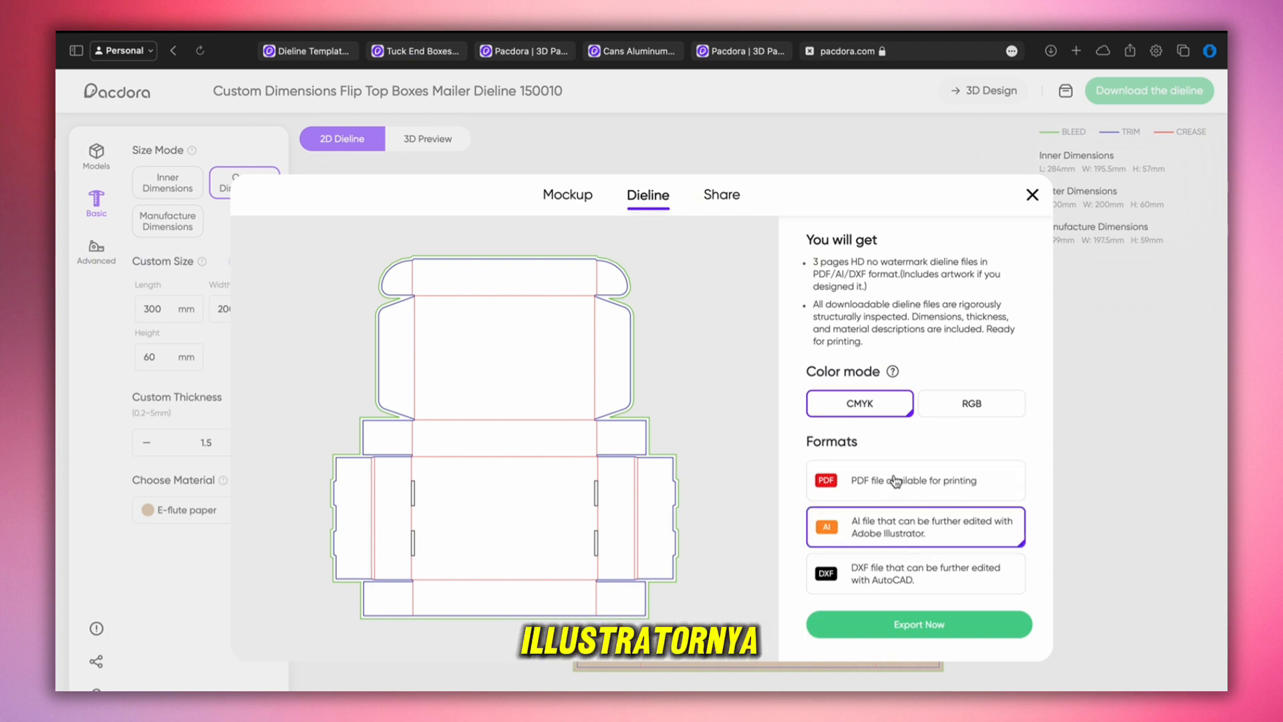
click(922, 492)
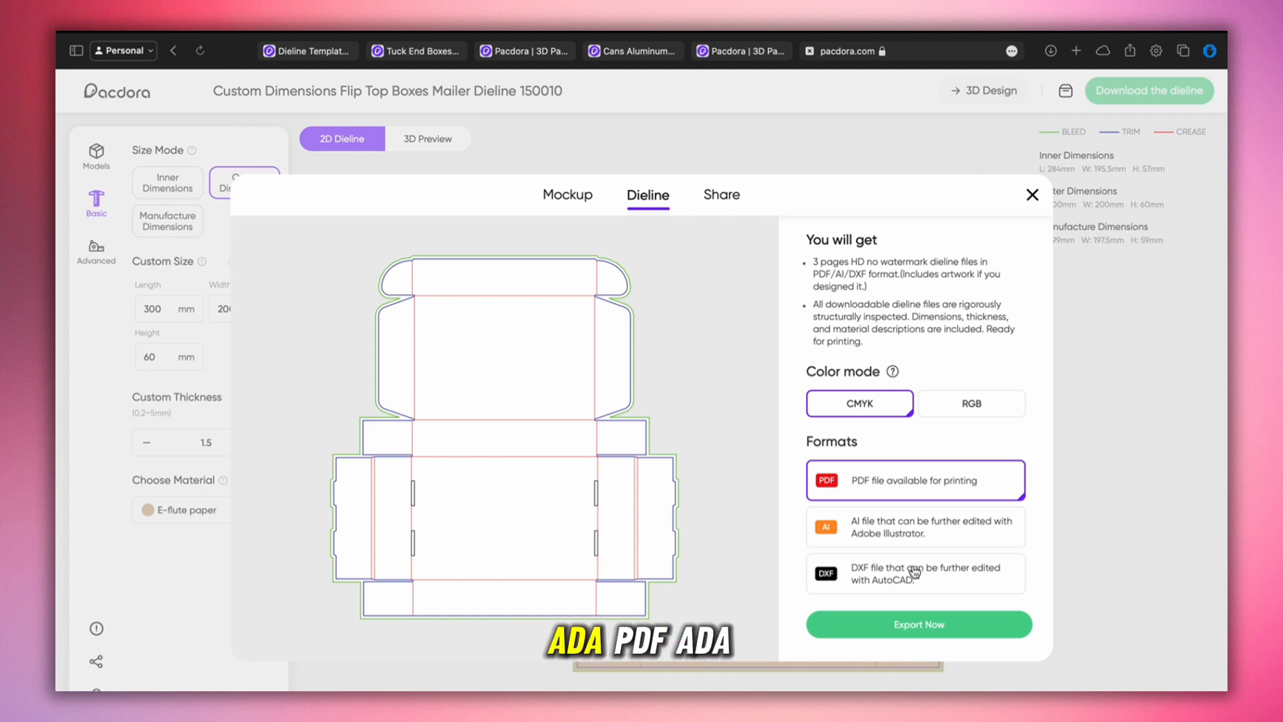
click(873, 576)
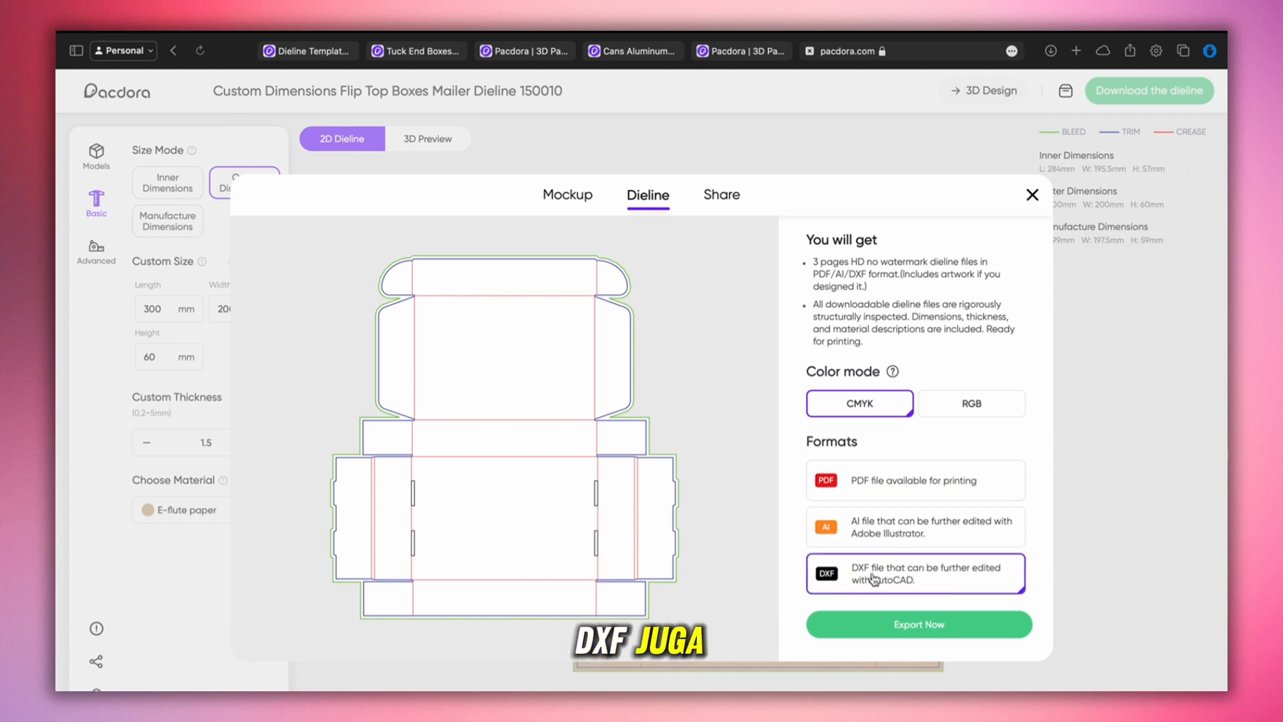
click(958, 417)
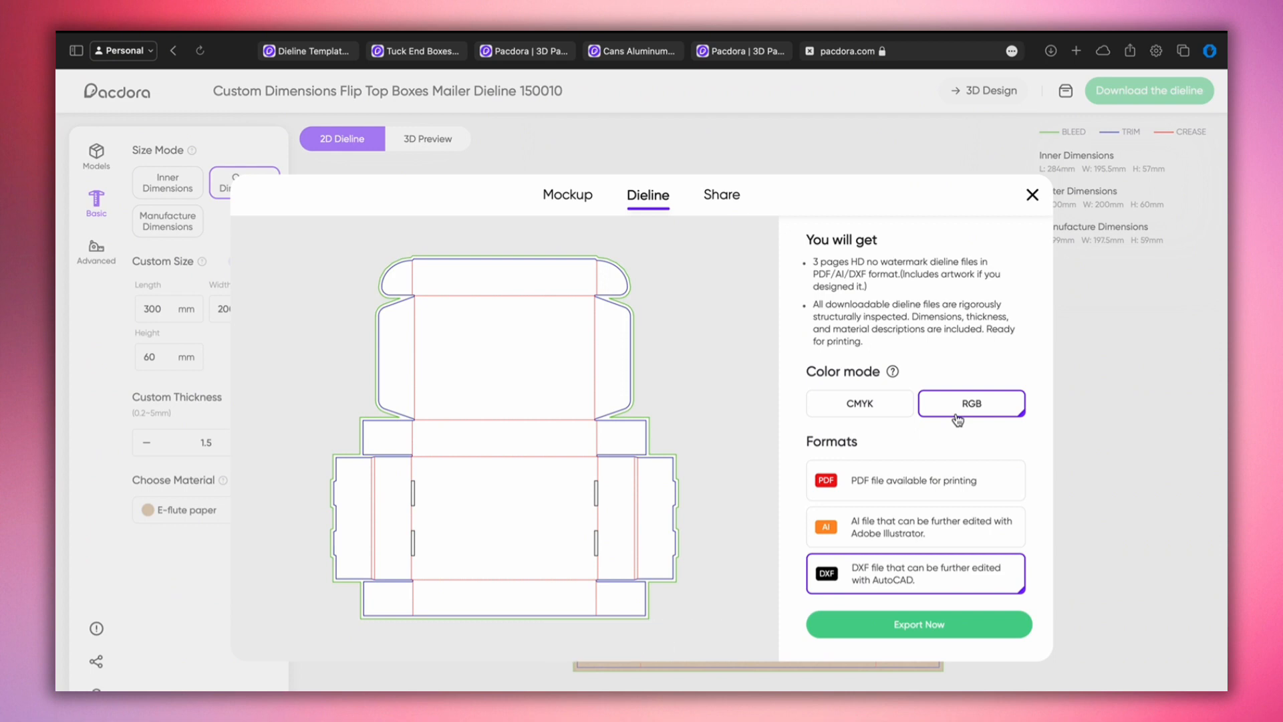
click(884, 418)
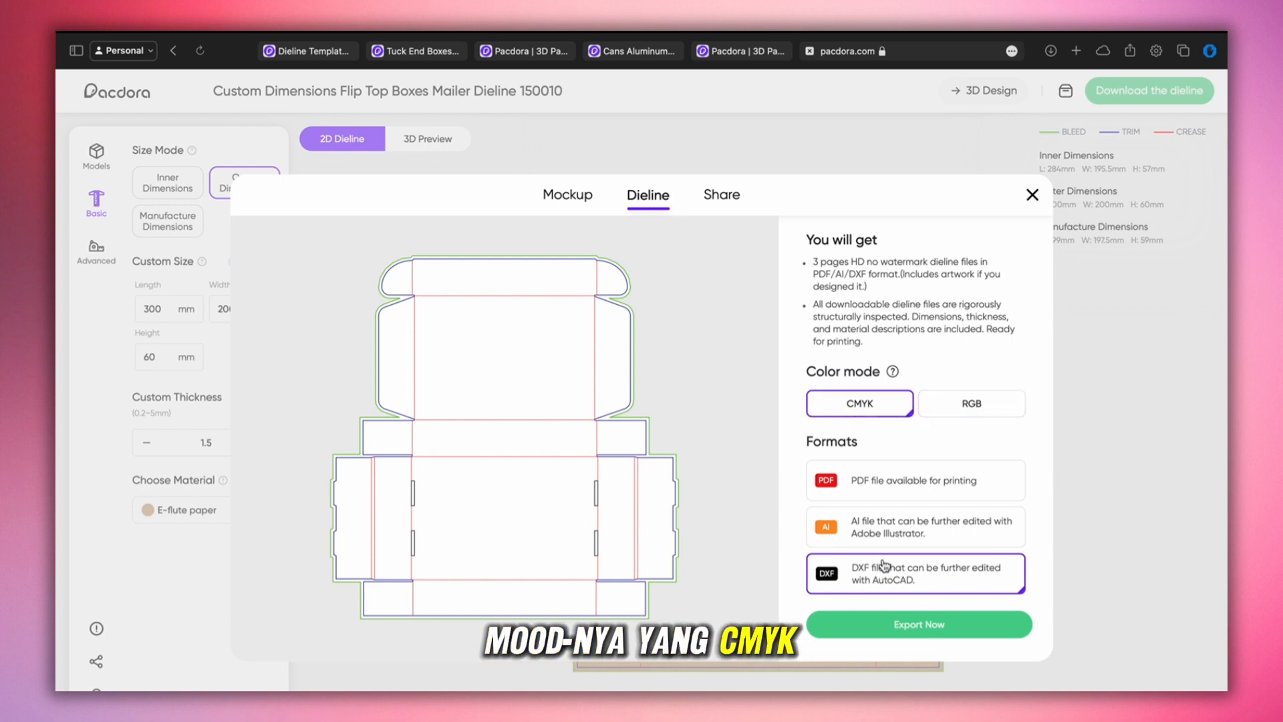
click(871, 534)
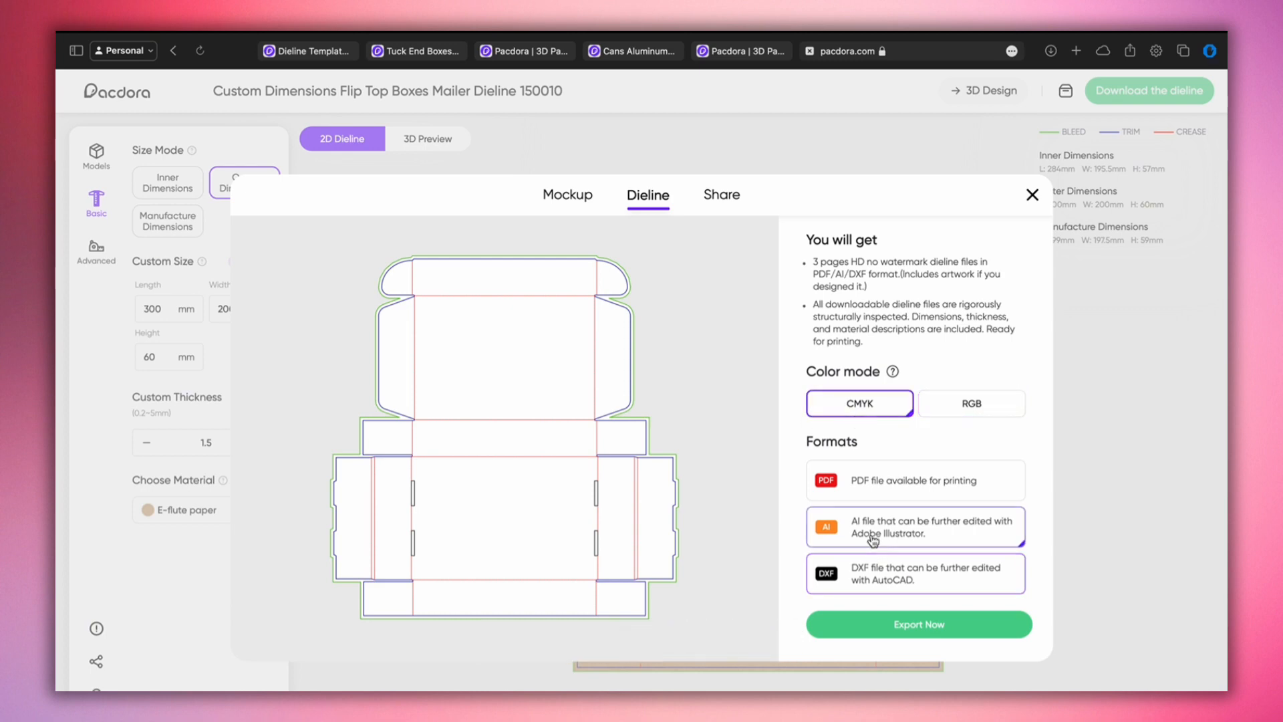
click(907, 624)
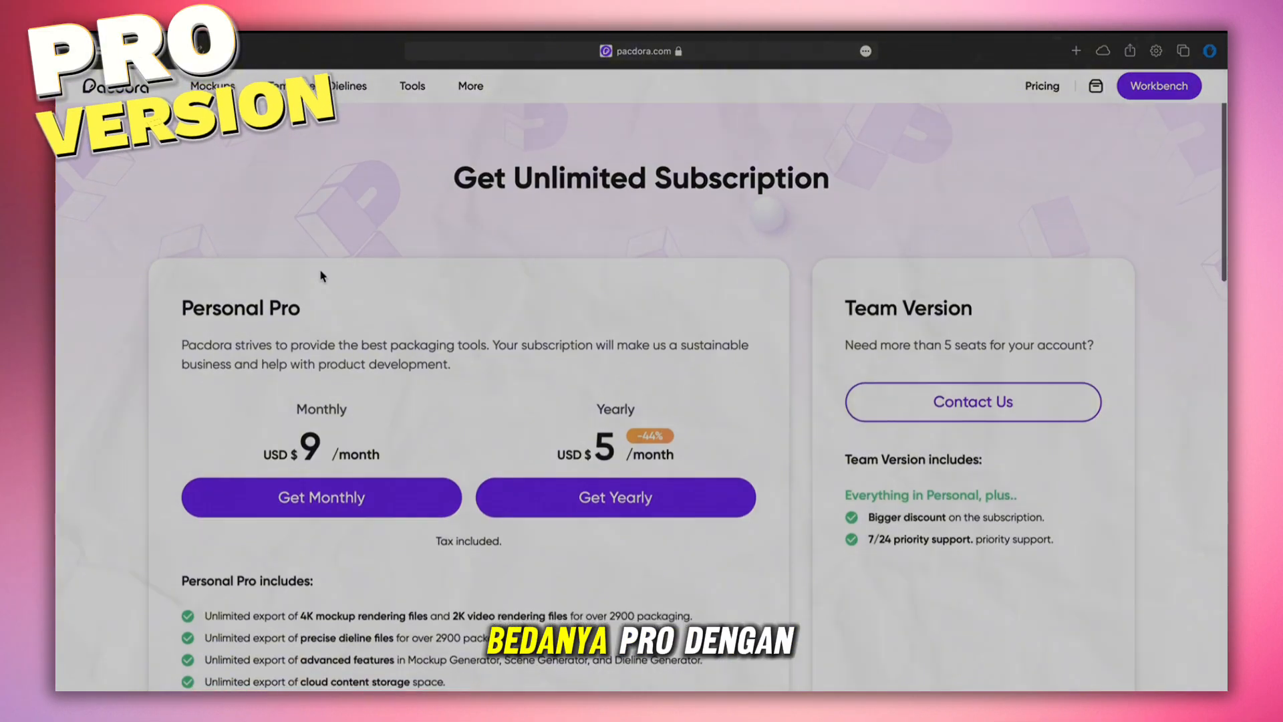
Examine what the Personal Pro and Team Version subscriptions cost and include
scroll(320, 275, down, 2)
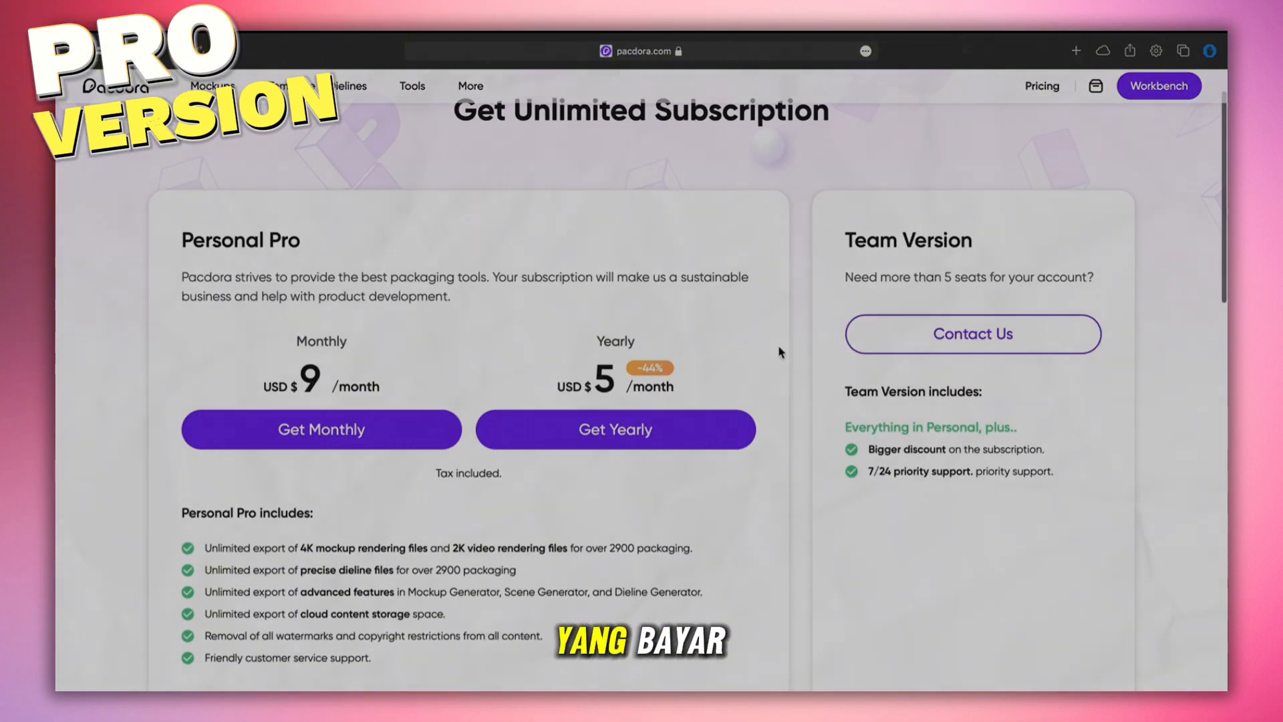